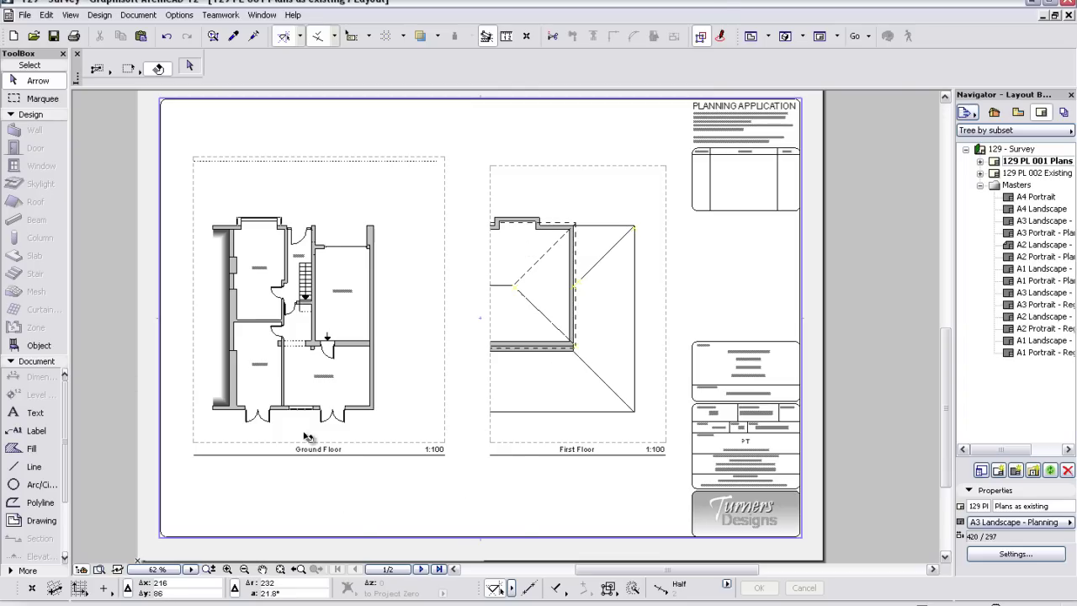
- Cancel the stray selection area and select 0. Ground Floor in the project's View Map
left_click(466, 480)
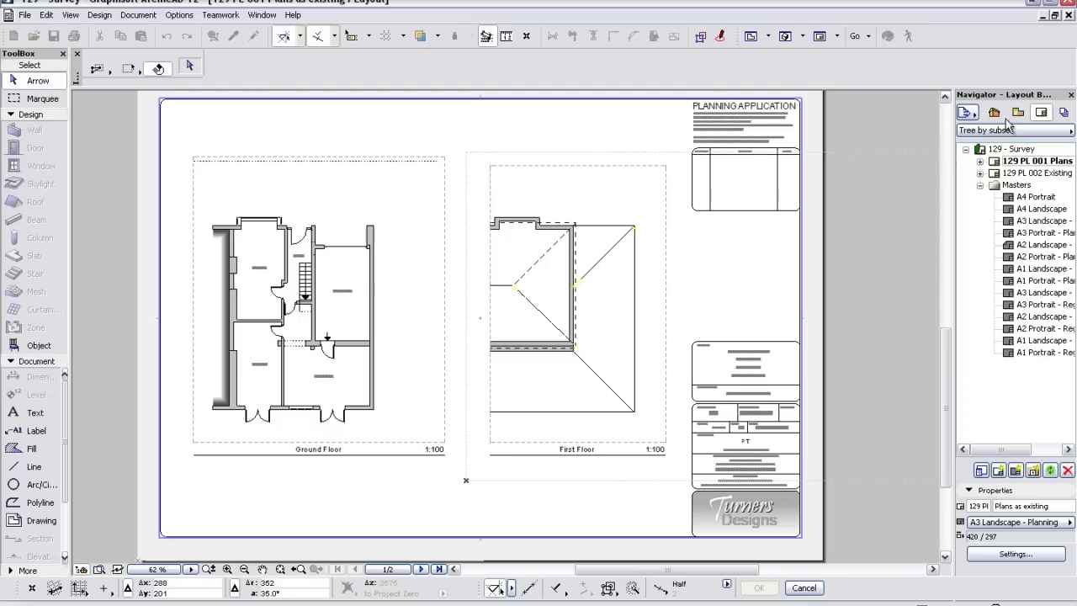
left_click(455, 505)
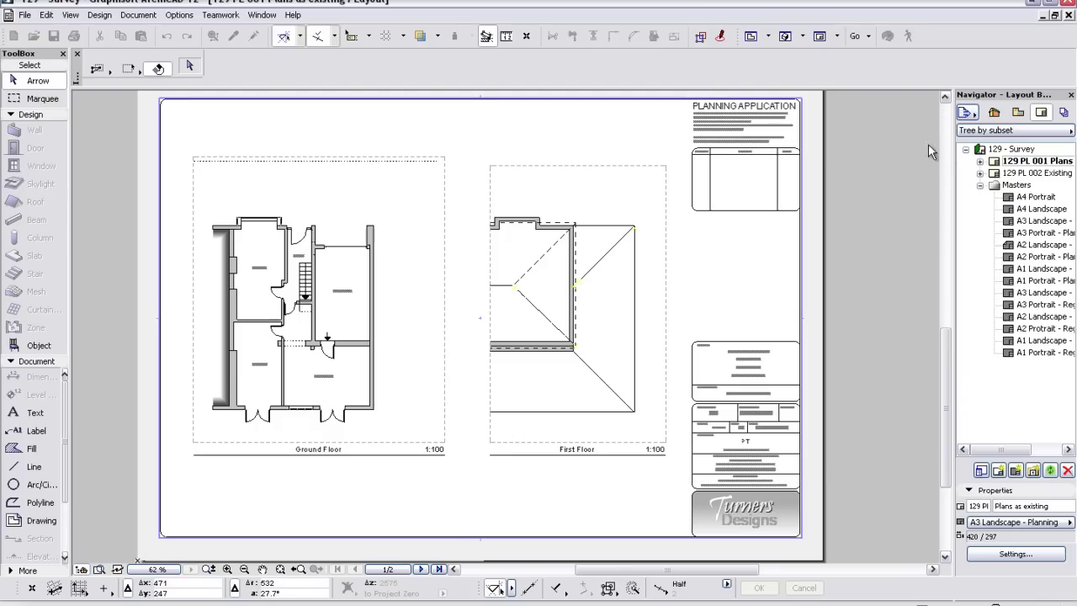
left_click(1018, 113)
left_click(1059, 190)
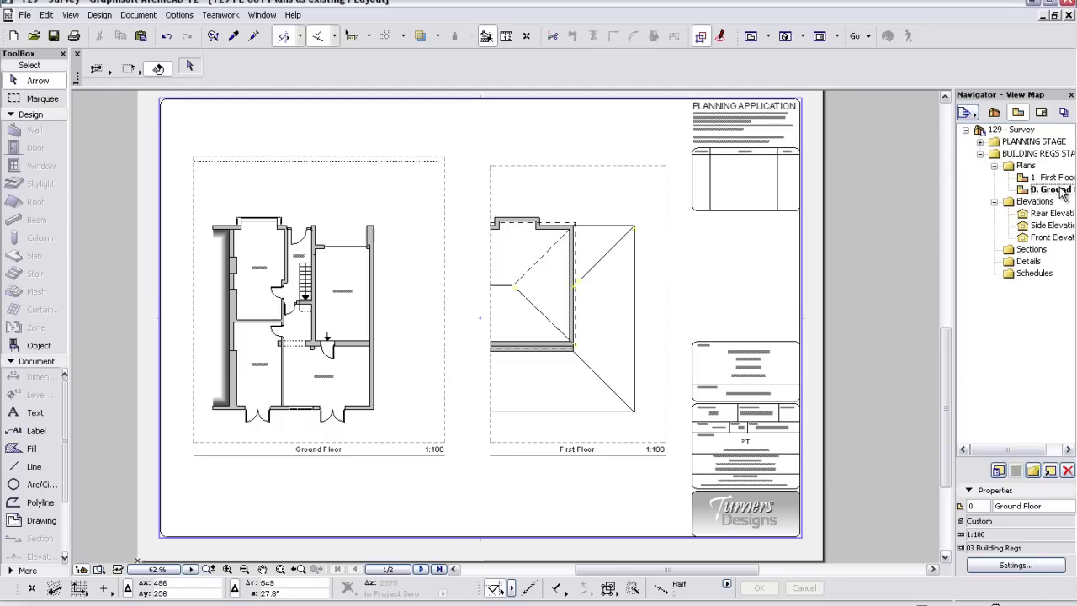
- Open the 0. Ground Floor plan, then reopen the 129 PL 001 Plans as existing layout
double_click(1059, 191)
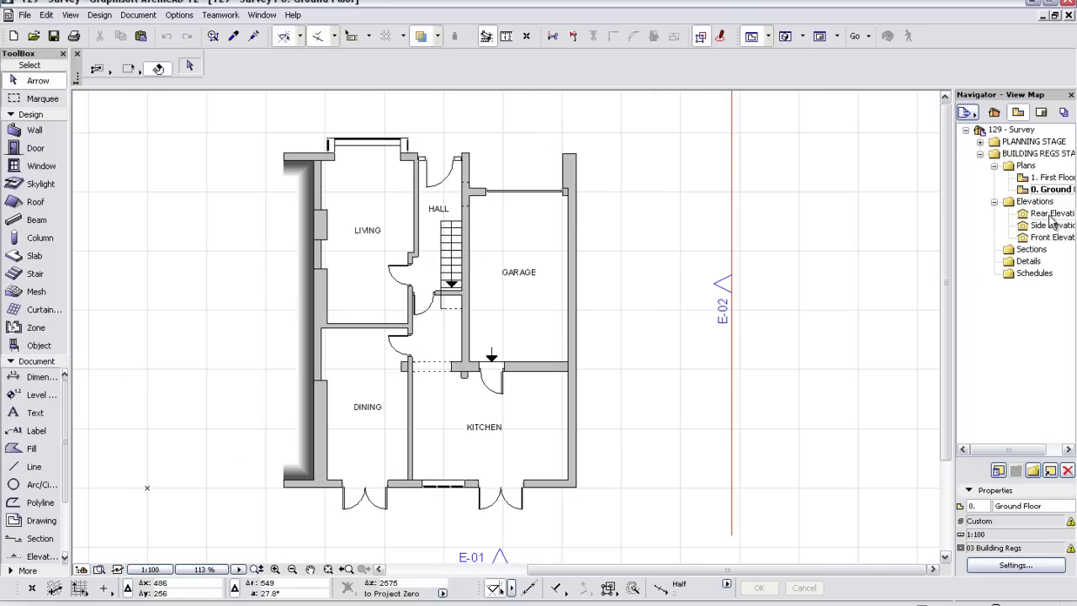
left_click(1042, 113)
double_click(1034, 162)
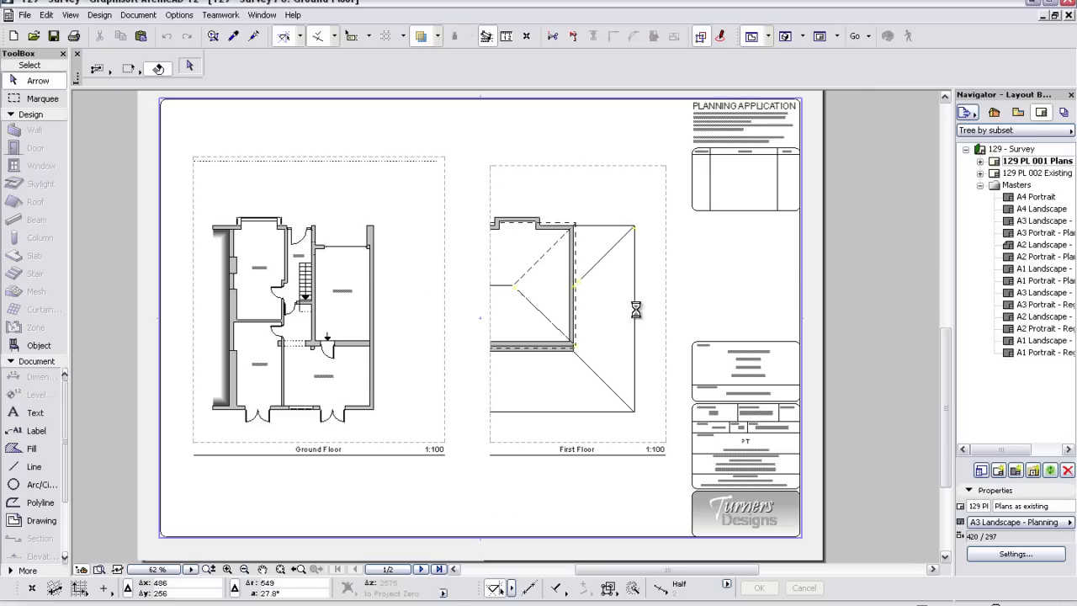
- Open the A3 Landscape master, bring its title block into view and edit the client line
double_click(1032, 222)
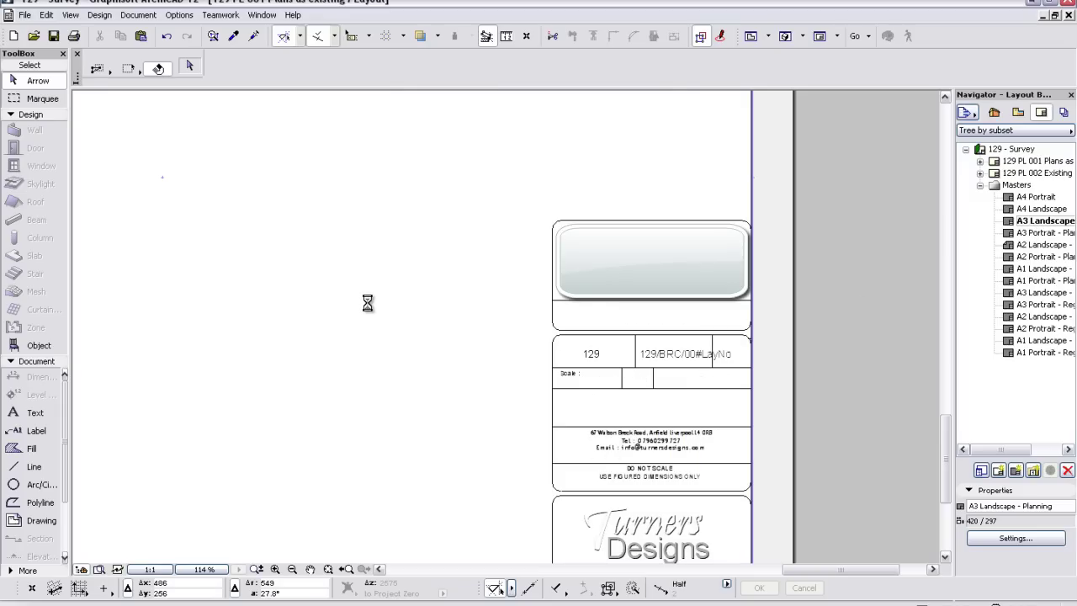
scroll(422, 252, "down", 3)
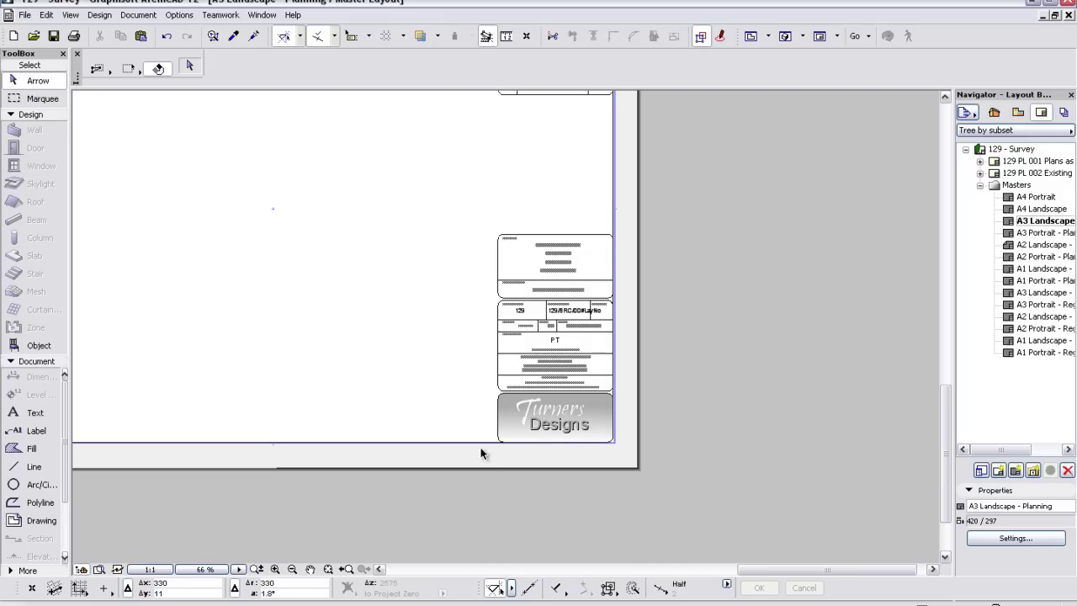
middle_click_drag(479, 459, 609, 513)
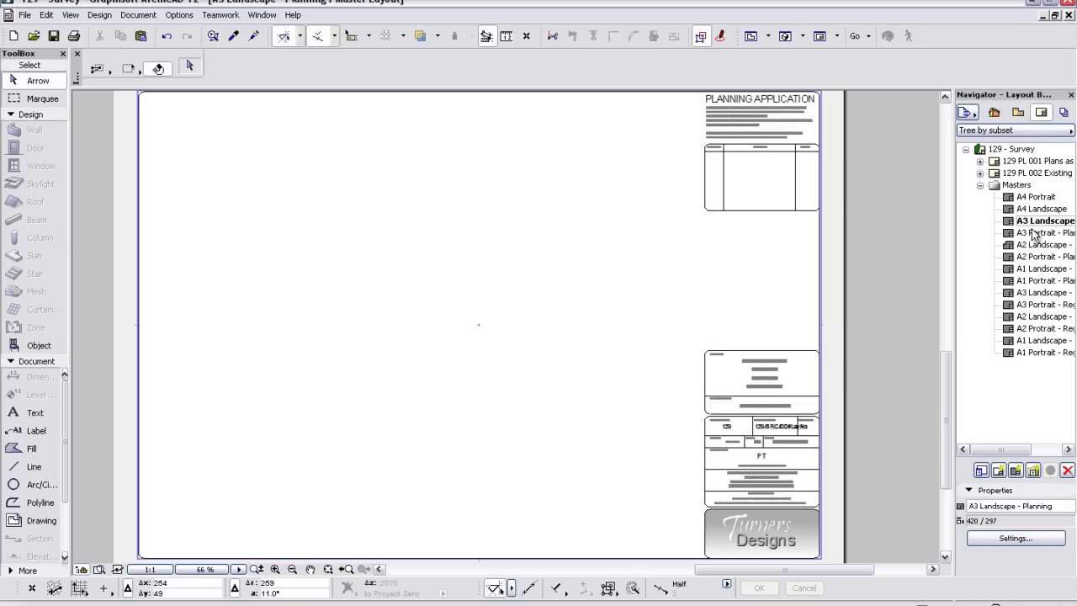
scroll(832, 453, "up", 1)
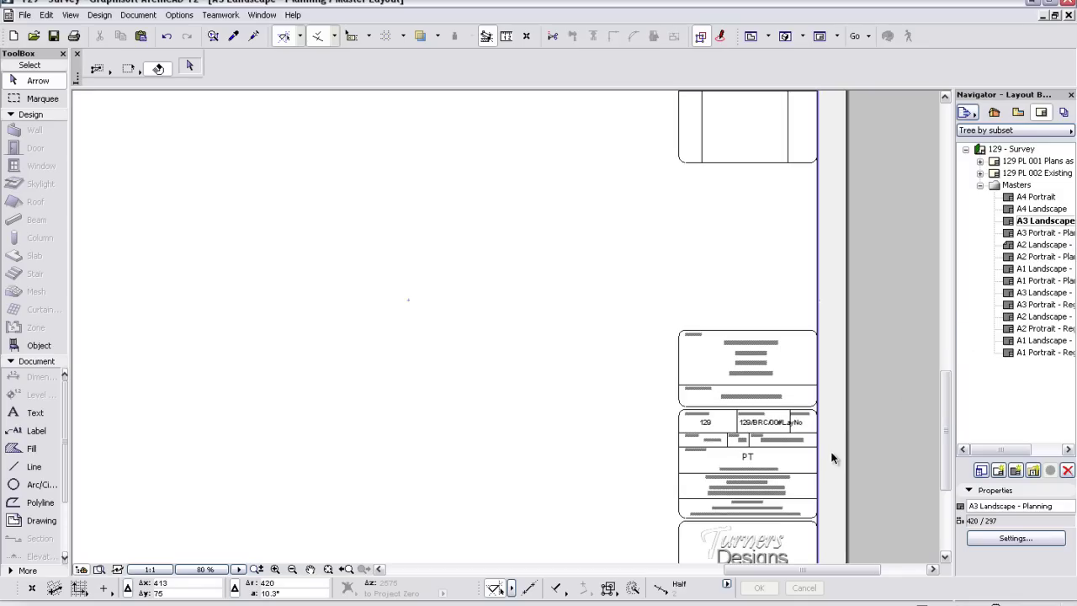
scroll(832, 457, "up", 4)
double_click(669, 290)
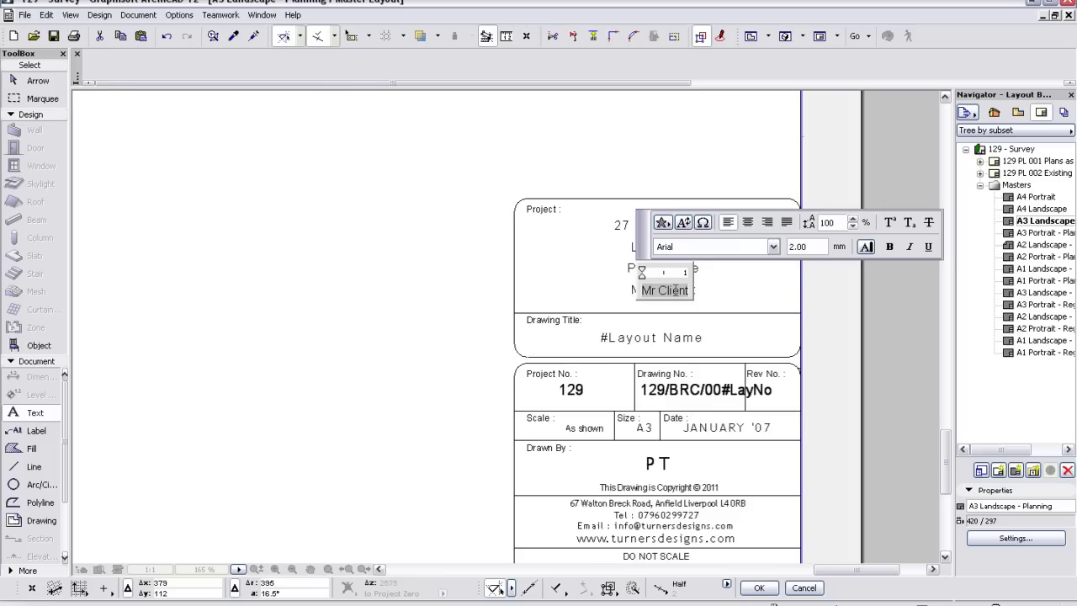
- Browse the Project info autotext entries, close without inserting, and leave the title text unchanged
left_click(684, 224)
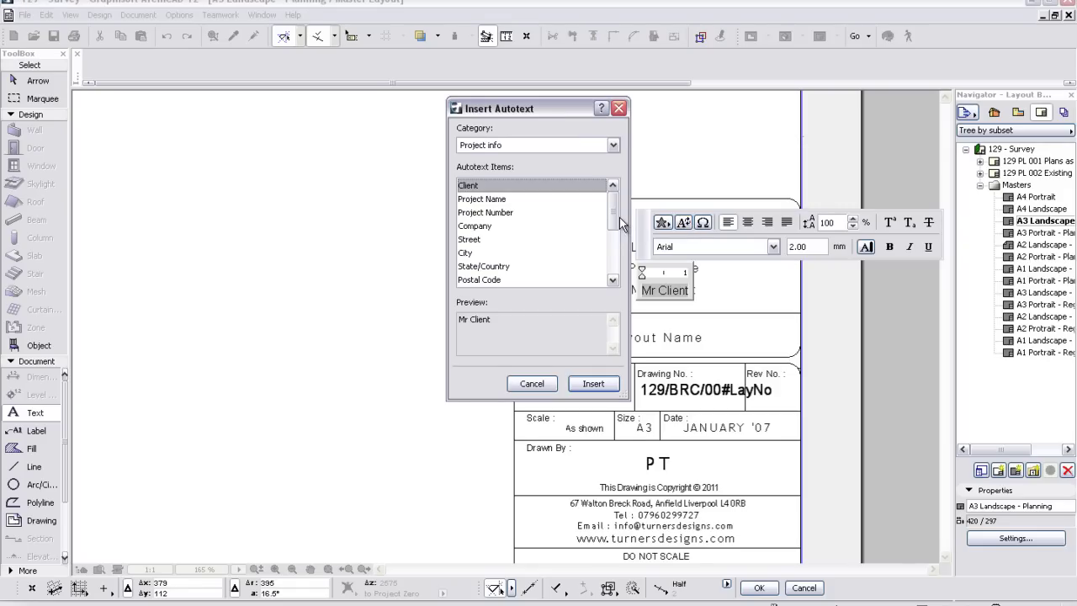
left_click(613, 146)
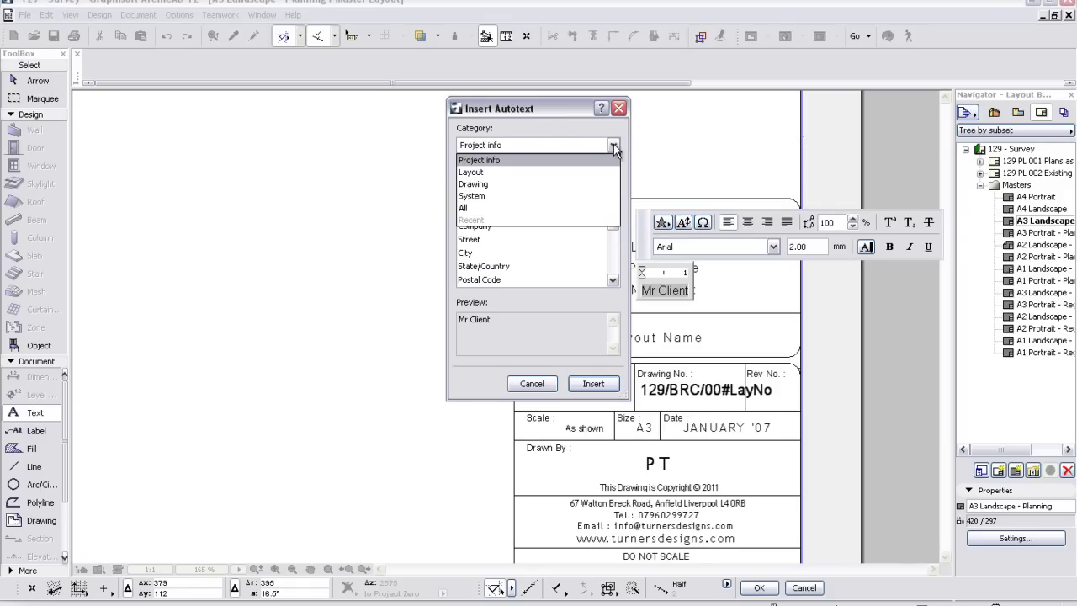
left_click(613, 145)
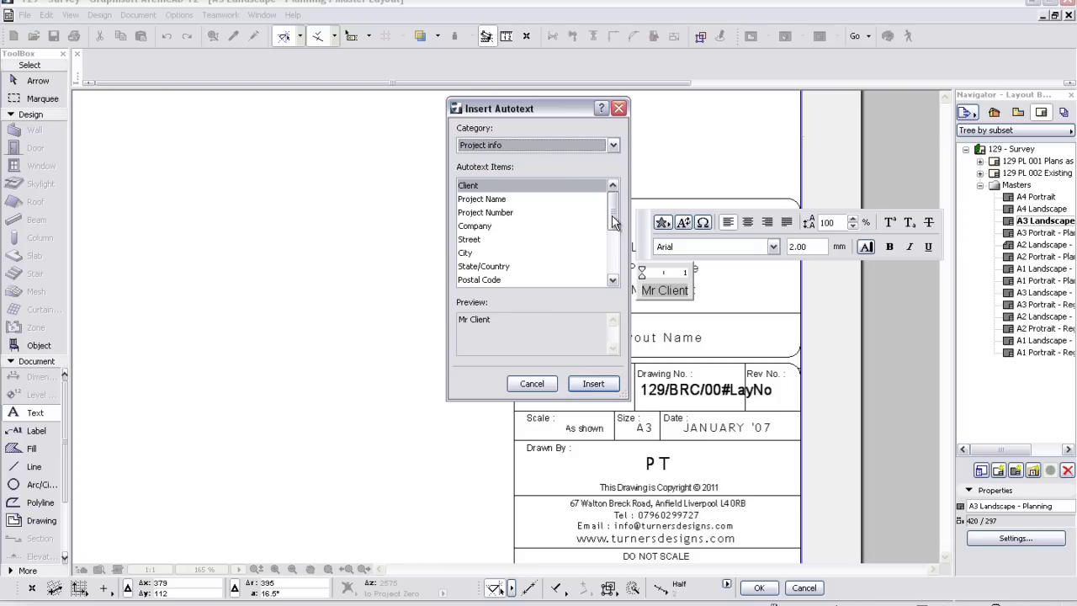
left_click(614, 249)
left_click_drag(614, 249, 615, 204)
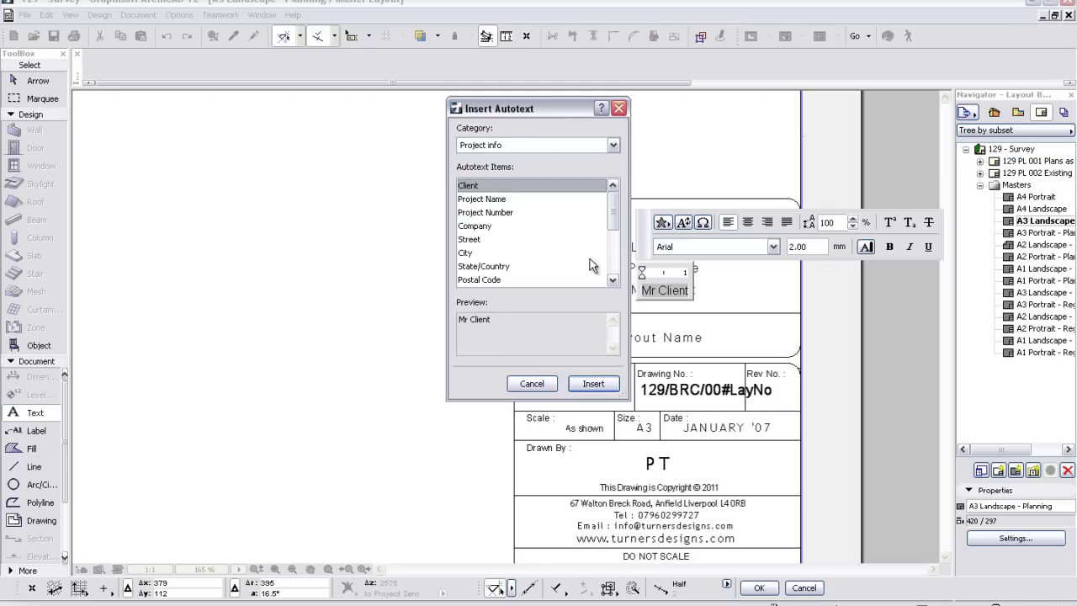
left_click(619, 108)
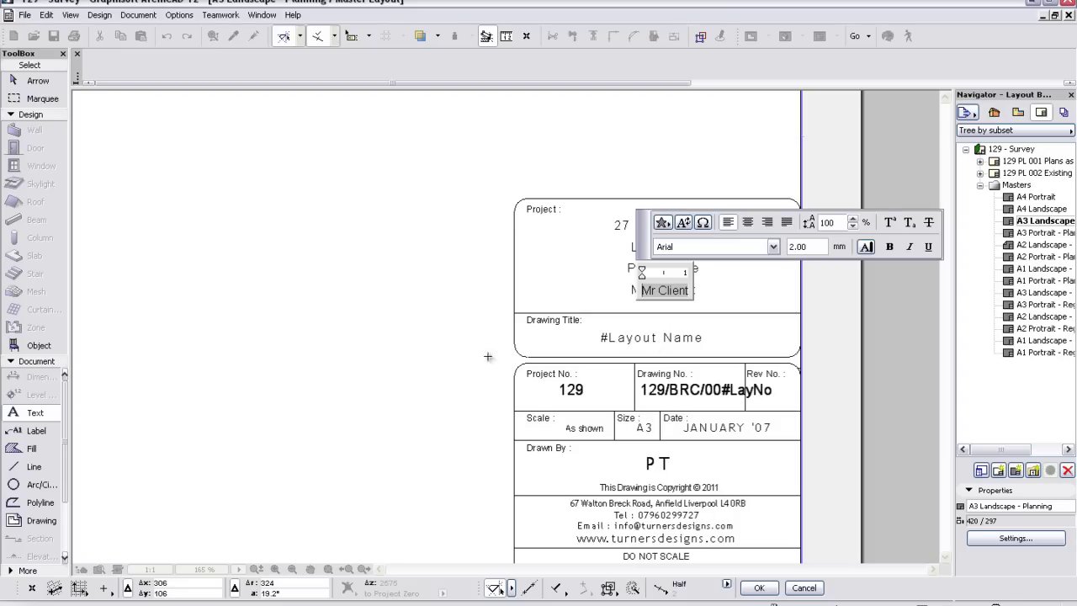
left_click(399, 342)
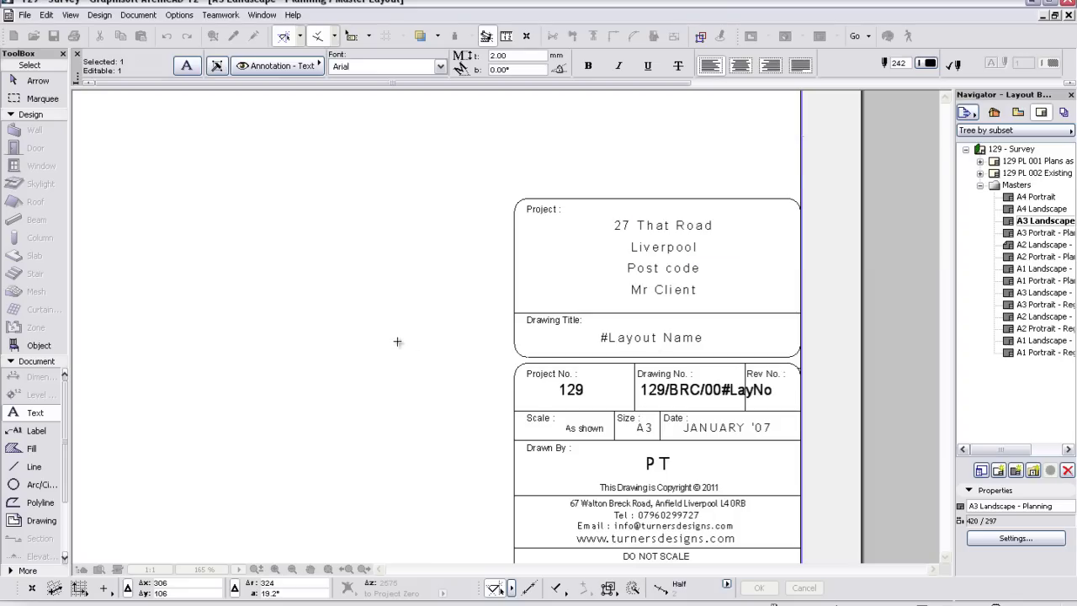
- Change the Project Info client entry to 'Mr Client 2' and reopen the 129 PL 001 layout
key("Escape")
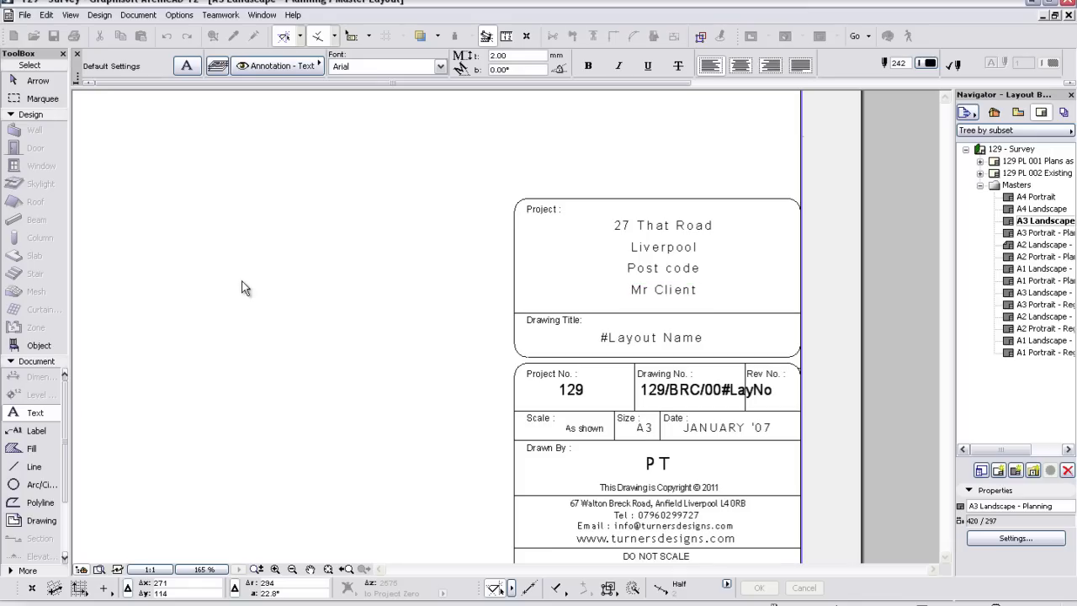
left_click(25, 16)
mouse_move(109, 186)
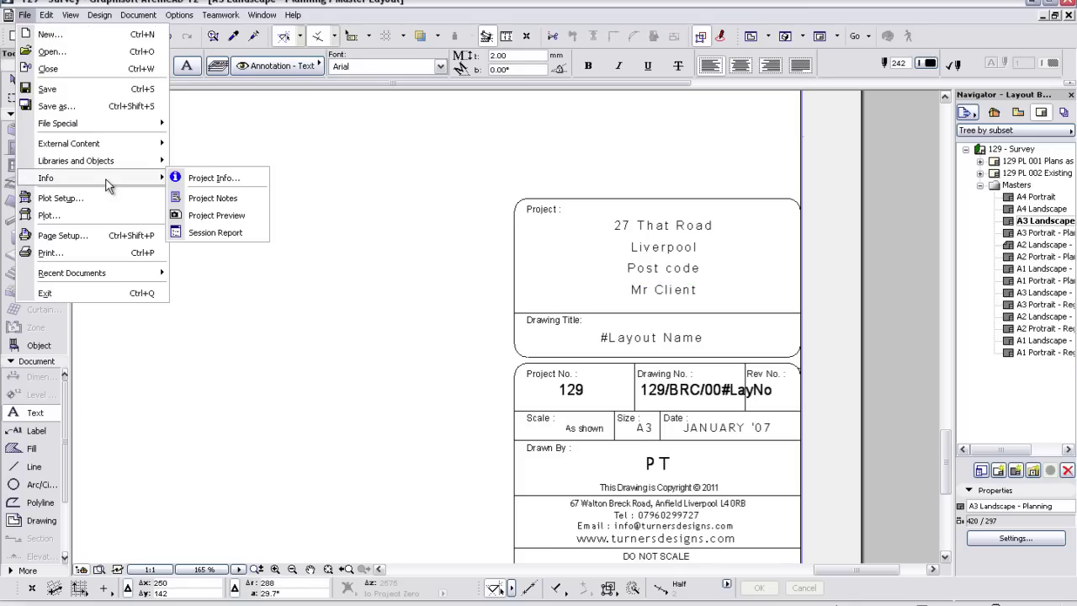
left_click(203, 179)
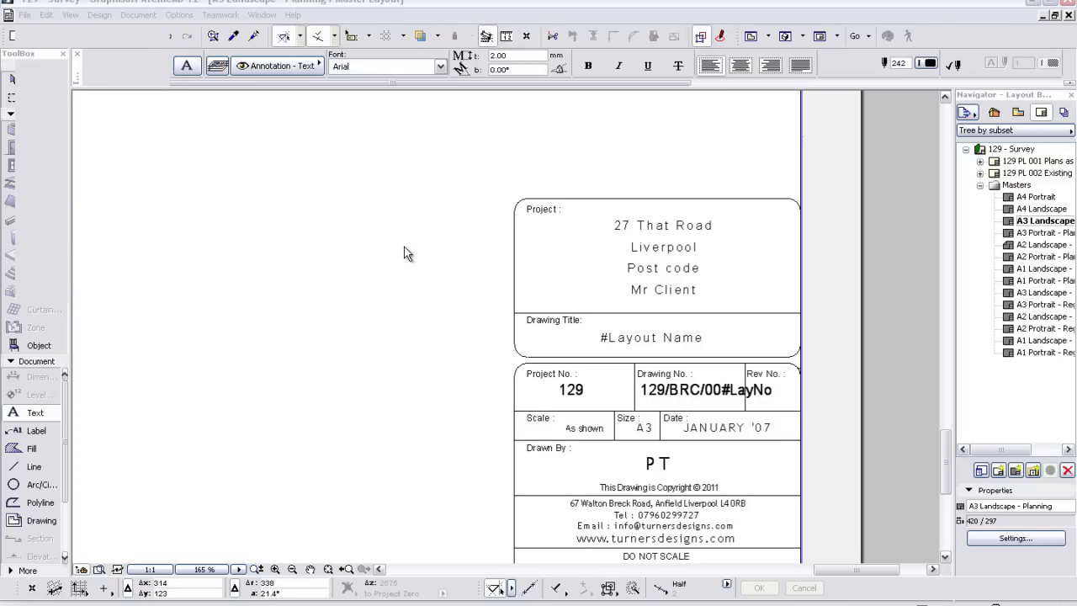
left_click_drag(595, 137, 371, 191)
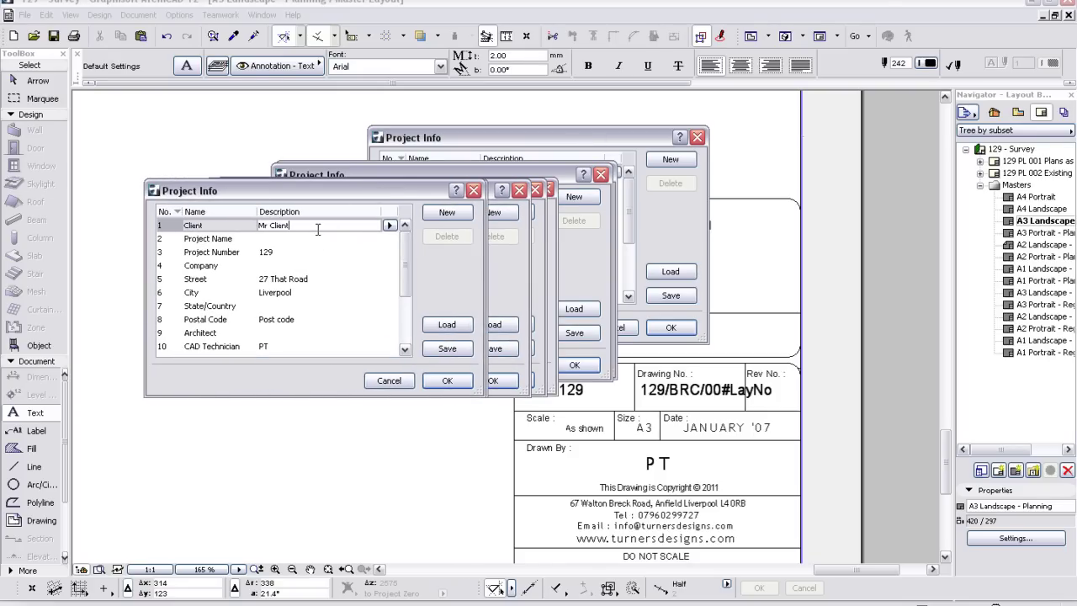
left_click(440, 383)
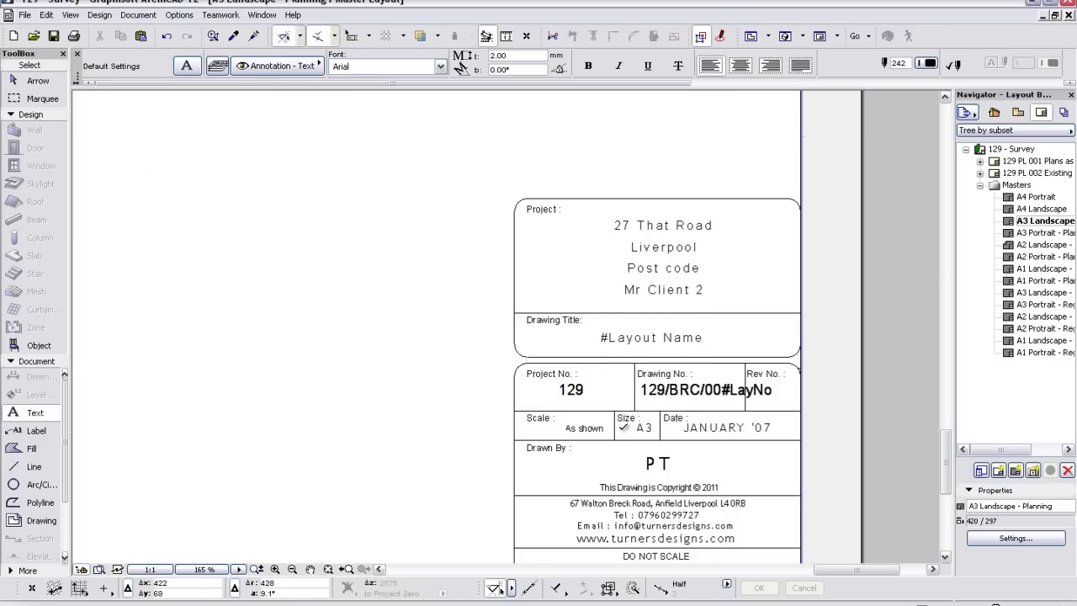
middle_click_drag(429, 378, 428, 378)
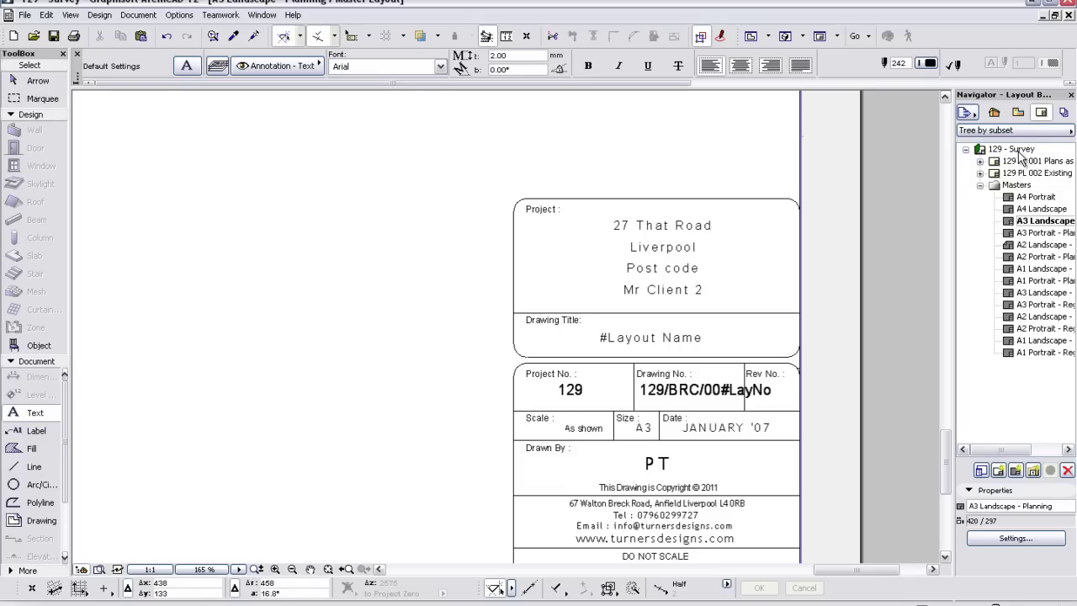
double_click(1021, 163)
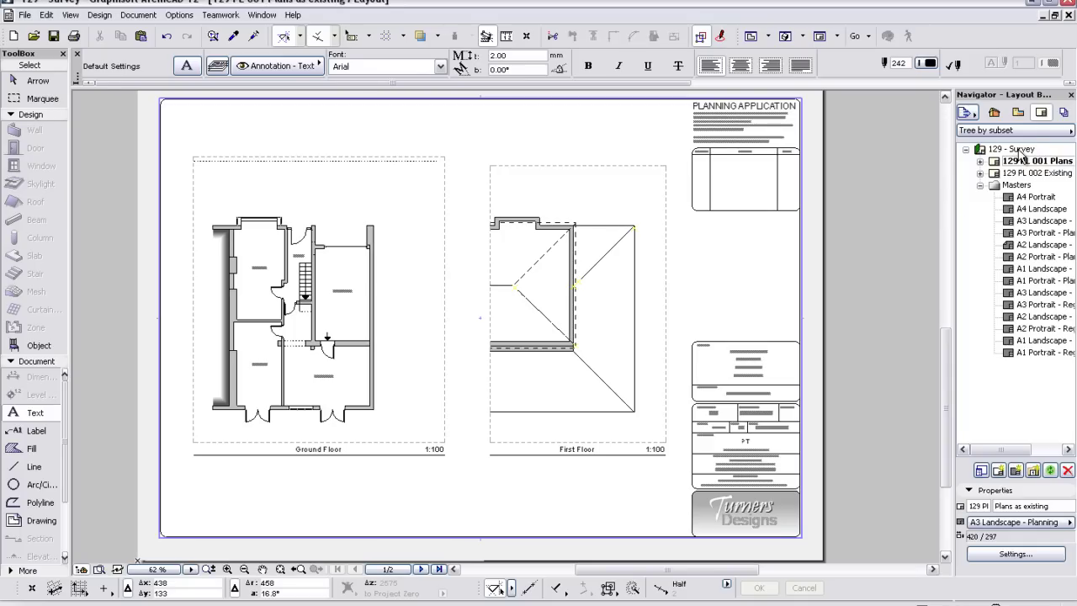
left_click(1018, 151)
right_click(1016, 151)
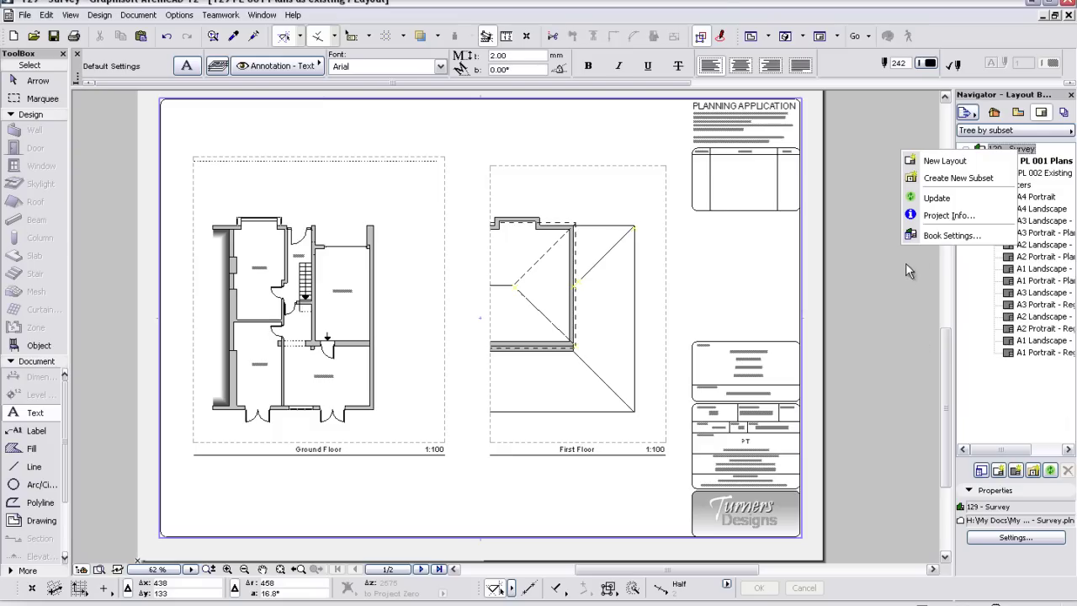
left_click(934, 237)
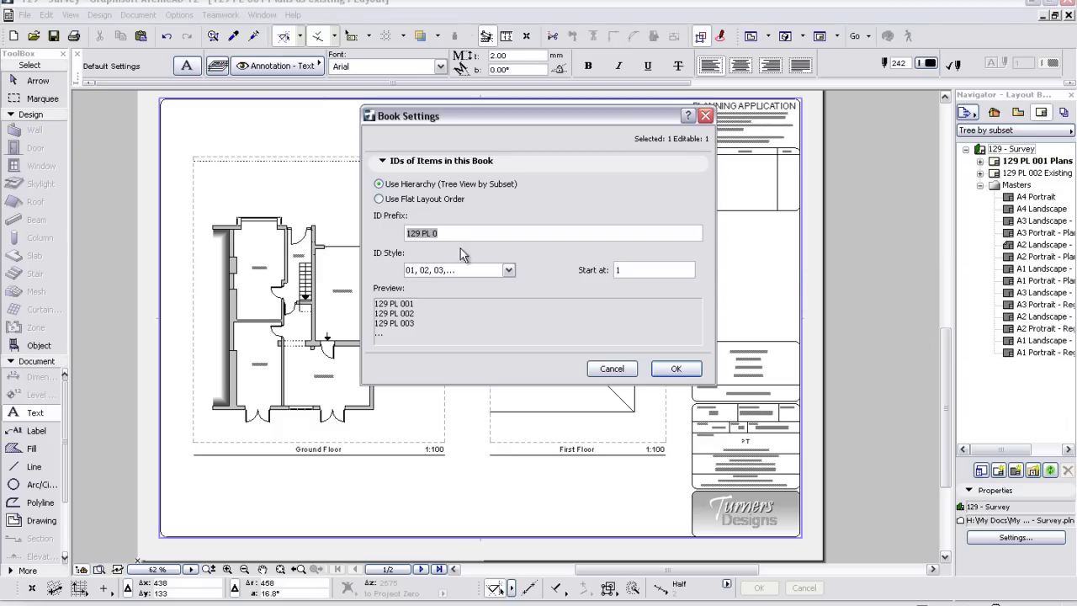
left_click(447, 235)
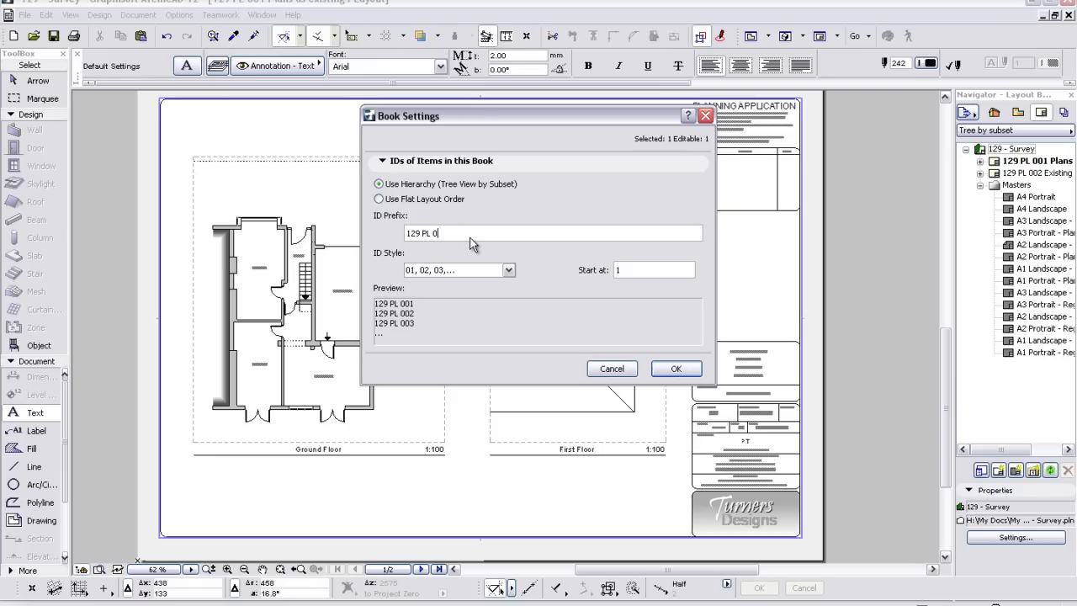
left_click(676, 369)
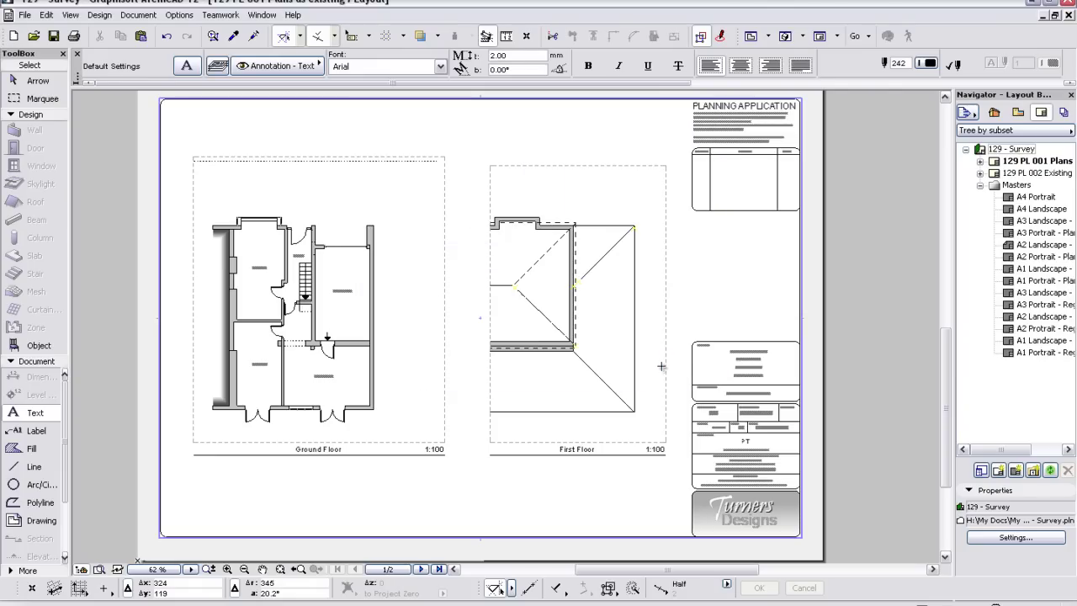
left_click(1014, 162)
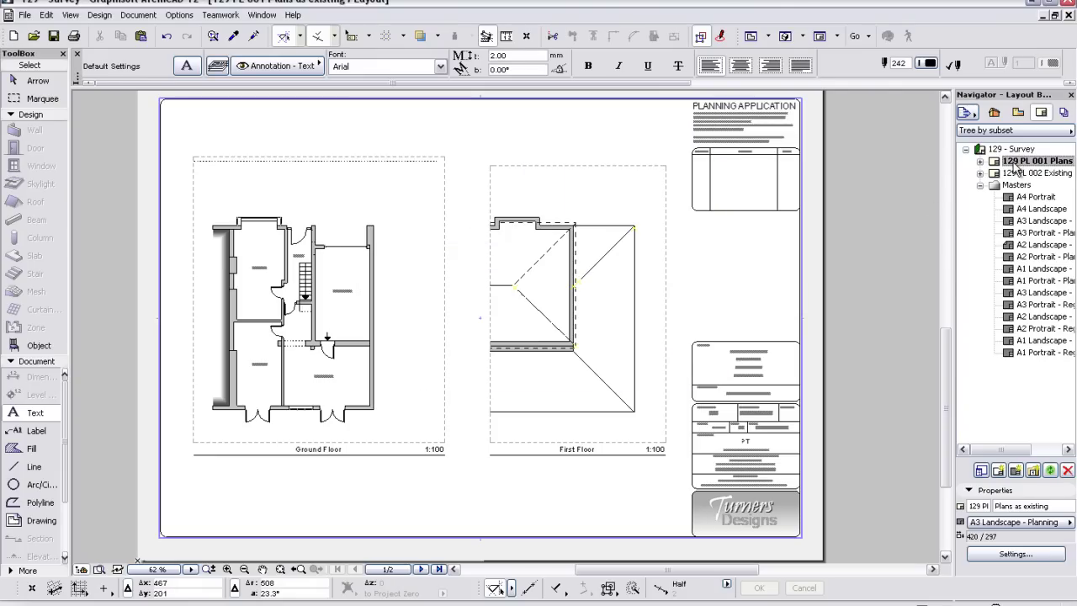
right_click(1014, 162)
left_click(917, 321)
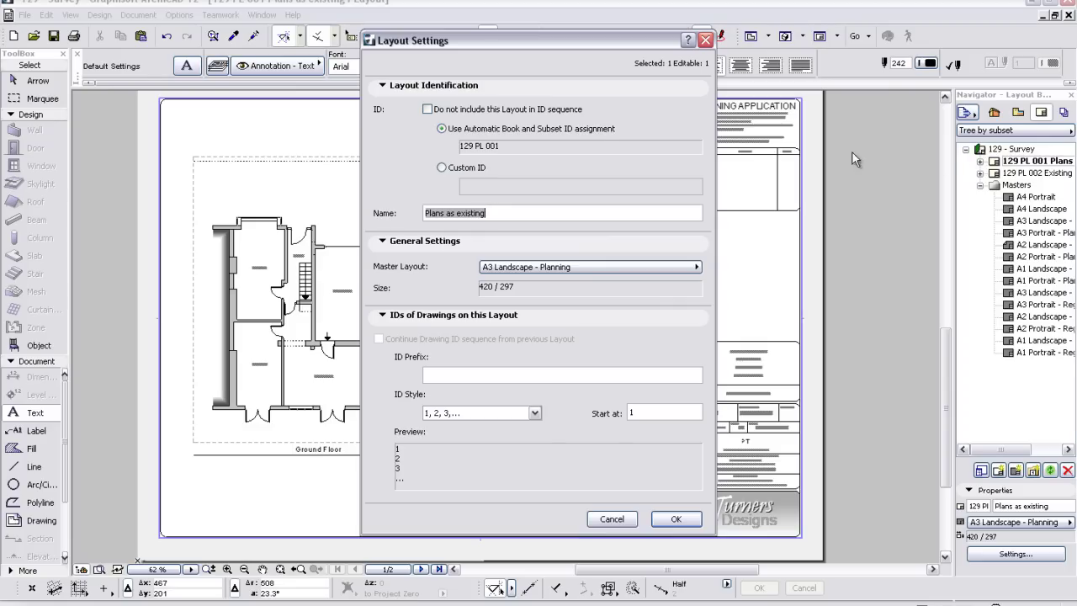
left_click(676, 519)
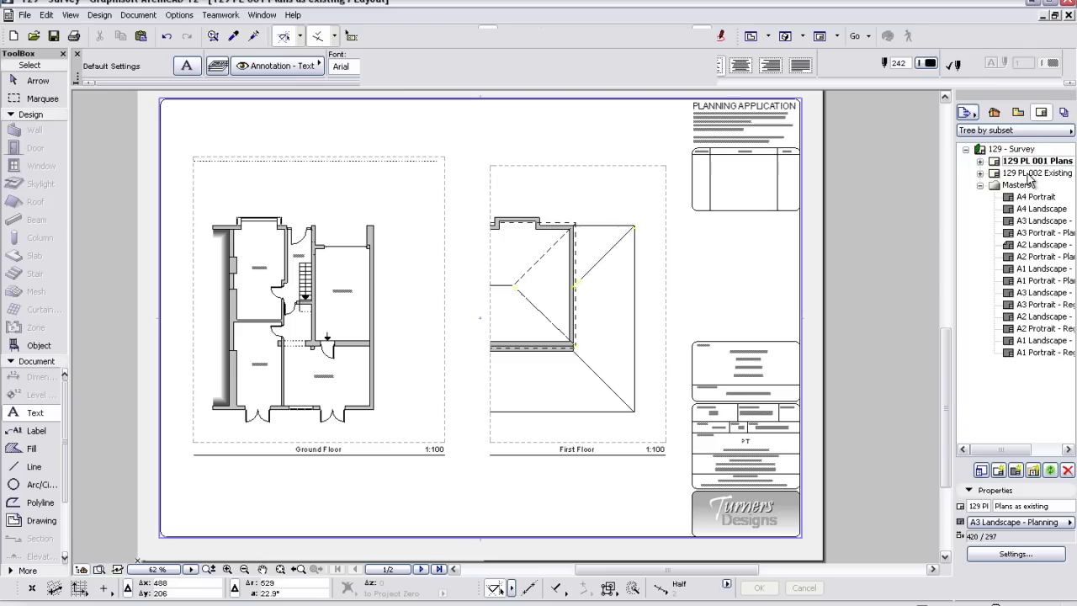
- Create a new layout based on the A3 Landscape - Planning master
right_click(1028, 175)
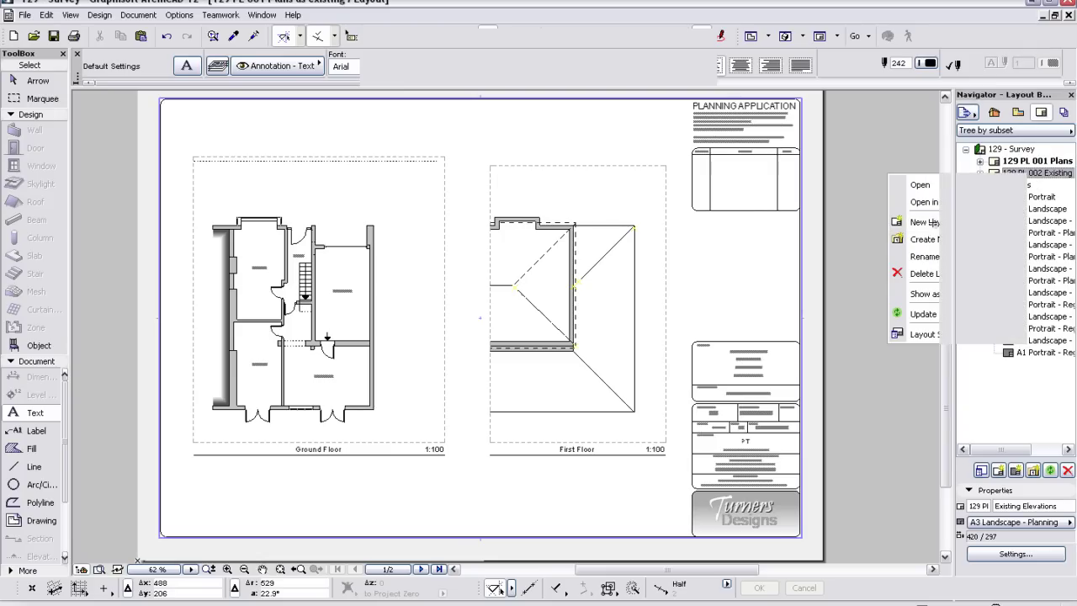
left_click(926, 222)
left_click(578, 222)
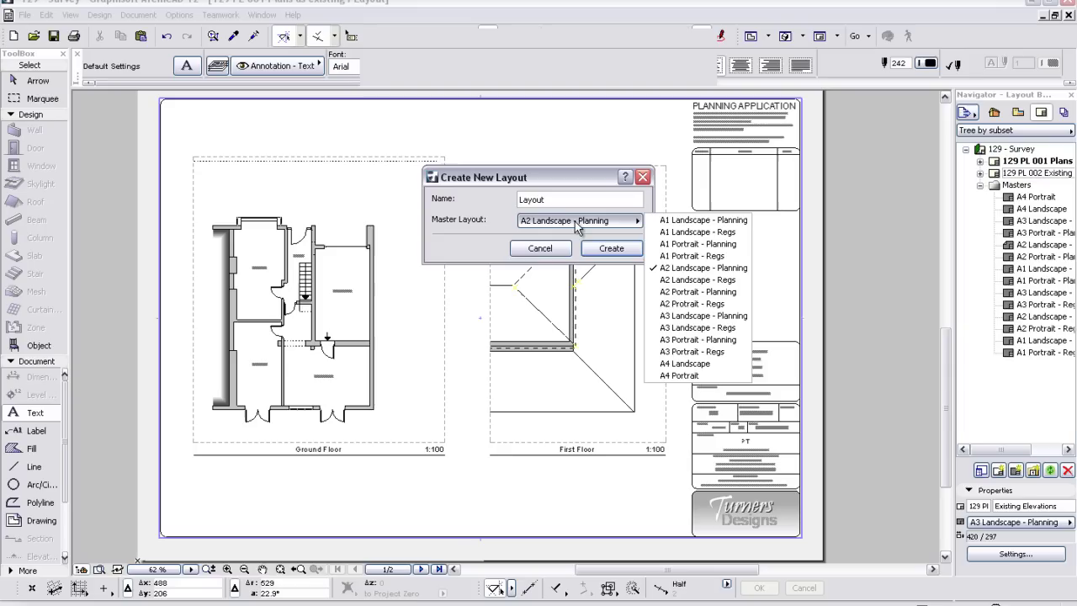
left_click(689, 317)
left_click(612, 250)
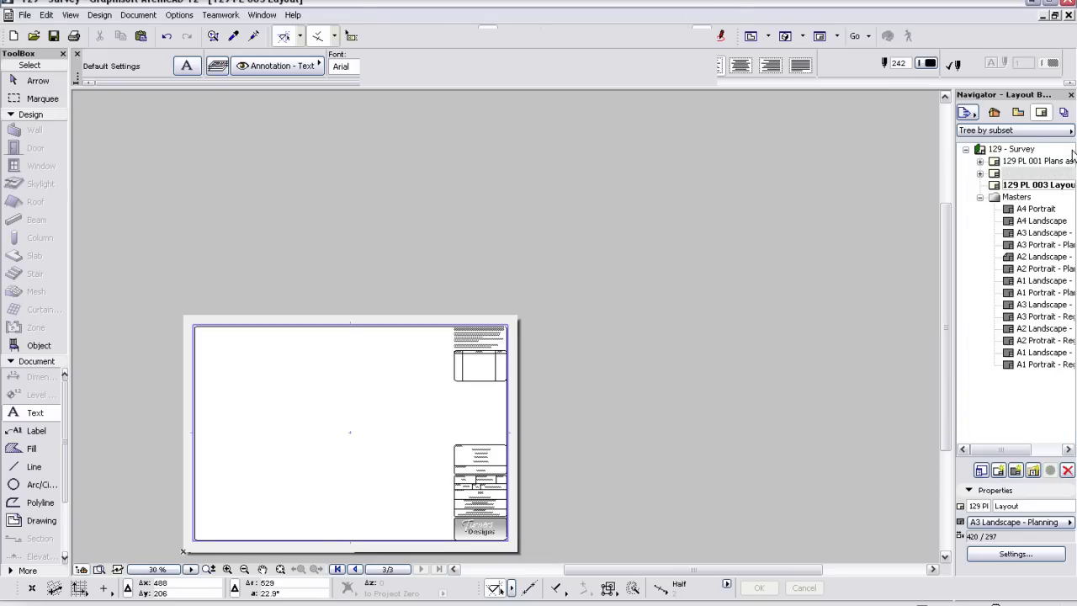
- Delete the new 129 PL 003 layout and open 129 PL 002 Existing Elevations
left_click(1032, 185)
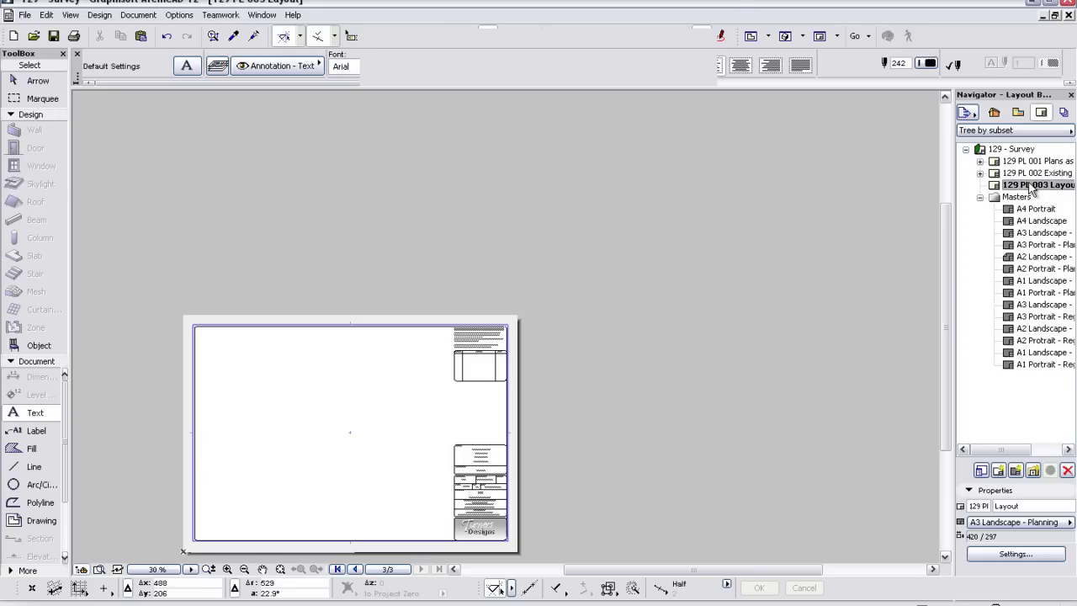
left_click(1067, 471)
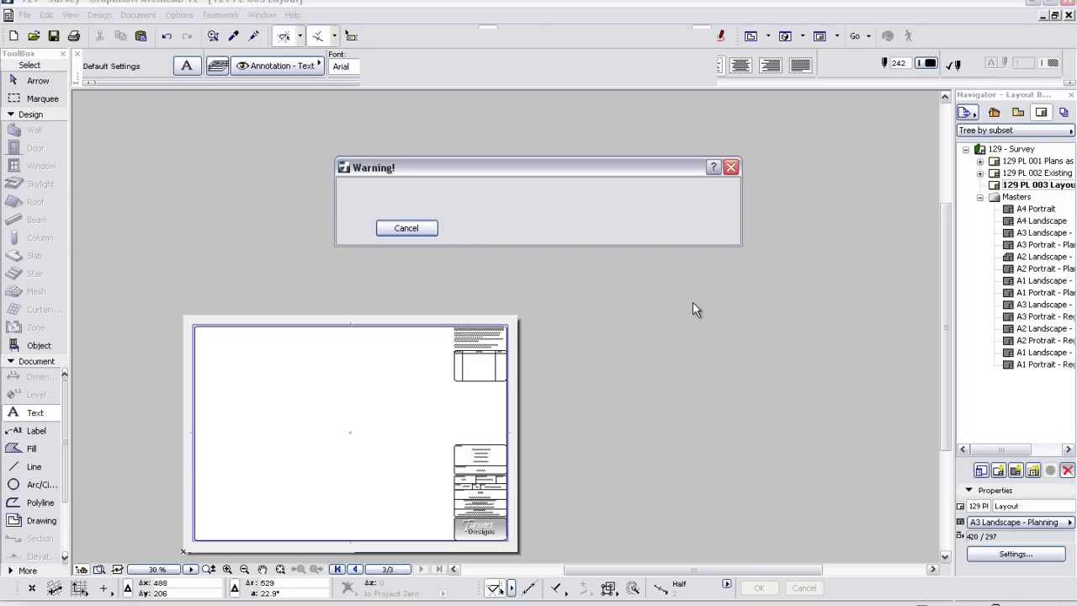
left_click(662, 229)
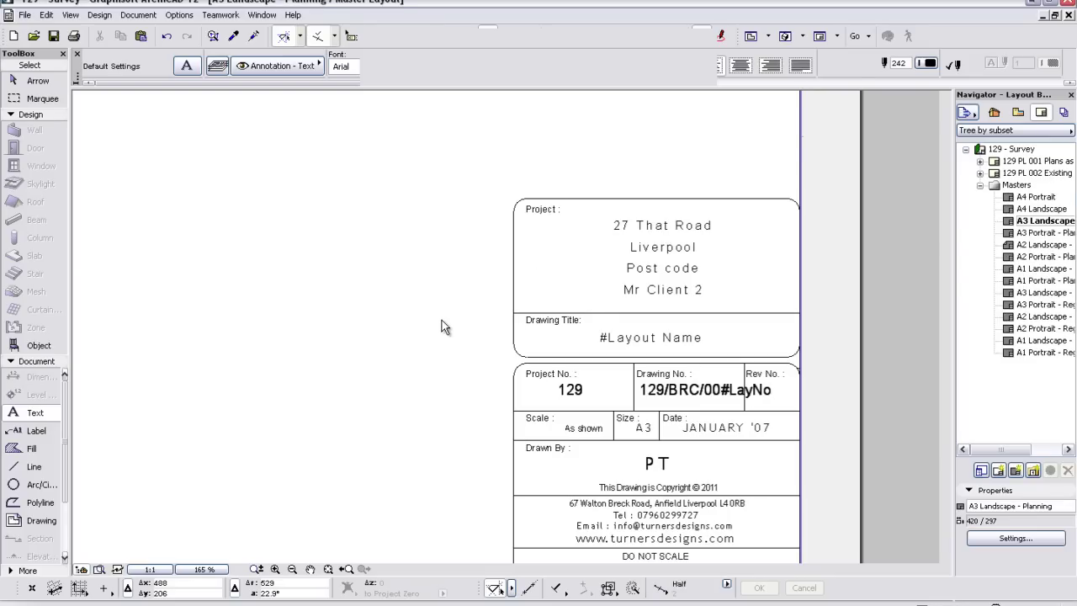
double_click(1013, 171)
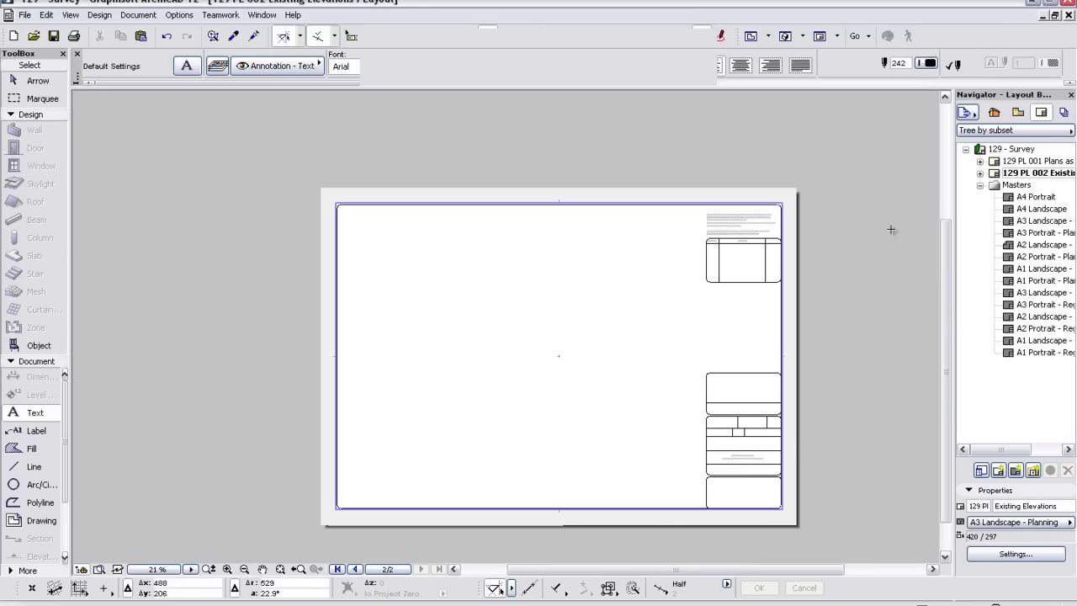
- Open the 129 PL 001 Plans as existing layout from the Layout Book
left_click(1014, 161)
double_click(1023, 161)
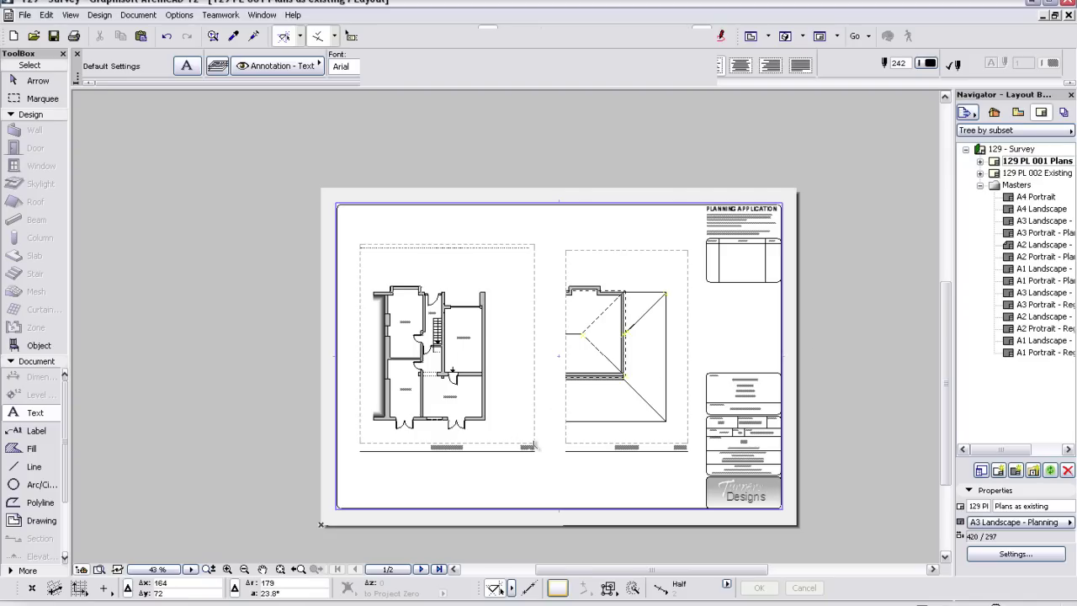
- Delete the existing ground floor drawing from the Plans as existing layout
left_click(535, 443)
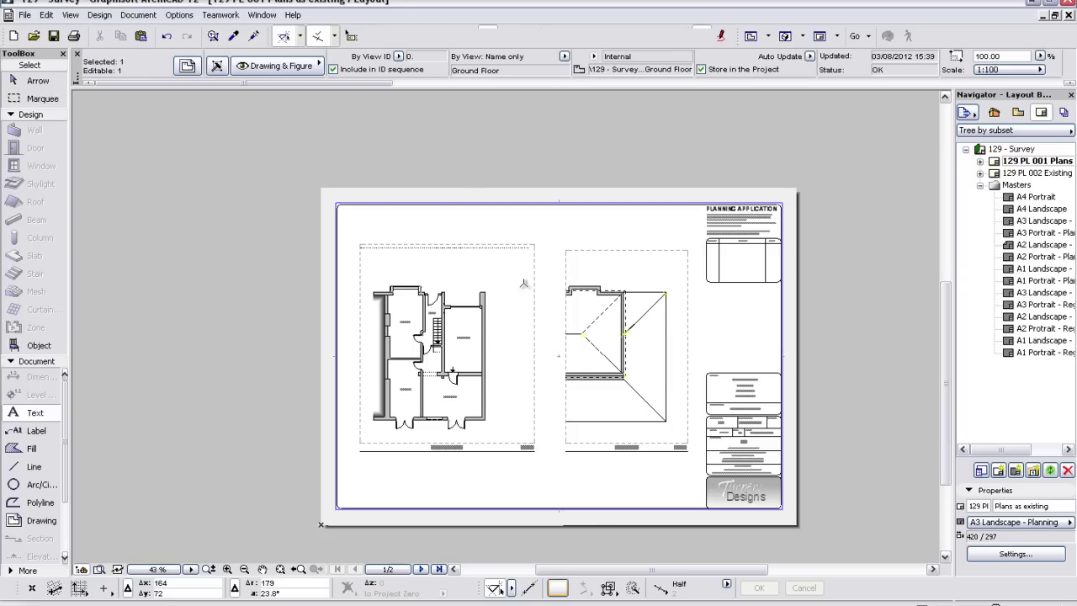
left_click(540, 375)
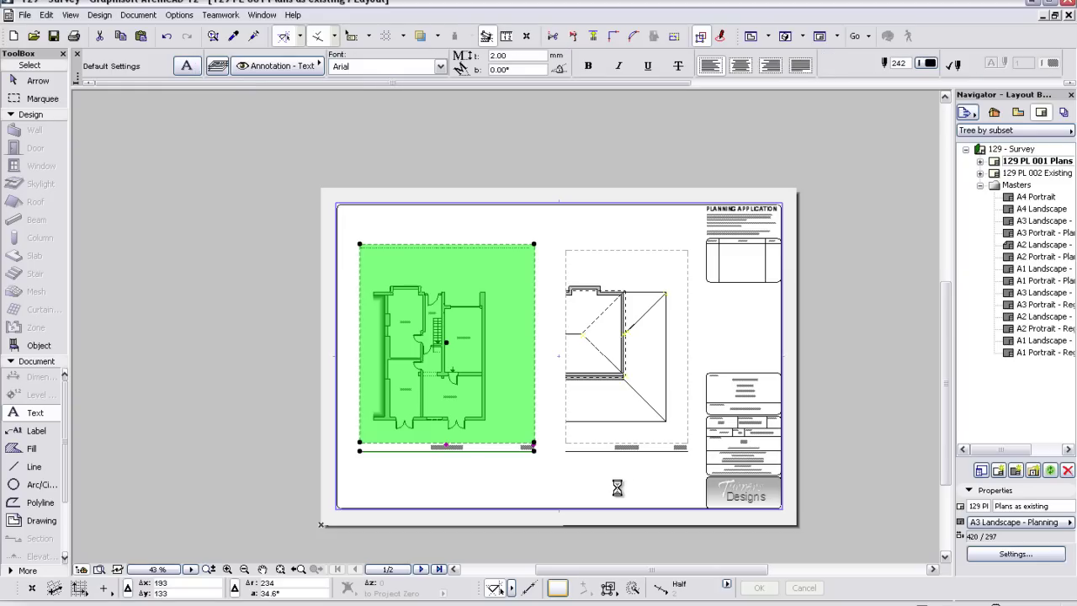
key("Delete")
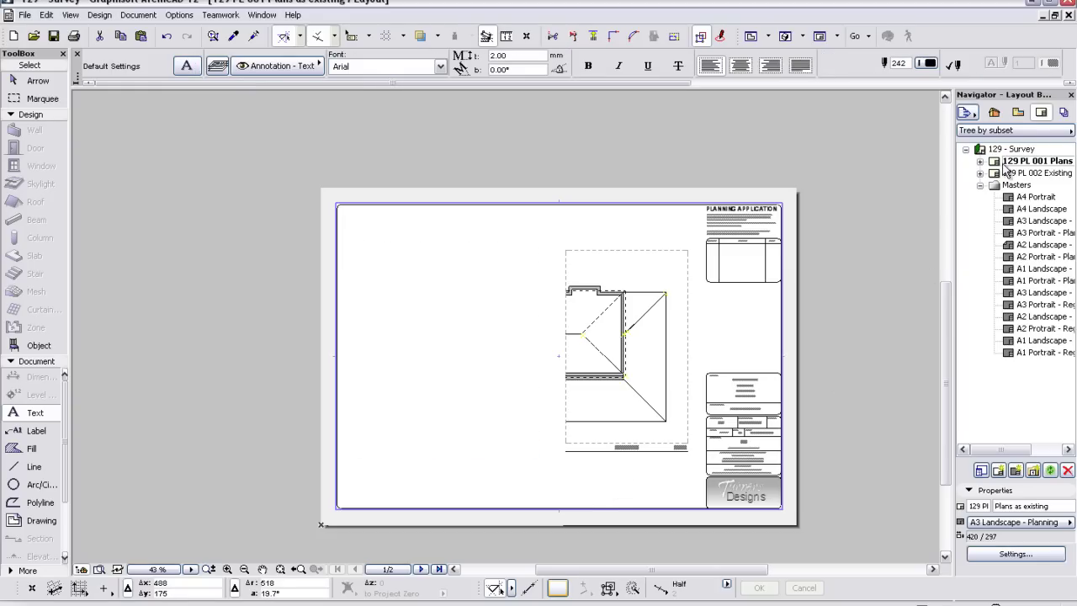
- Place a new drawing of the 0. Ground Floor view from the View Map onto the sheet
left_click(1018, 112)
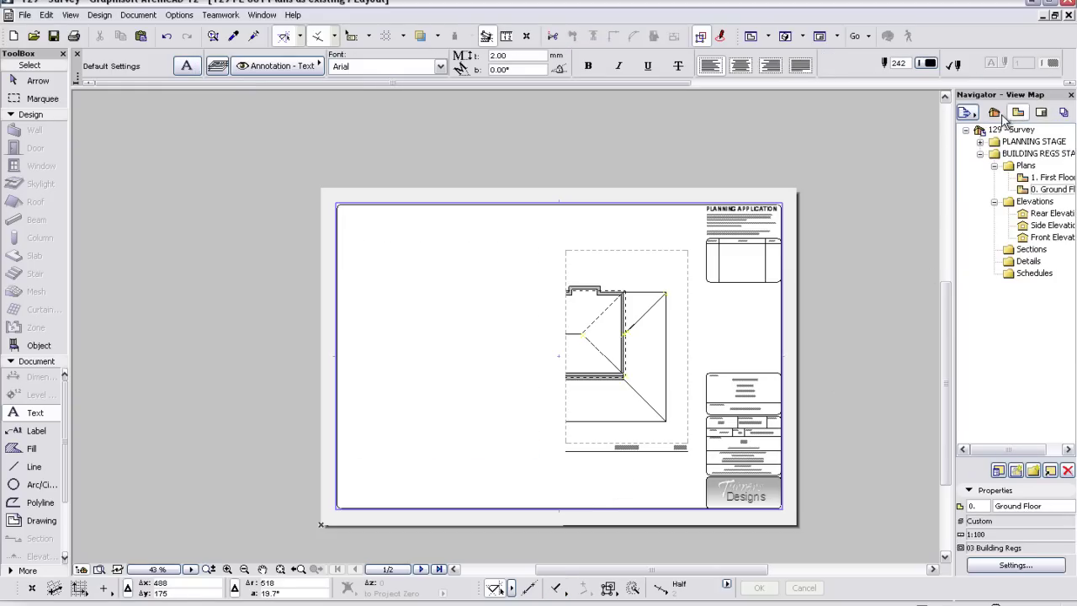
left_click_drag(1052, 189, 443, 348)
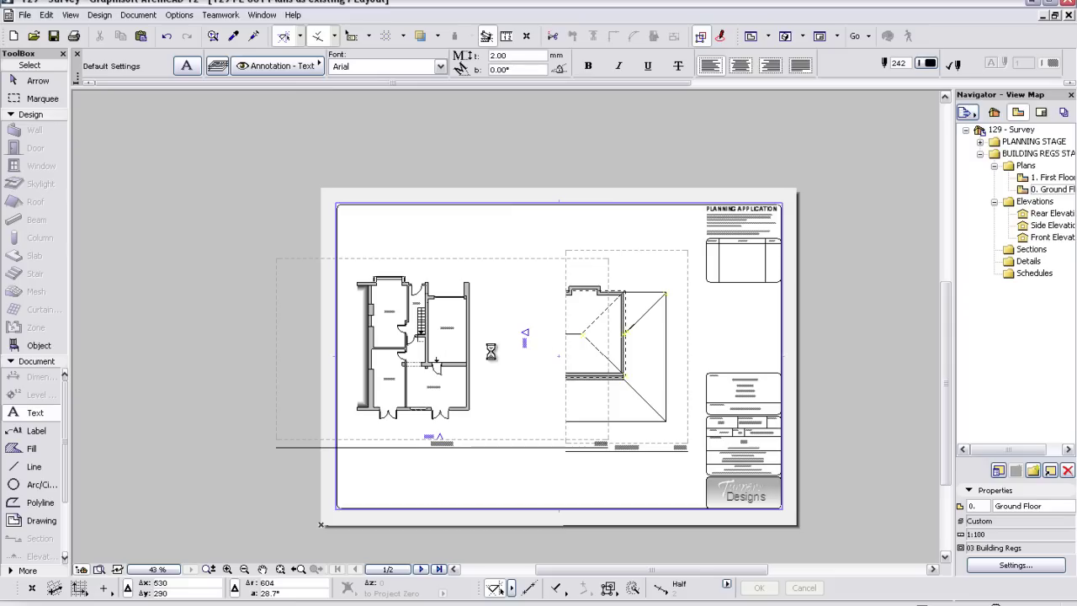
left_click(510, 444)
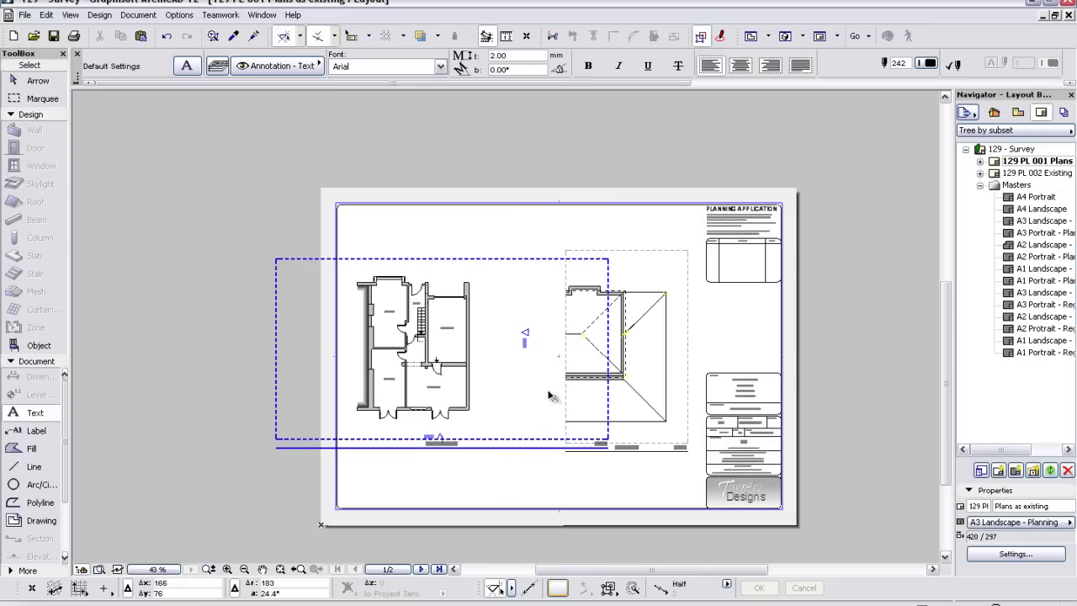
left_click(608, 269)
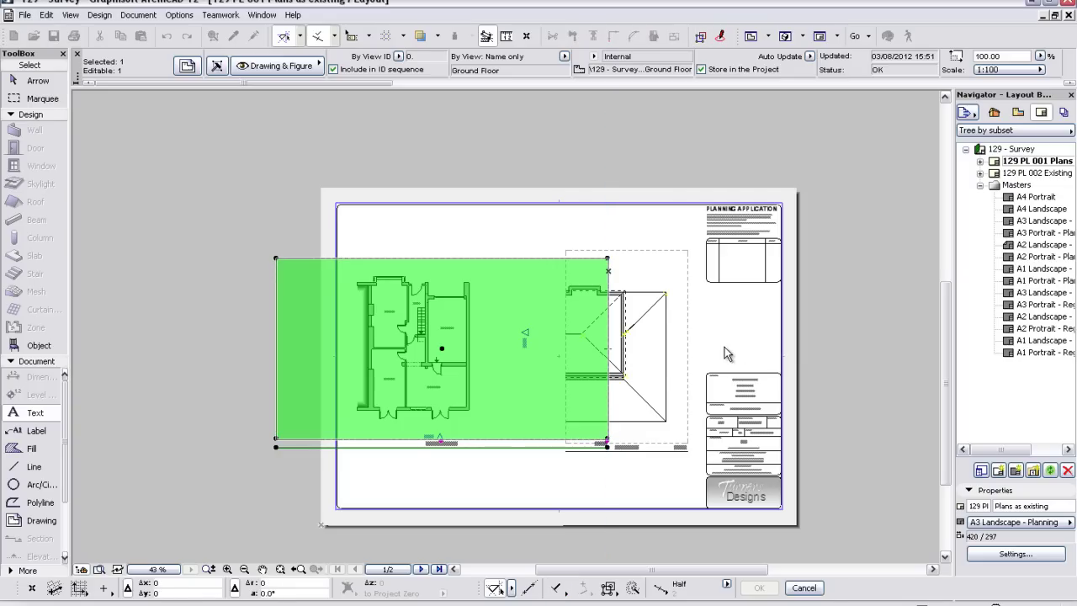
key("Escape")
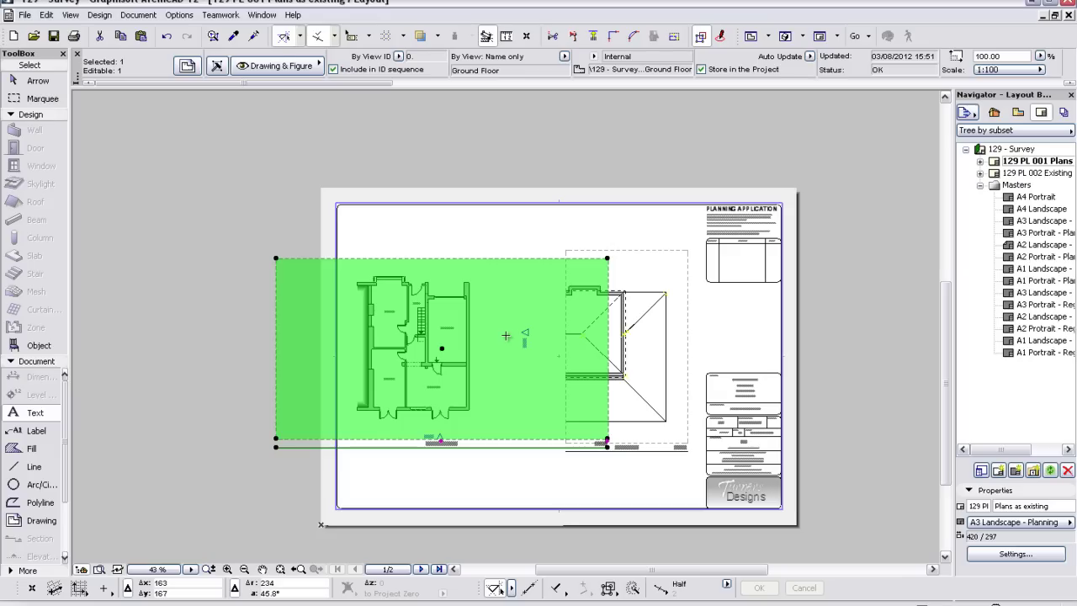
key("Escape")
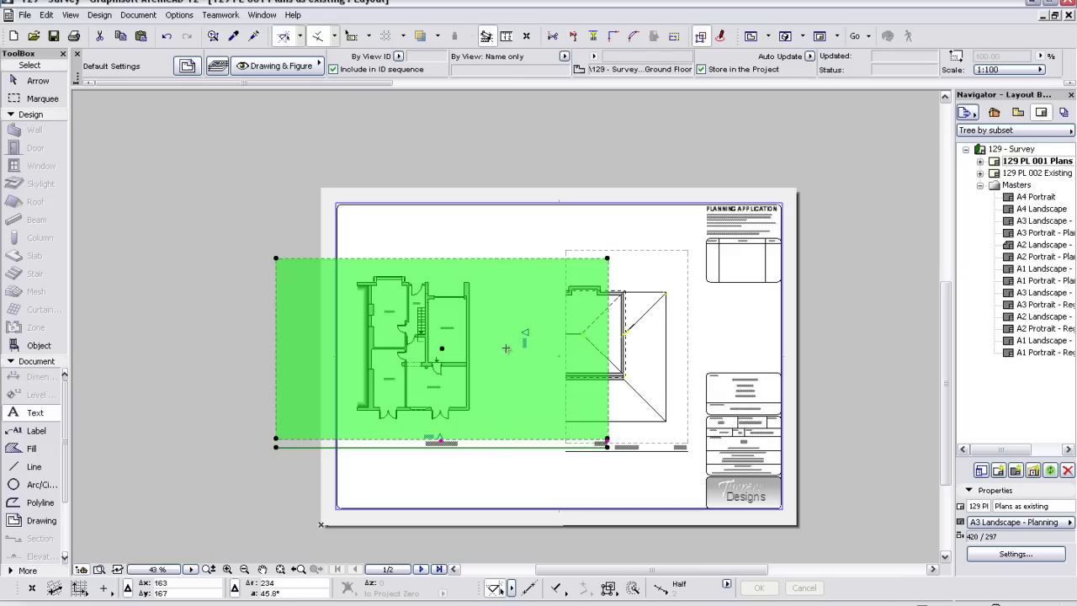
key("Escape")
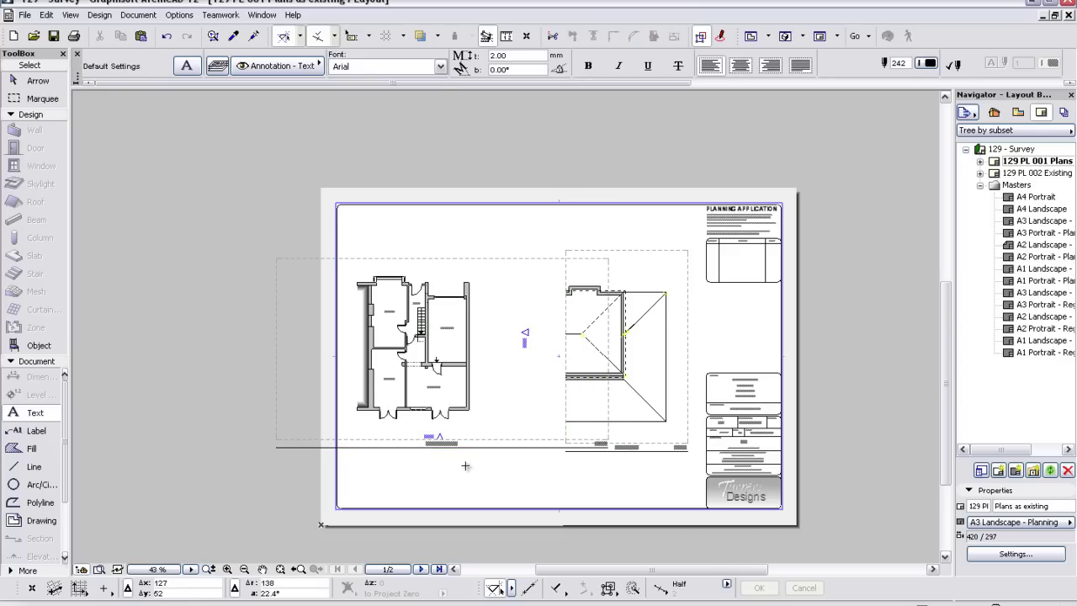
- Select the newly placed 1:100 Ground Floor drawing and bring up its context menu
scroll(461, 476, "up", 2)
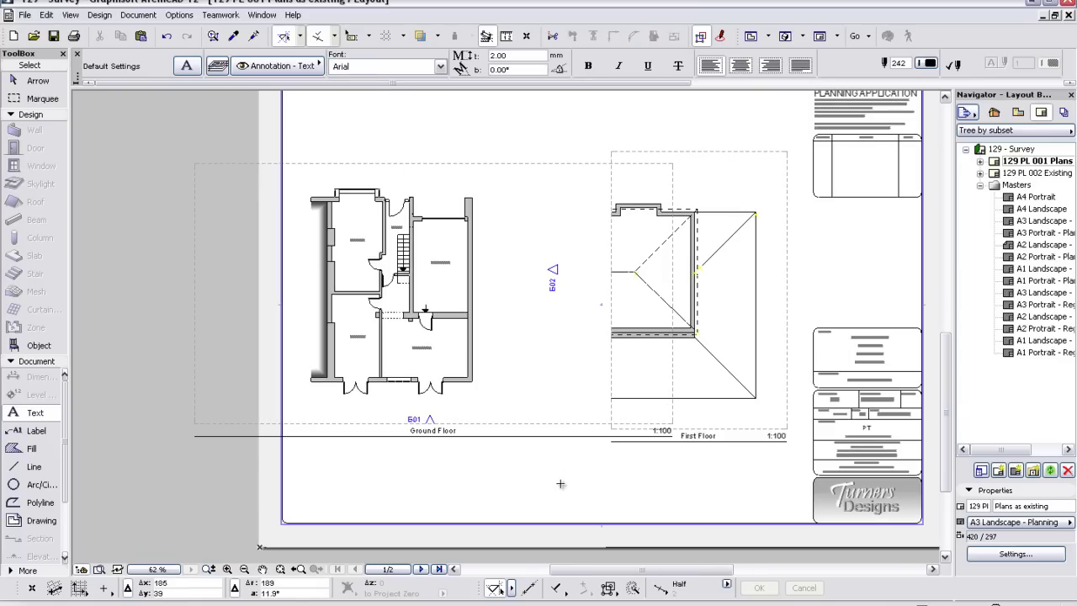
left_click(493, 431)
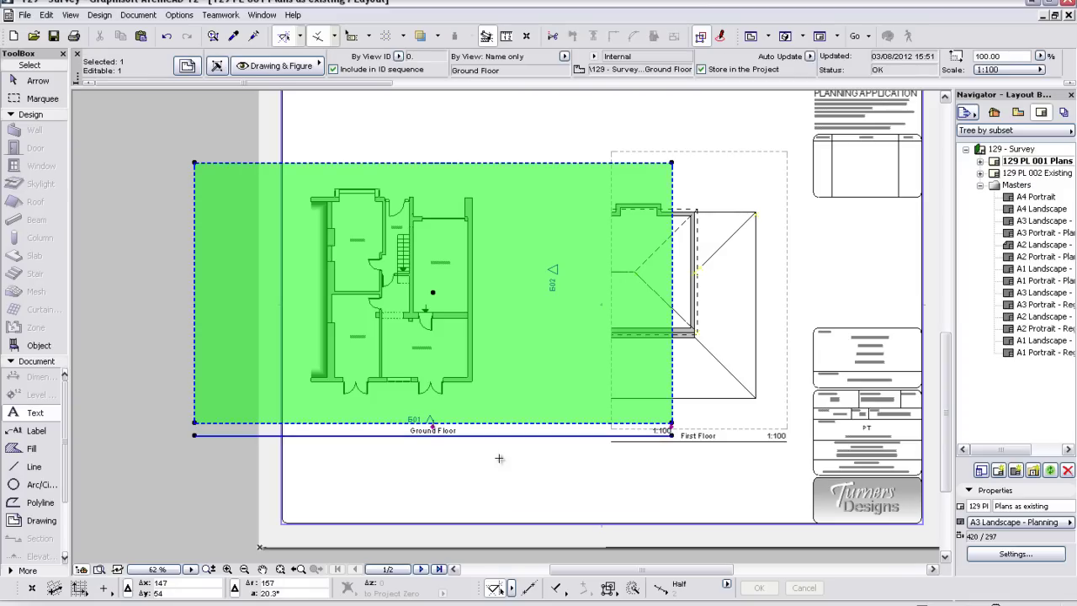
right_click(500, 461)
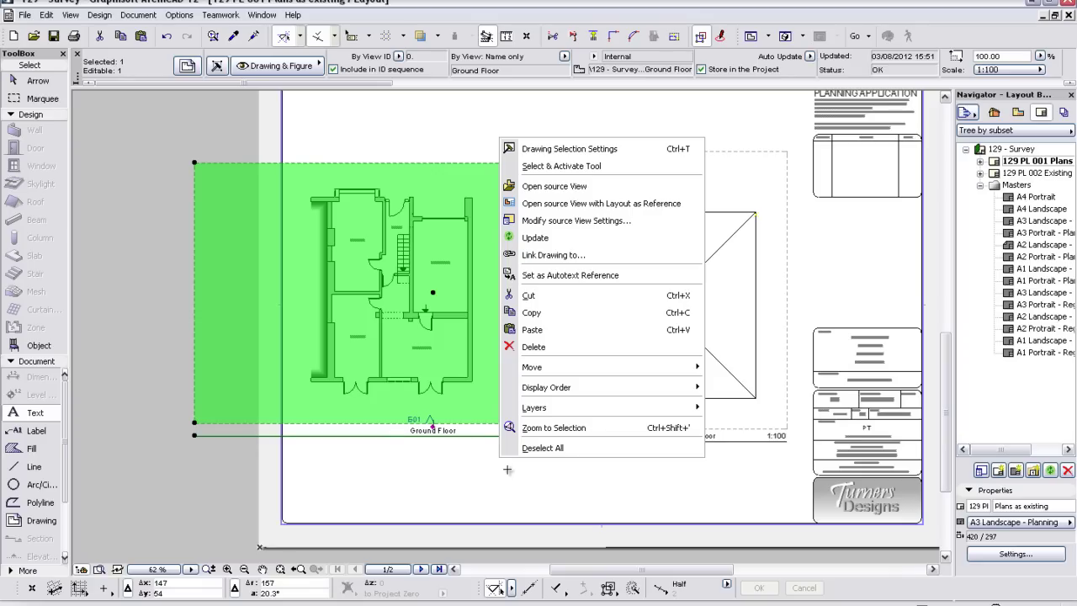
- Set the Ground Floor drawing title to Linear Drawing Title 12 with Drawing ID and Marker off
key("ctrl+t")
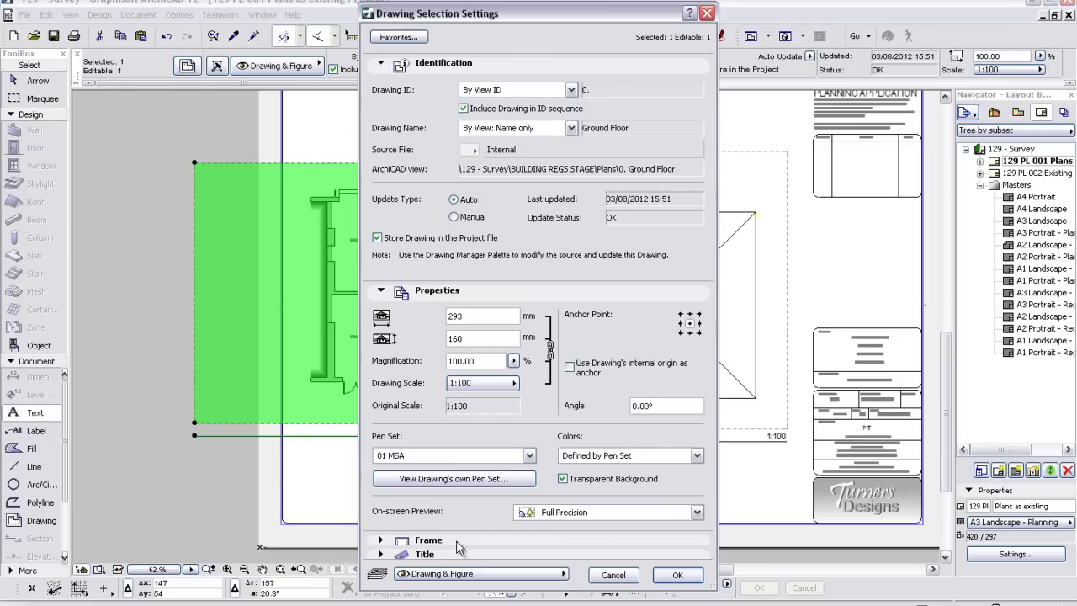
left_click_drag(459, 591, 457, 564)
left_click(460, 323)
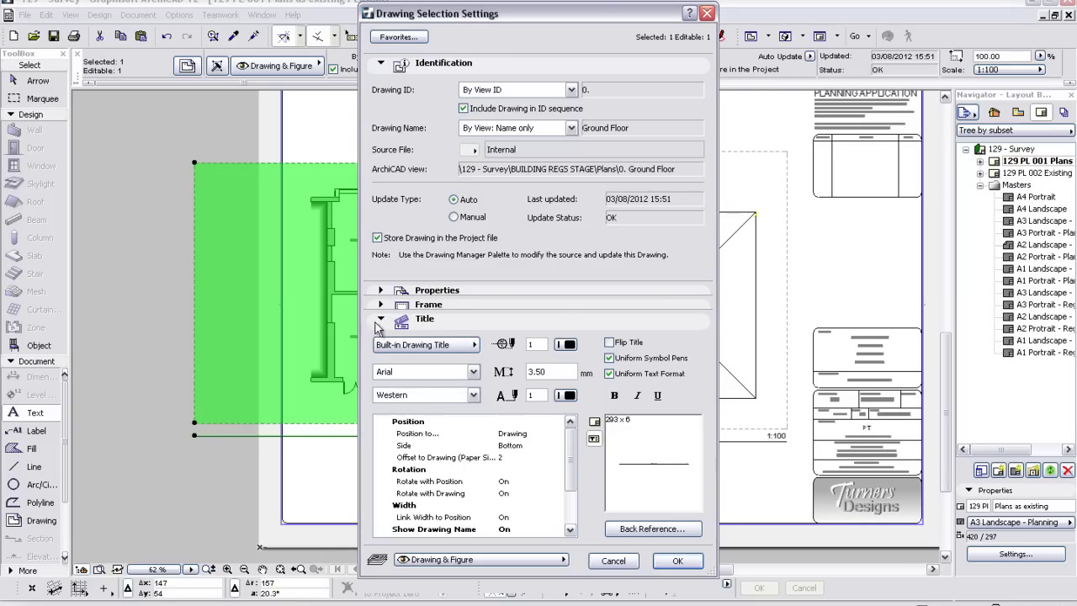
left_click(451, 347)
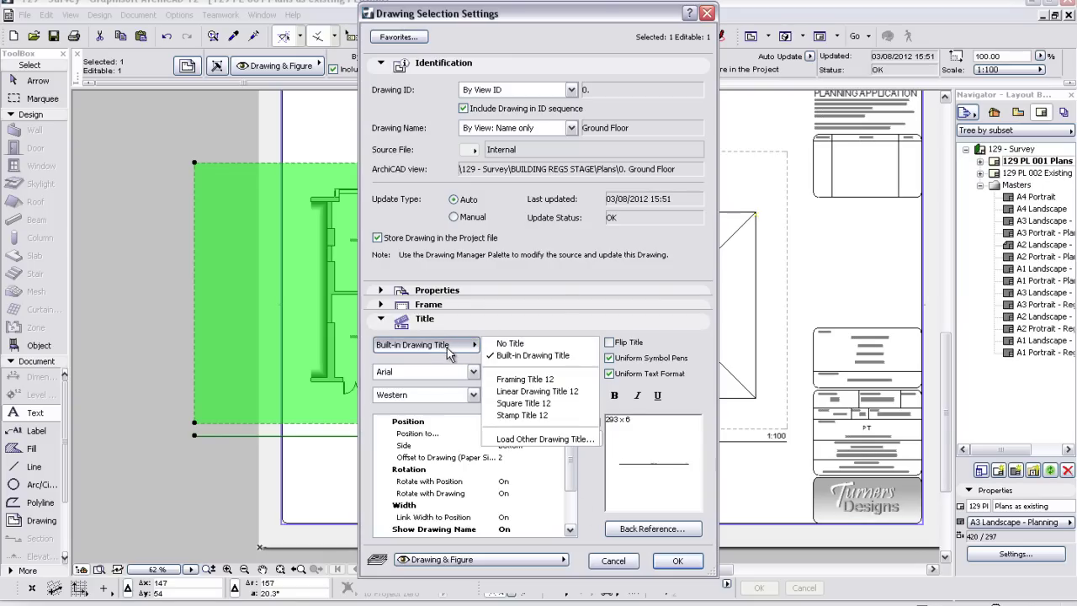
left_click(514, 393)
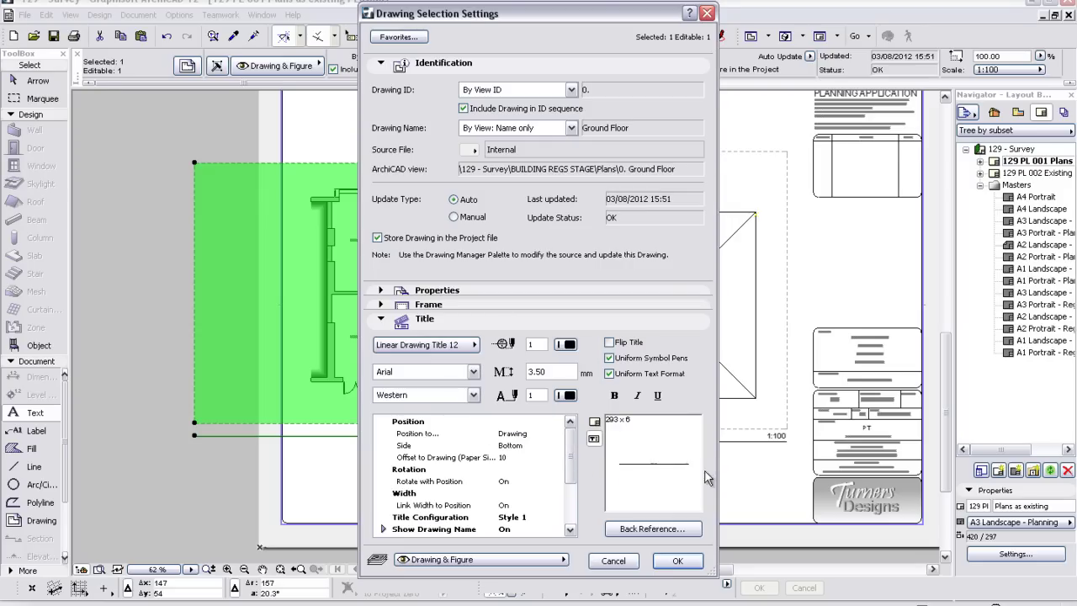
left_click_drag(573, 463, 574, 494)
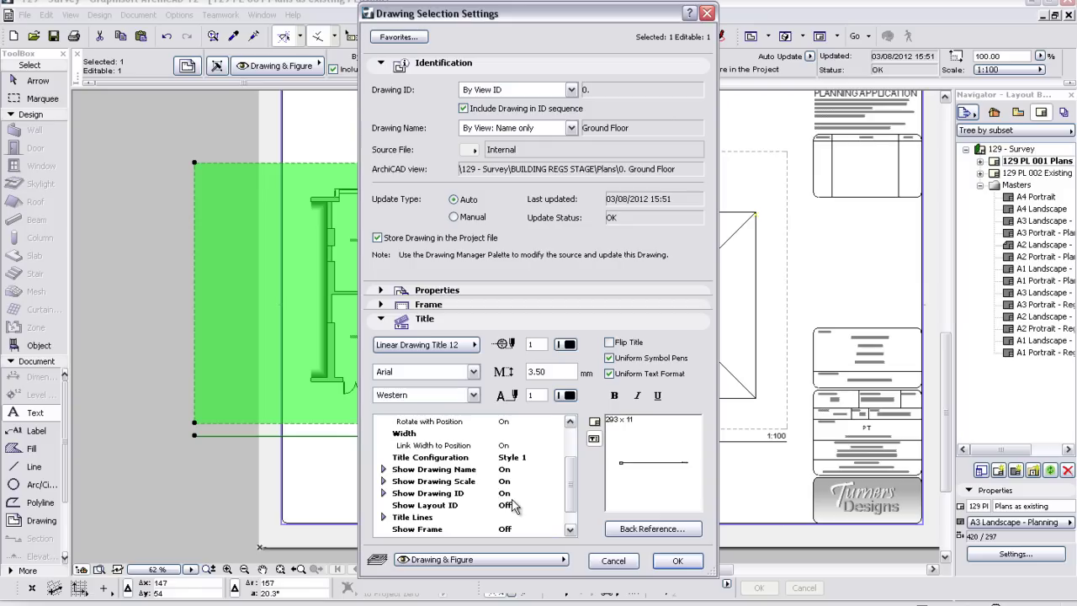
left_click(545, 496)
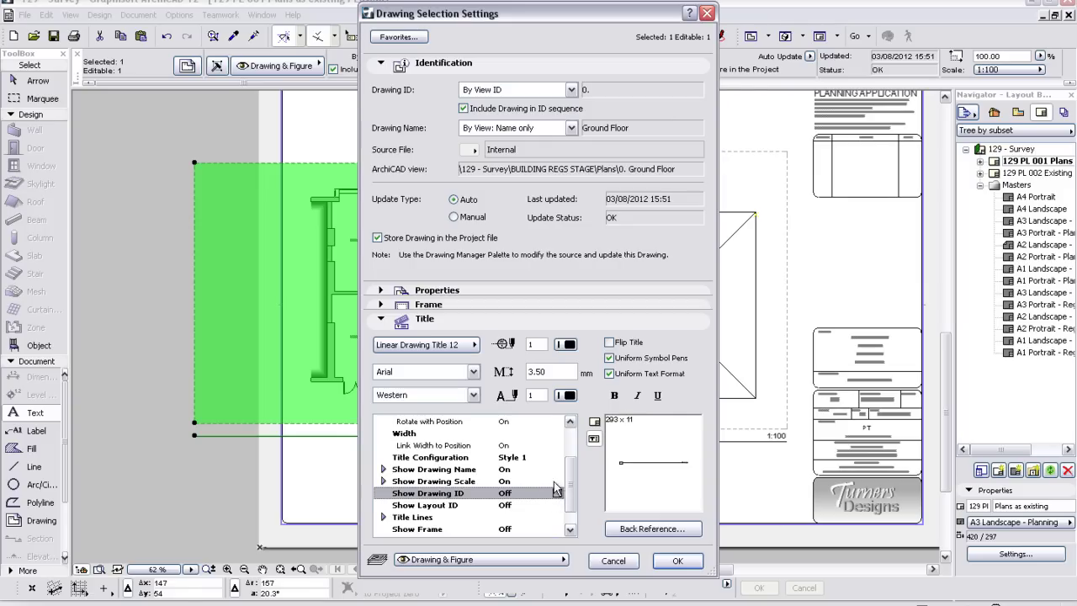
left_click_drag(570, 486, 571, 506)
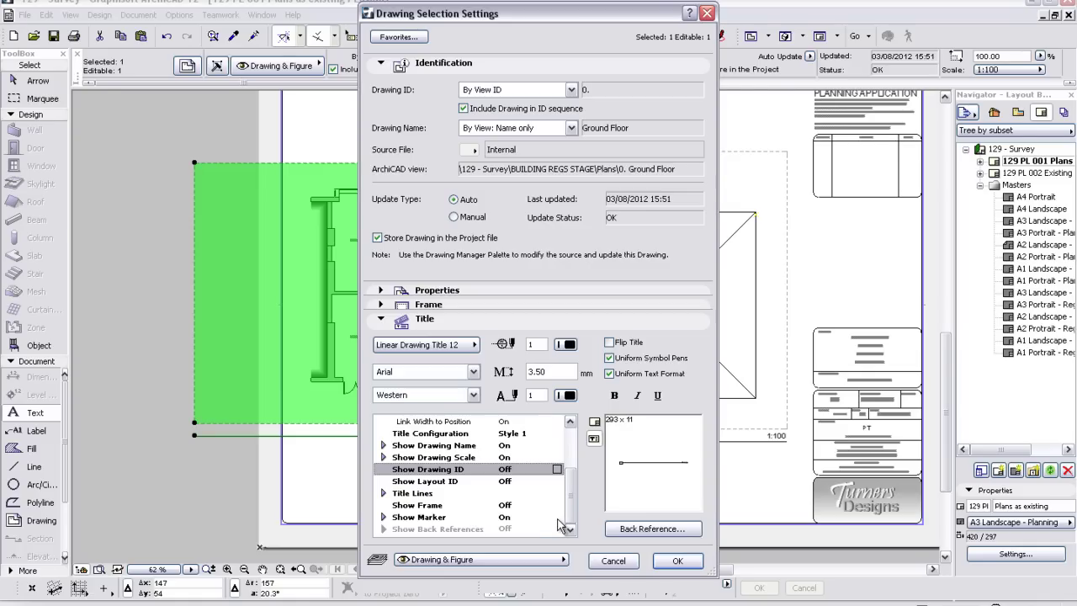
left_click(557, 517)
left_click(558, 516)
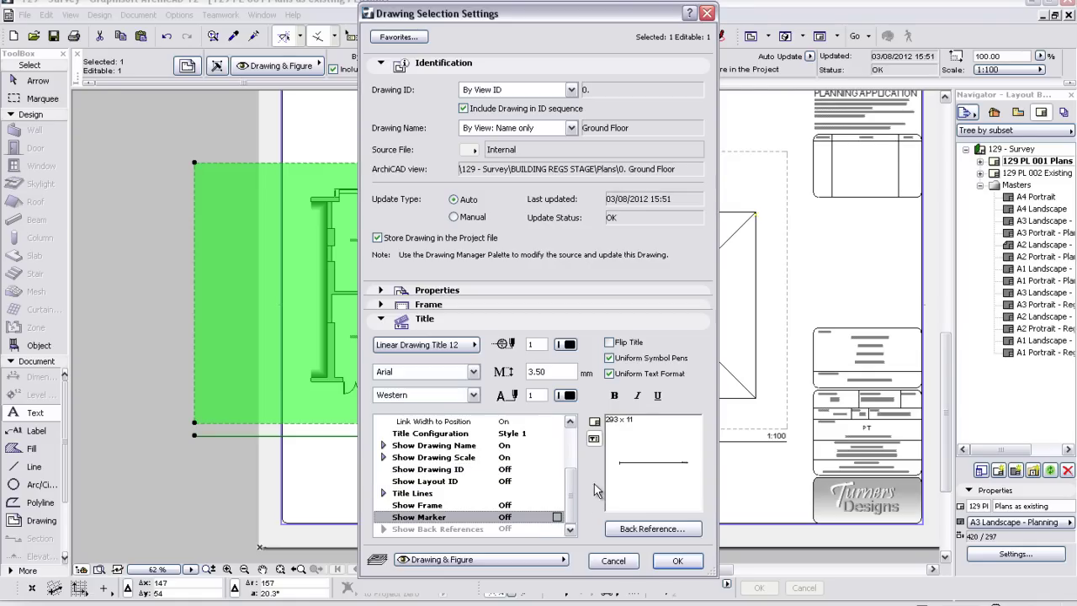
left_click(678, 560)
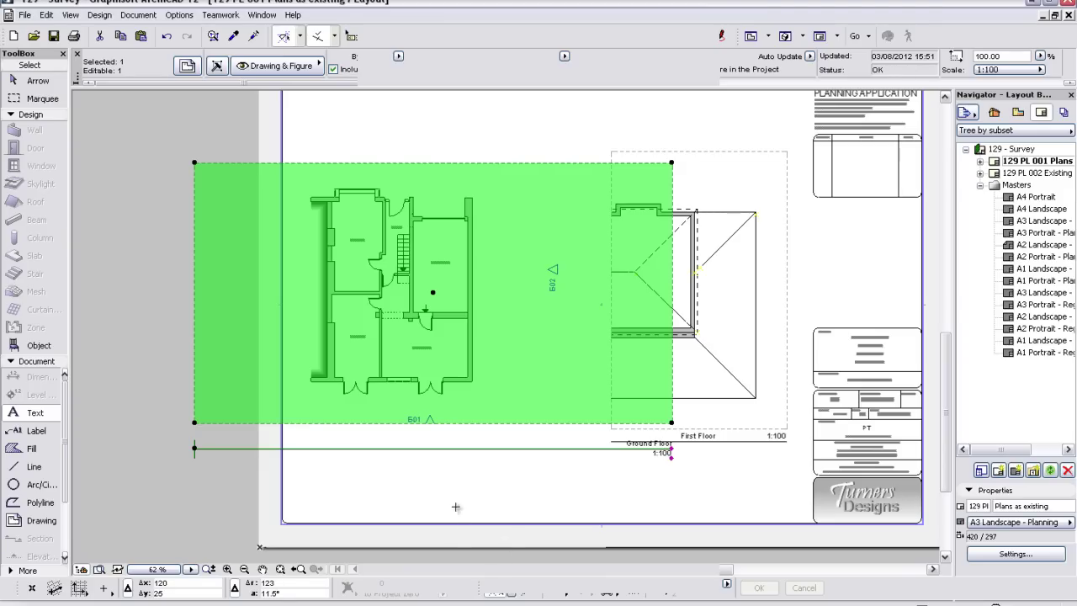
key("Escape")
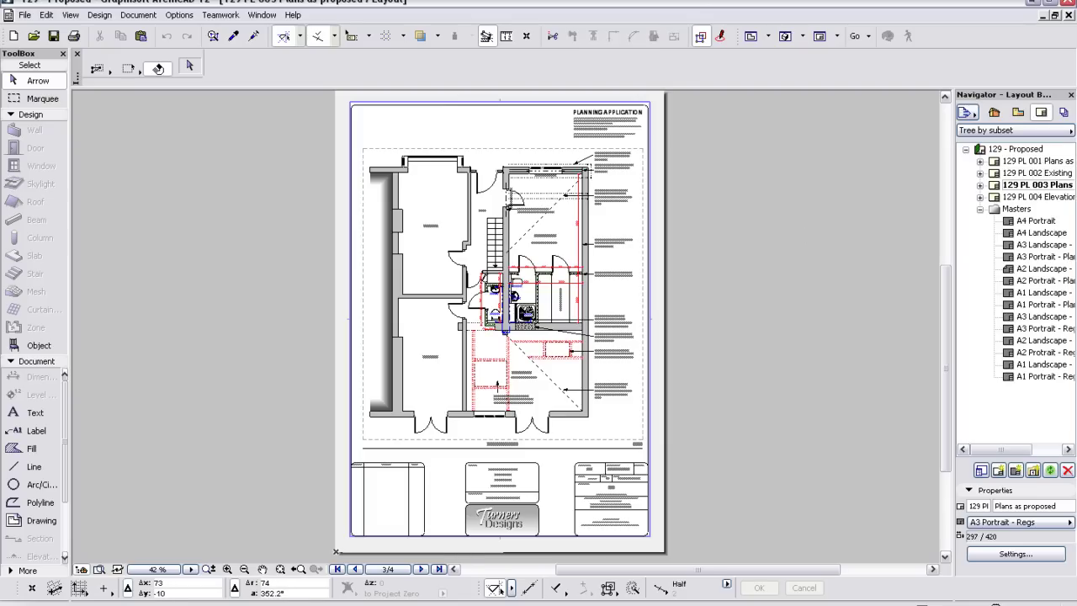
left_click(384, 603)
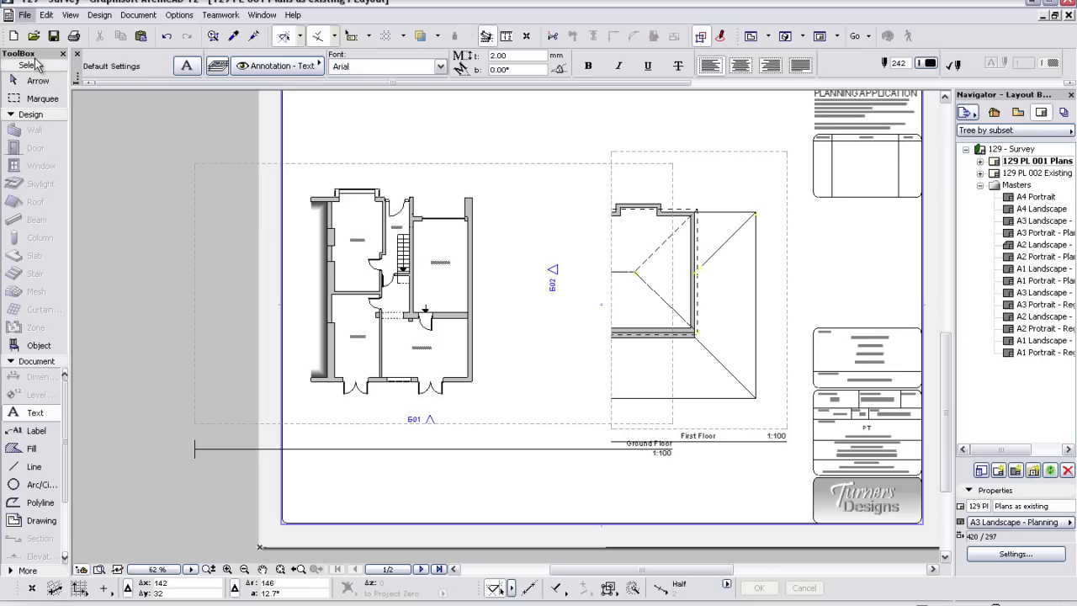
left_click(24, 15)
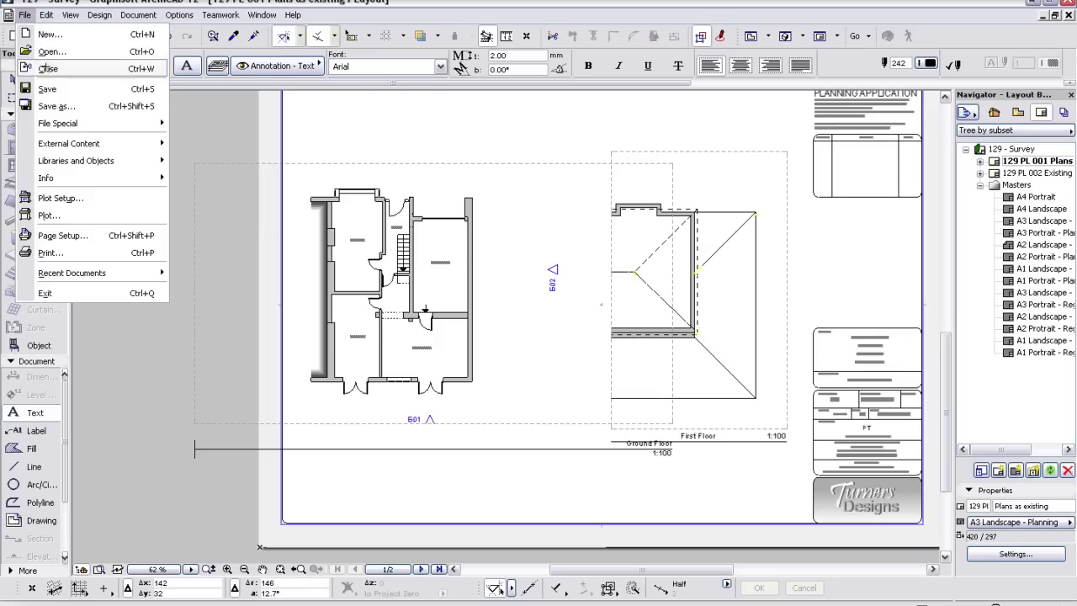
left_click(56, 107)
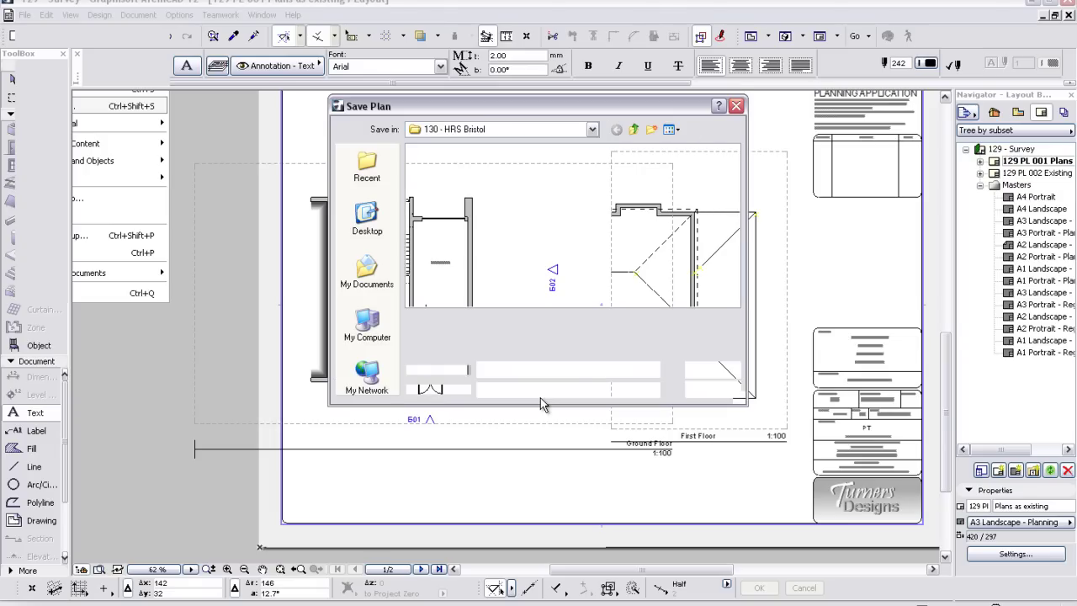
left_click(633, 129)
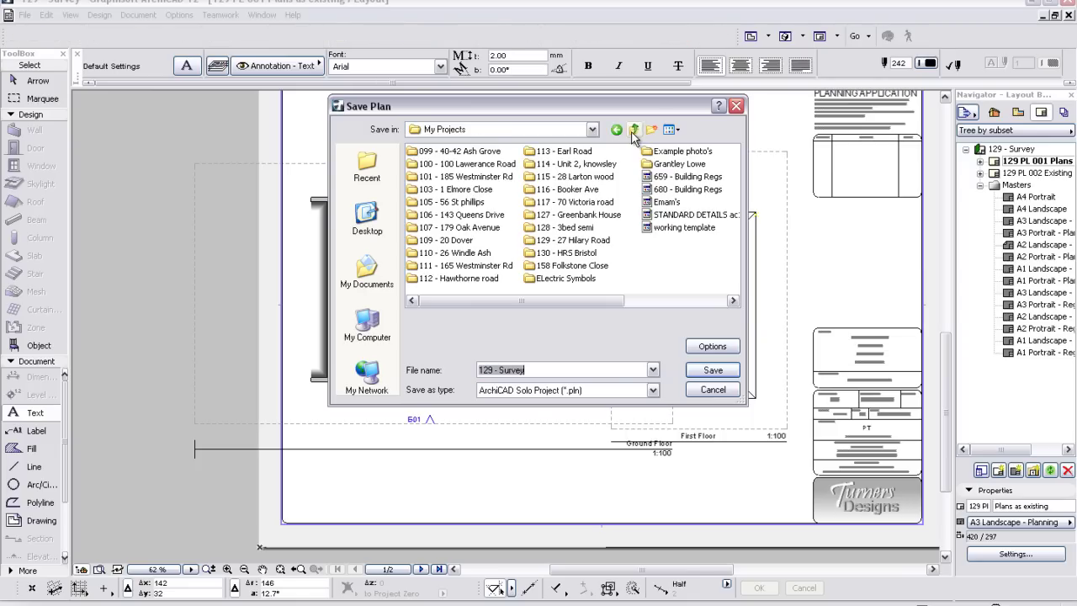
double_click(570, 241)
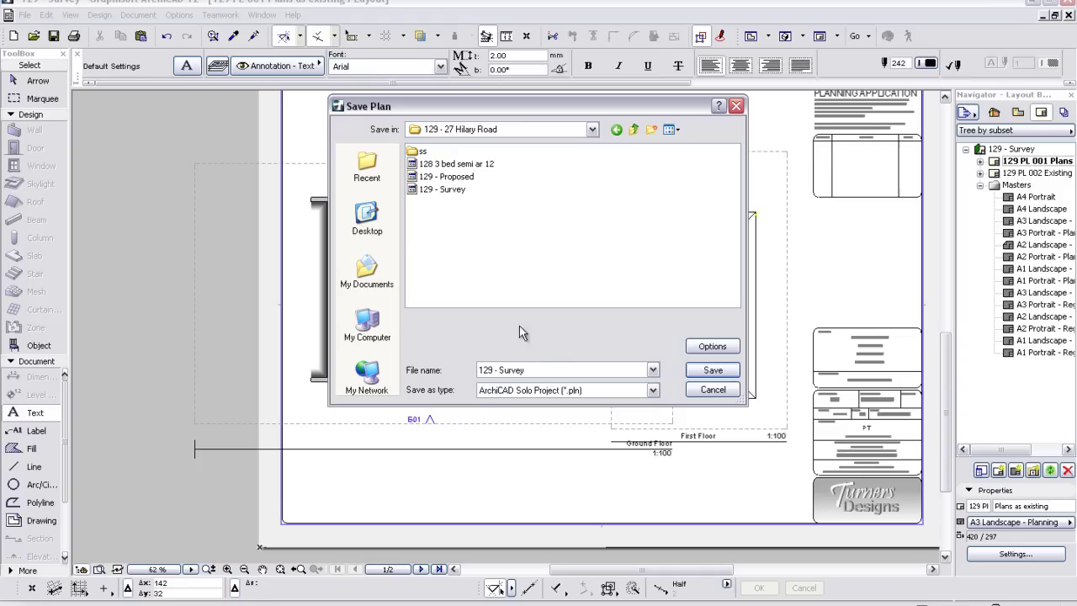
left_click(534, 371)
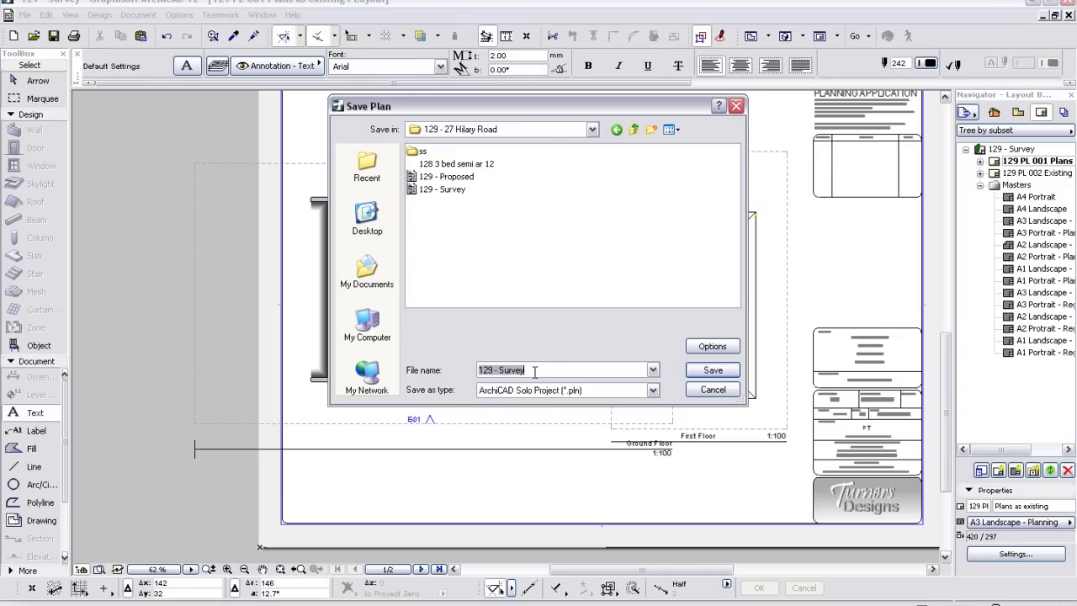
left_click(534, 371)
type("d ")
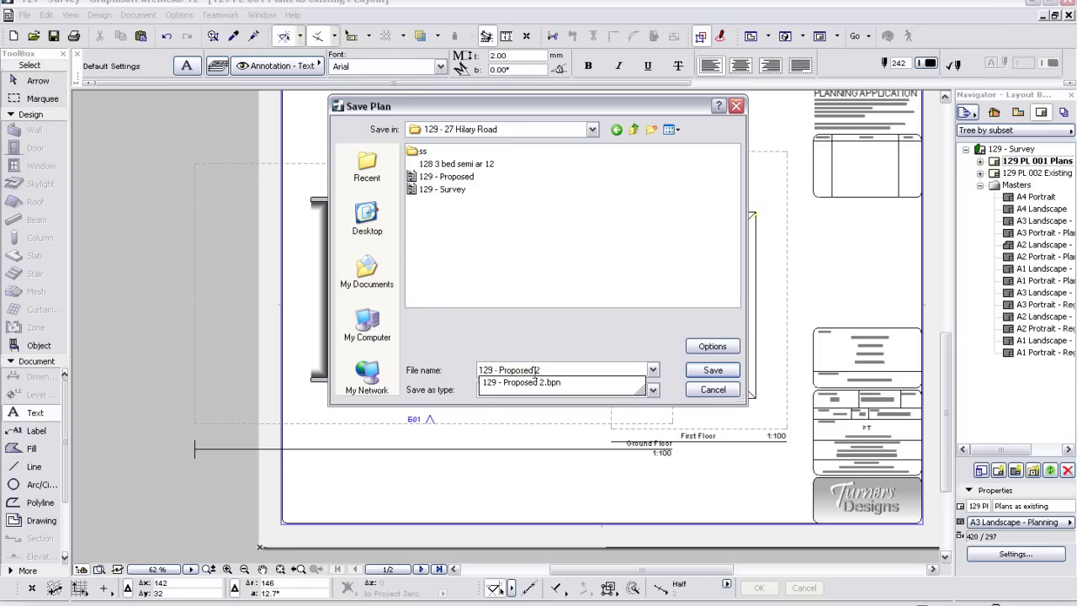
type("2")
left_click(713, 370)
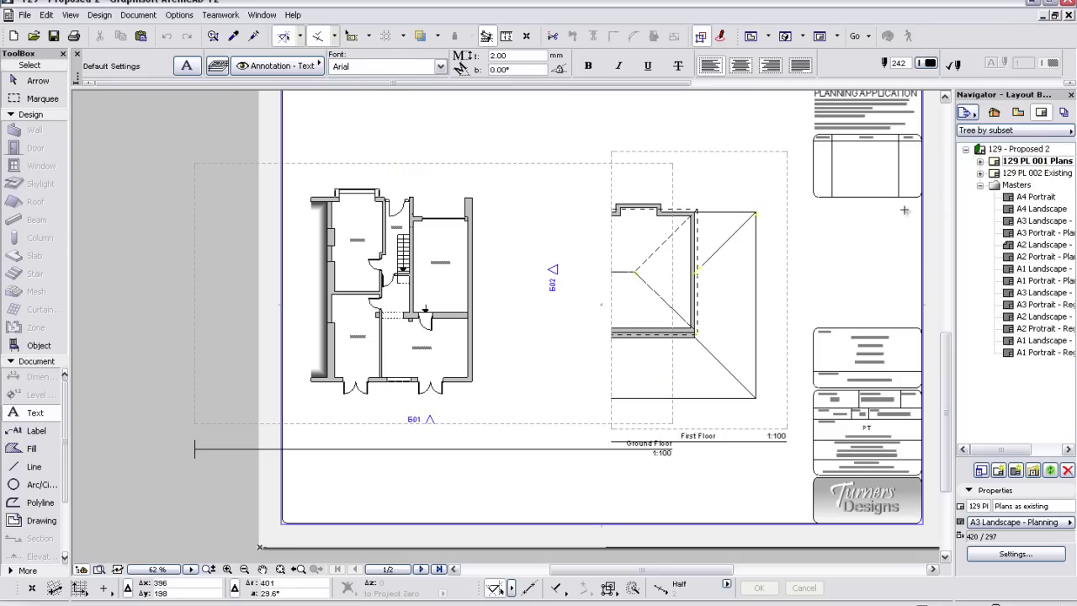
- Create a 'Proposed plans' layout based on the A3 Landscape - Planning master
right_click(1022, 173)
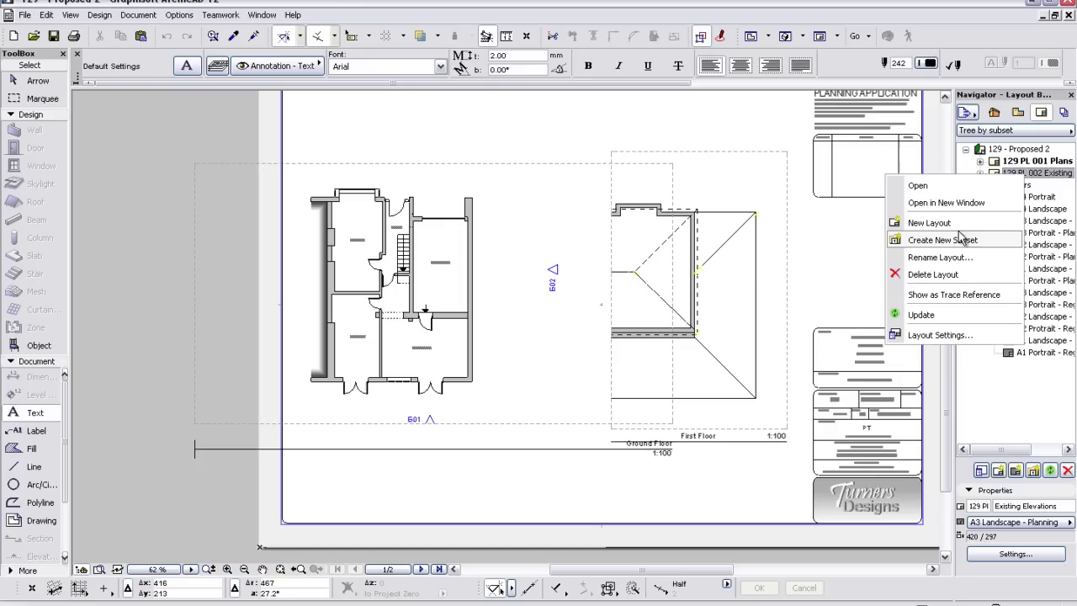
left_click(959, 224)
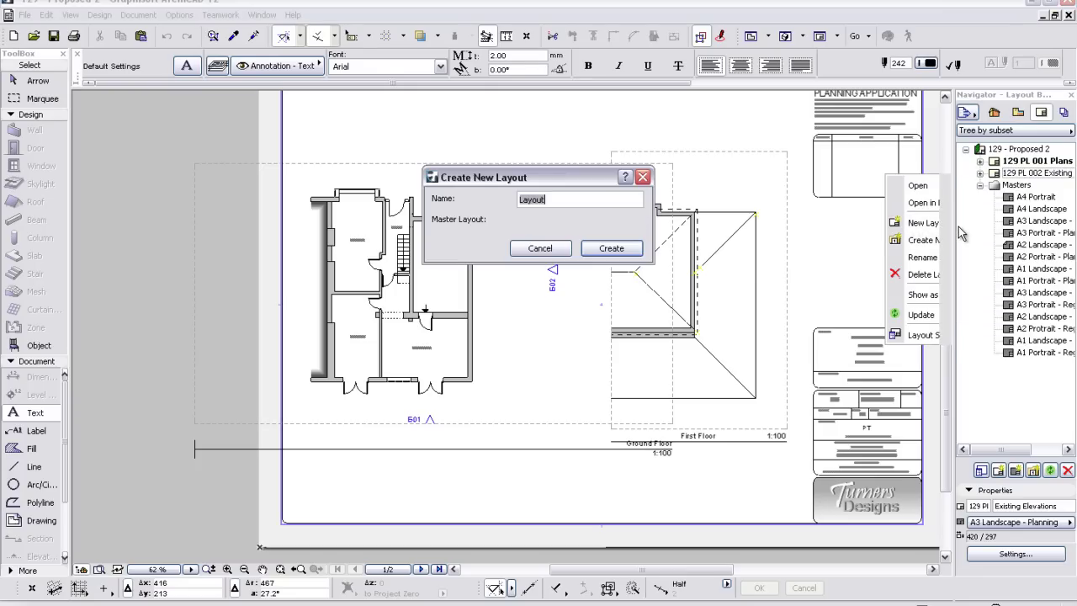
left_click(577, 225)
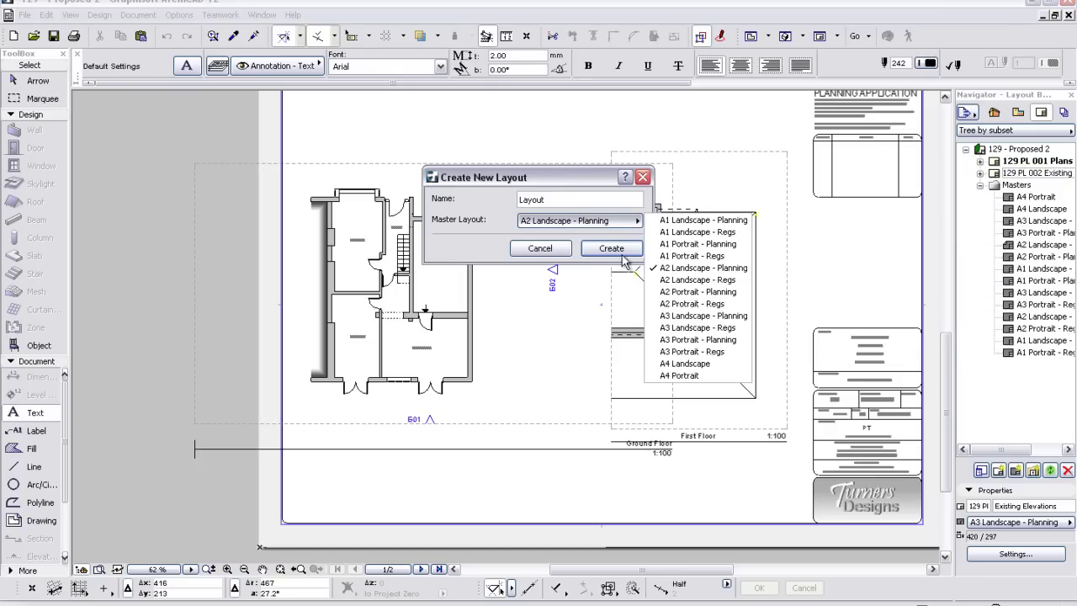
left_click(675, 318)
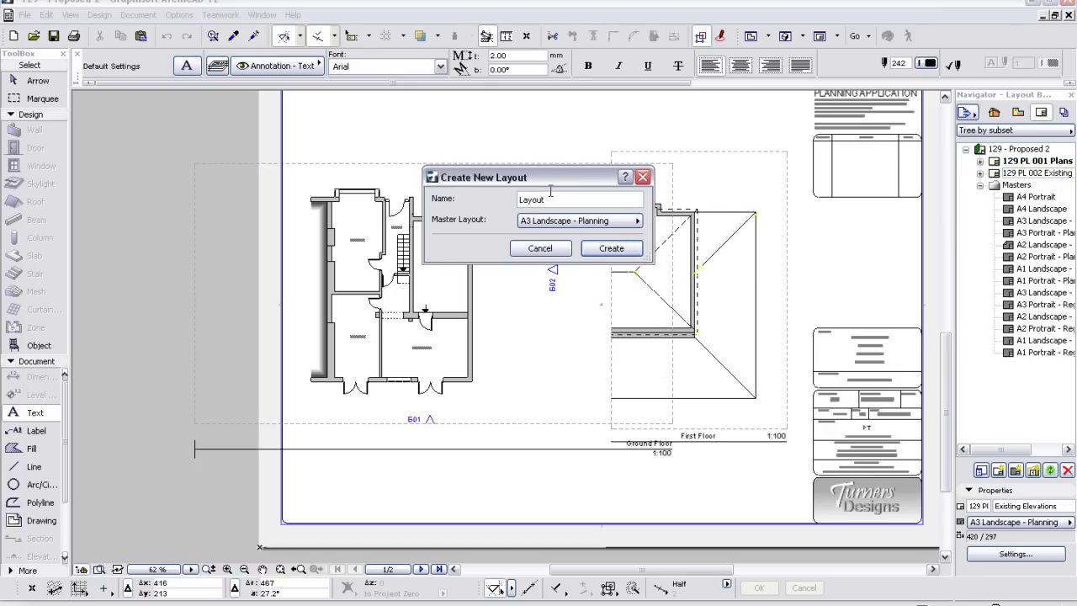
type("Proposed plans")
left_click(612, 248)
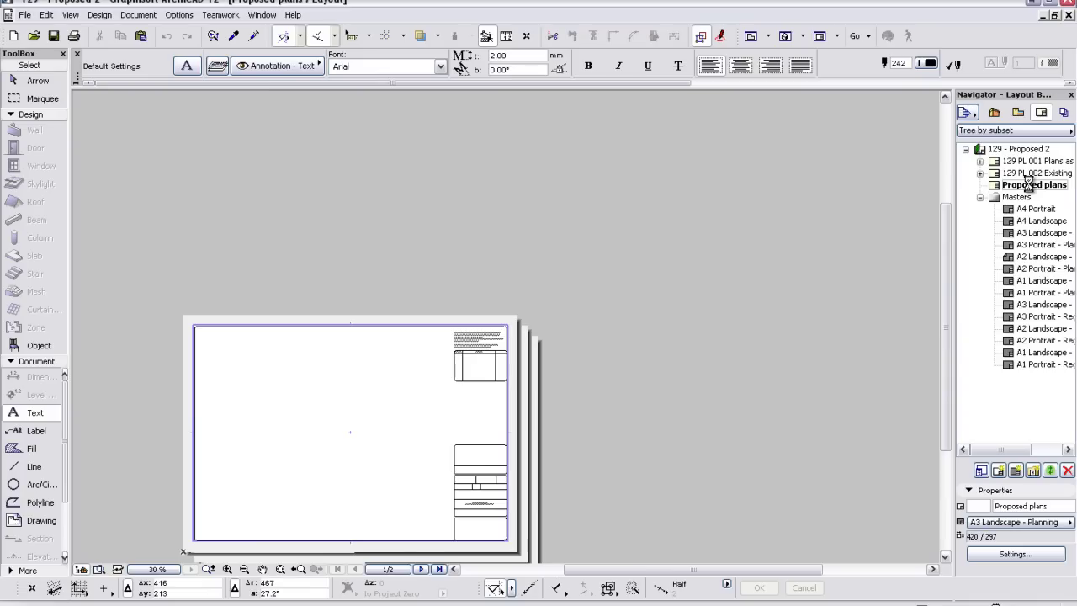
- Create a 'Proposed Elevations' layout based on the A3 Landscape - Planning master
right_click(1031, 191)
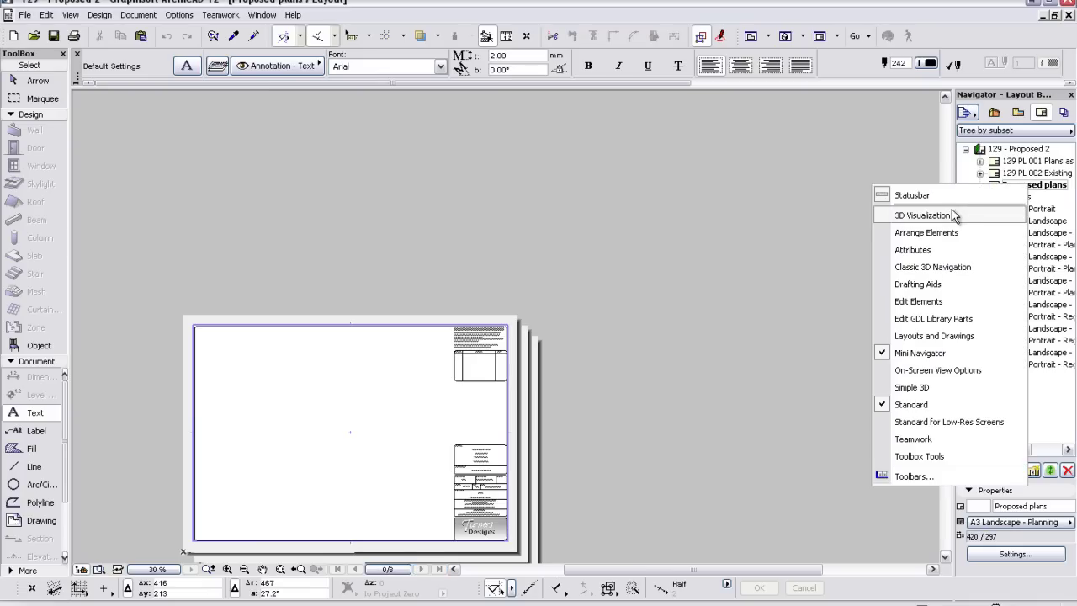
left_click(879, 196)
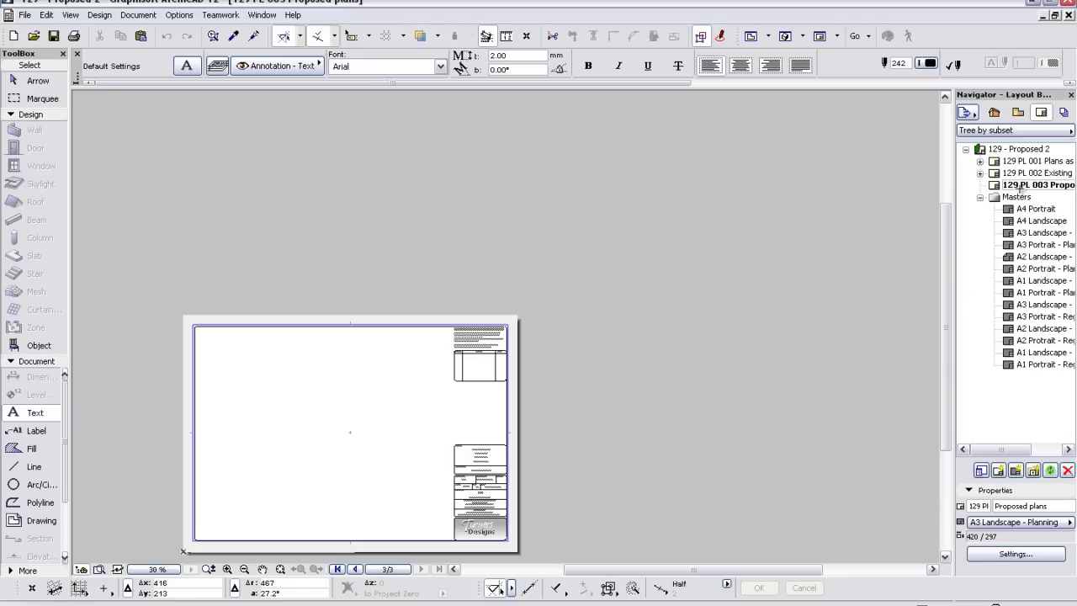
right_click(1027, 195)
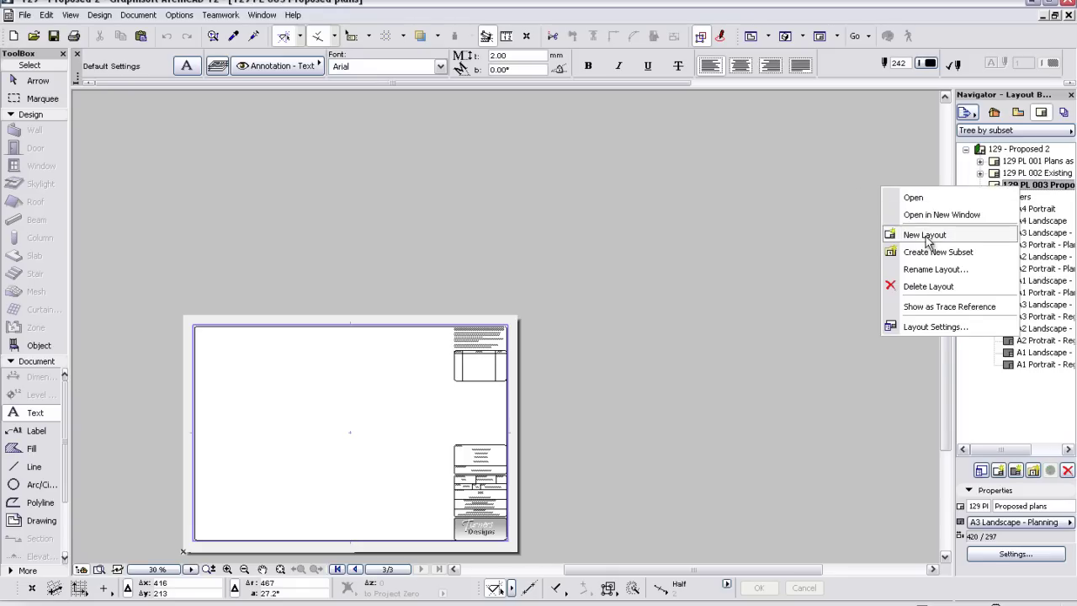
key("n")
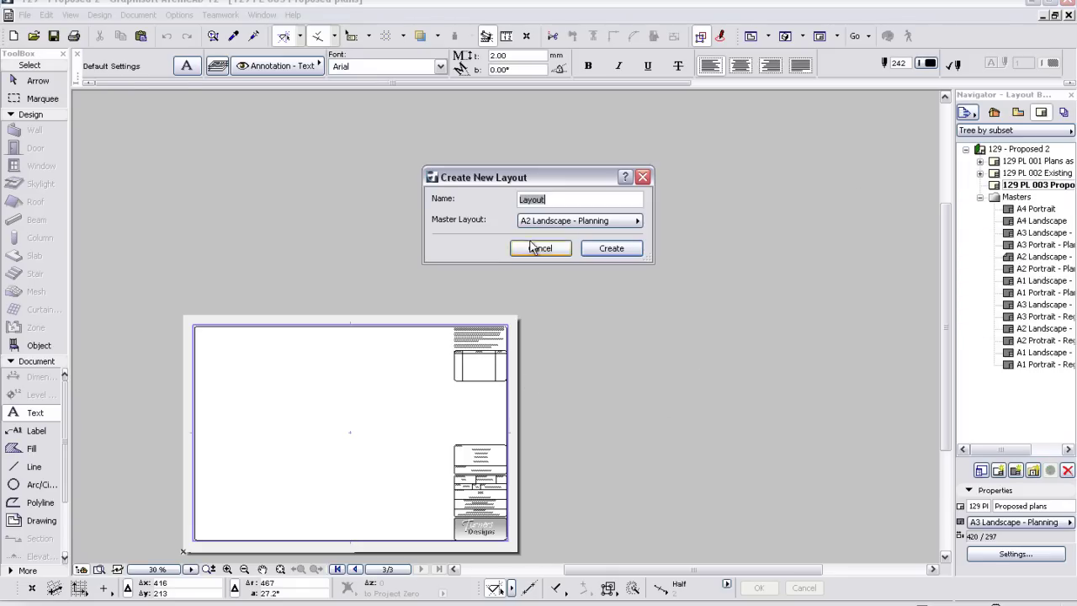
left_click(587, 222)
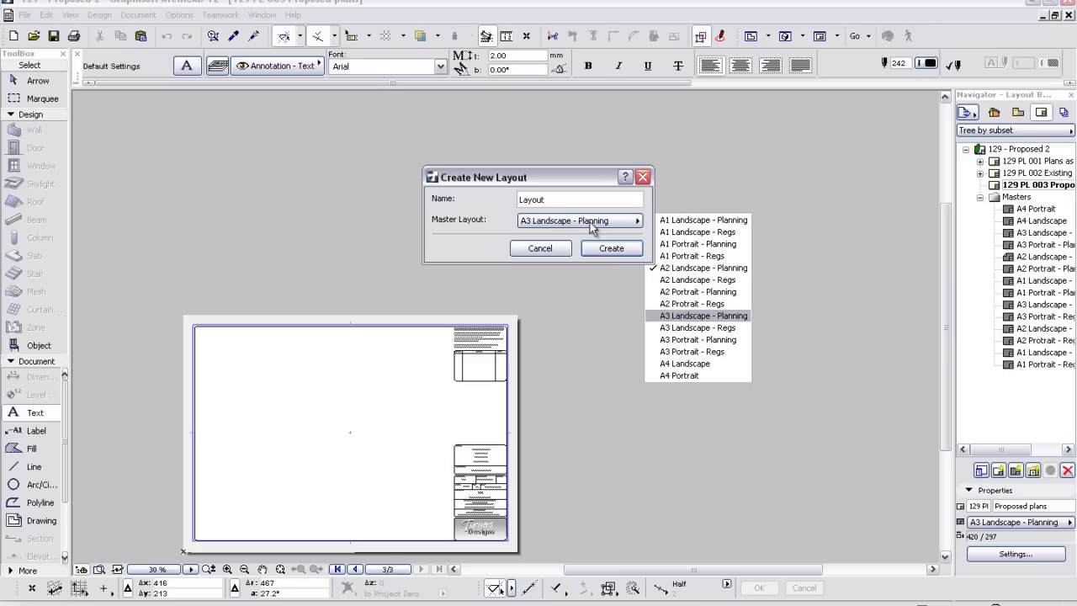
left_click(682, 316)
left_click_drag(567, 203, 512, 203)
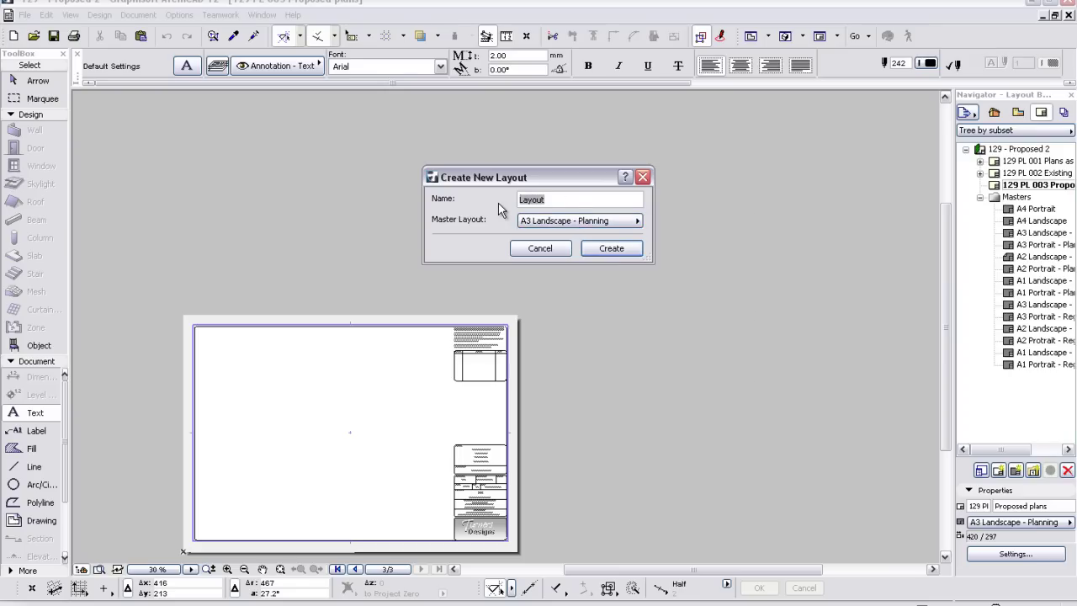
type("Proposed Elevations")
left_click(610, 247)
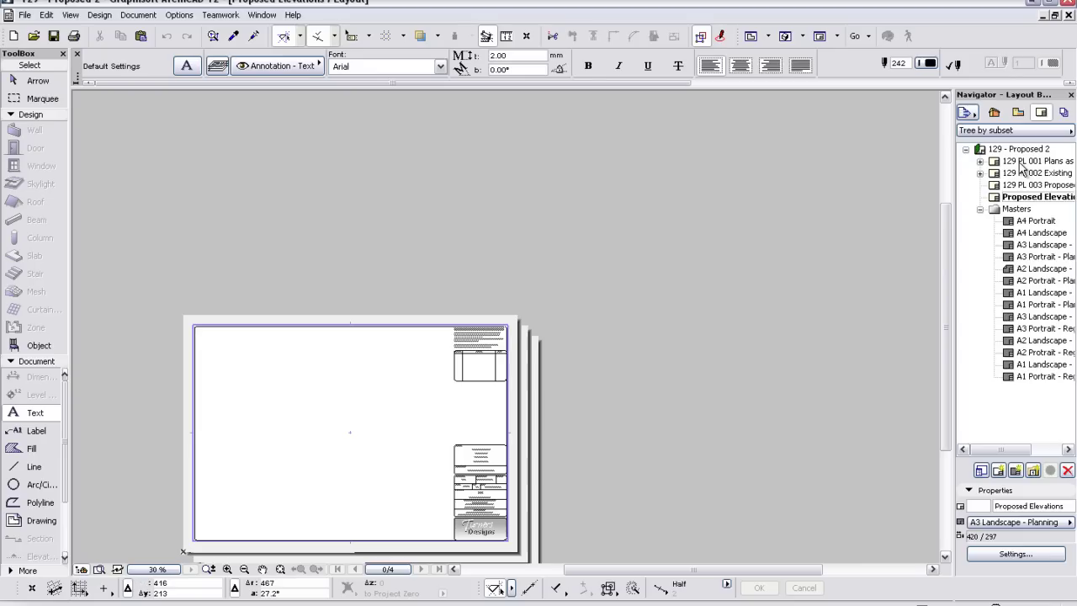
- On the Plans as existing layout, select the placed ground floor drawing, cancelling an accidental resize
left_click(1020, 163)
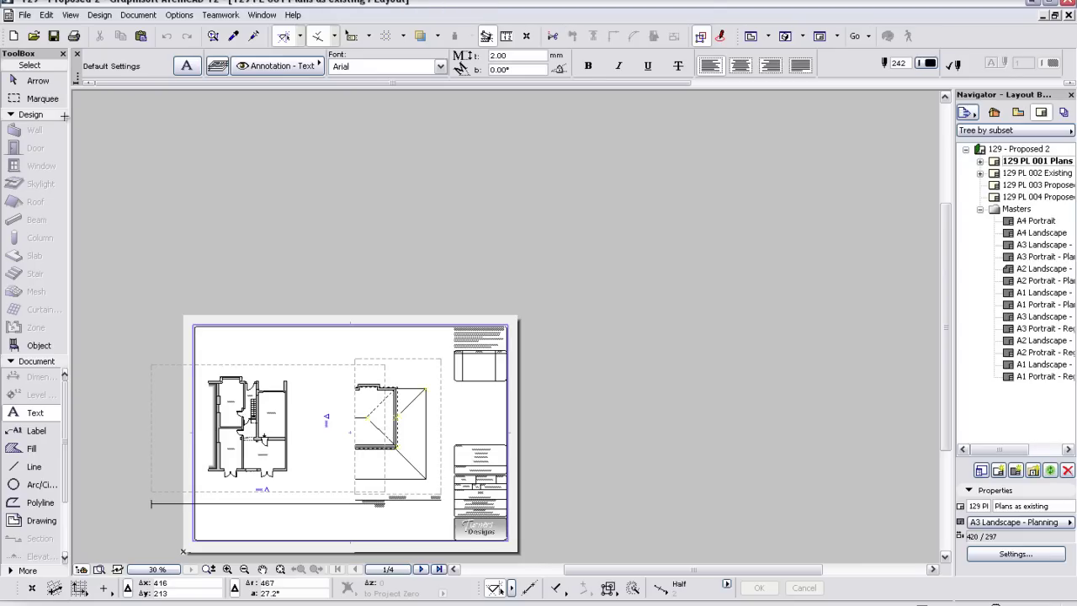
left_click(37, 82)
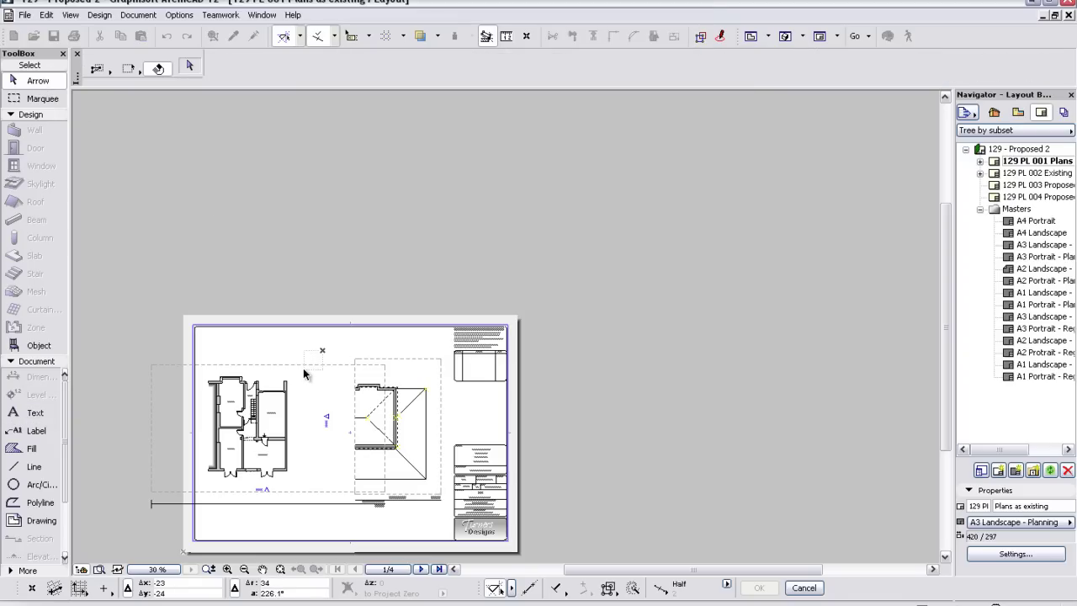
left_click(306, 375)
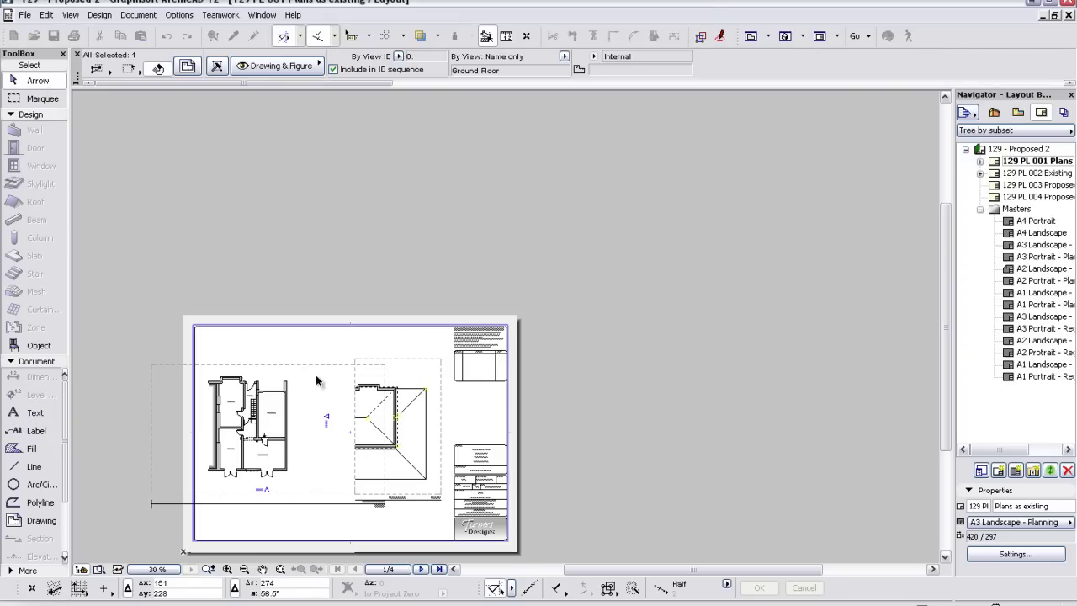
left_click(387, 379)
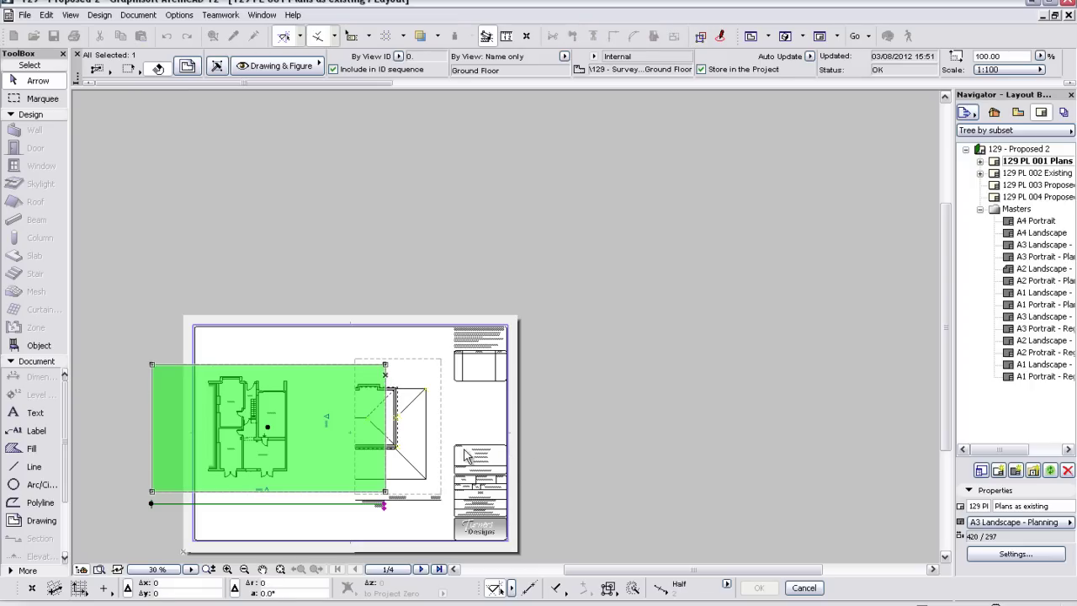
left_click(318, 434)
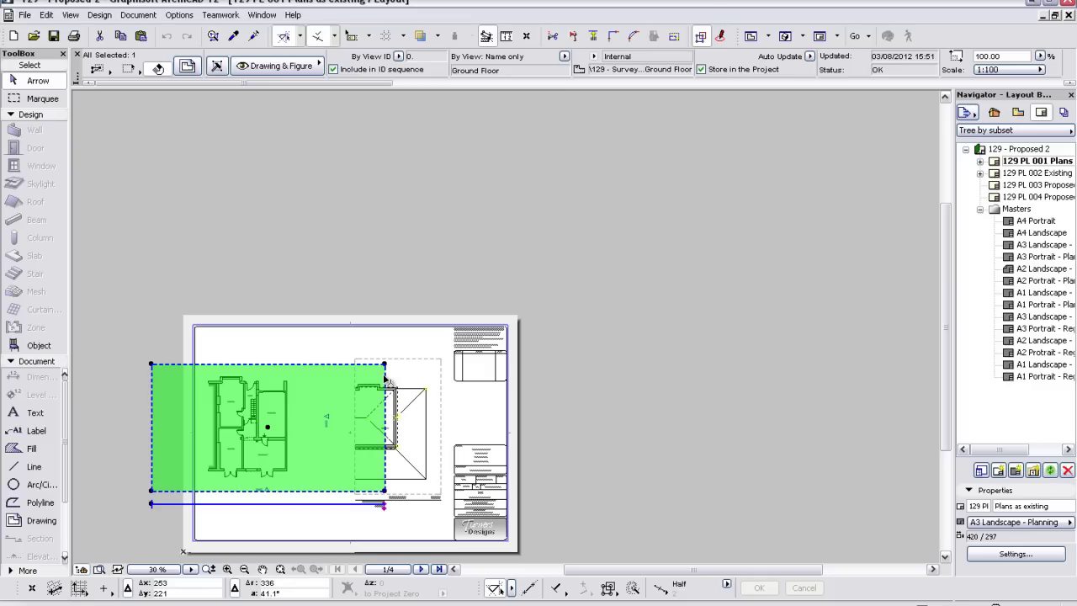
left_click(385, 377)
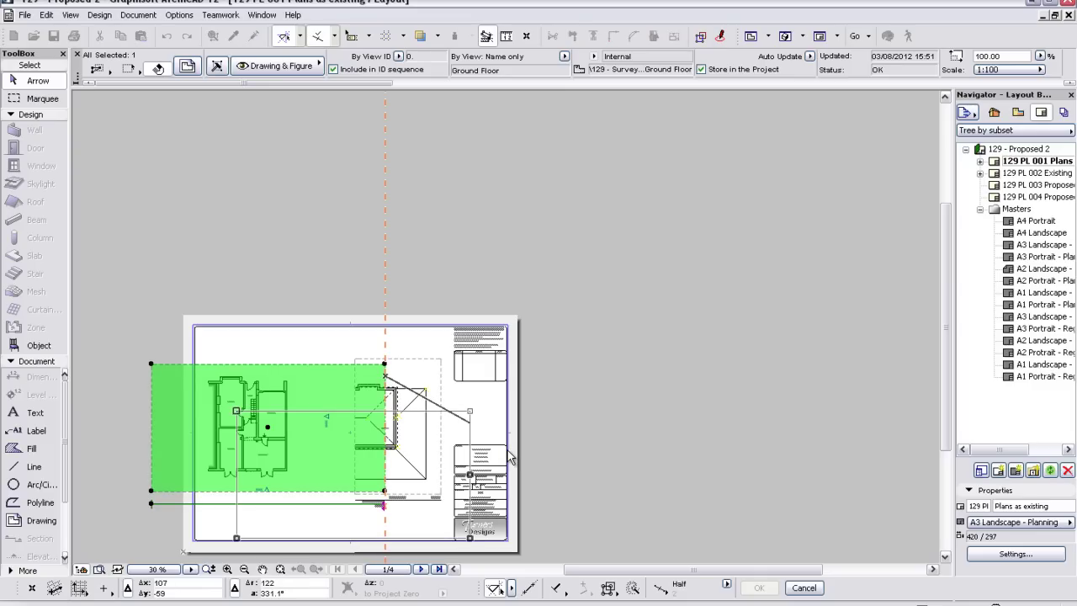
key("Escape")
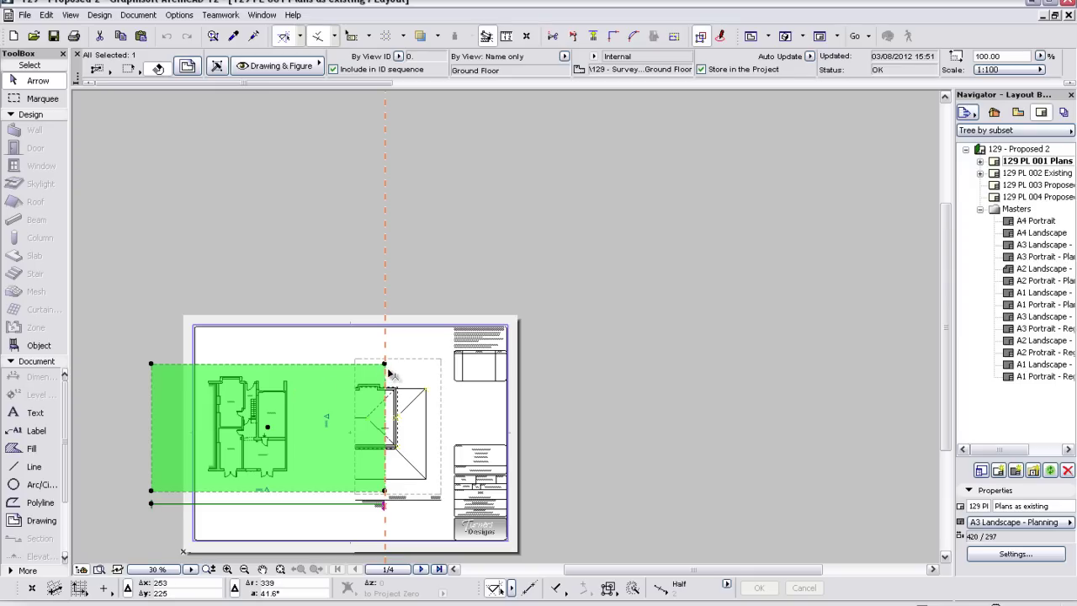
- Select the ground and first floor plan drawings, then open the Proposed plans layout
left_click(376, 347)
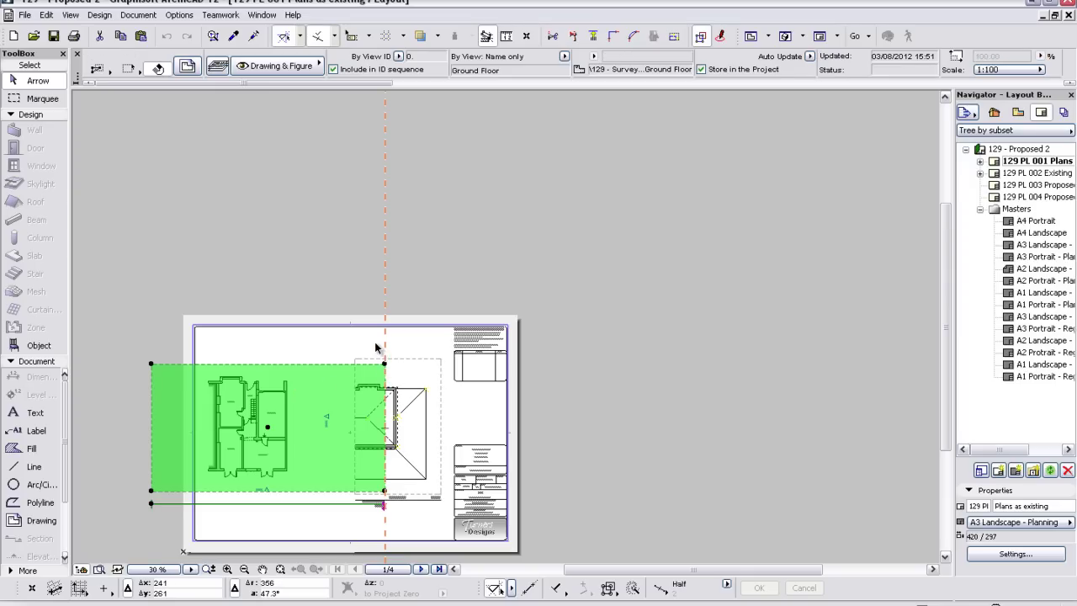
left_click(373, 342)
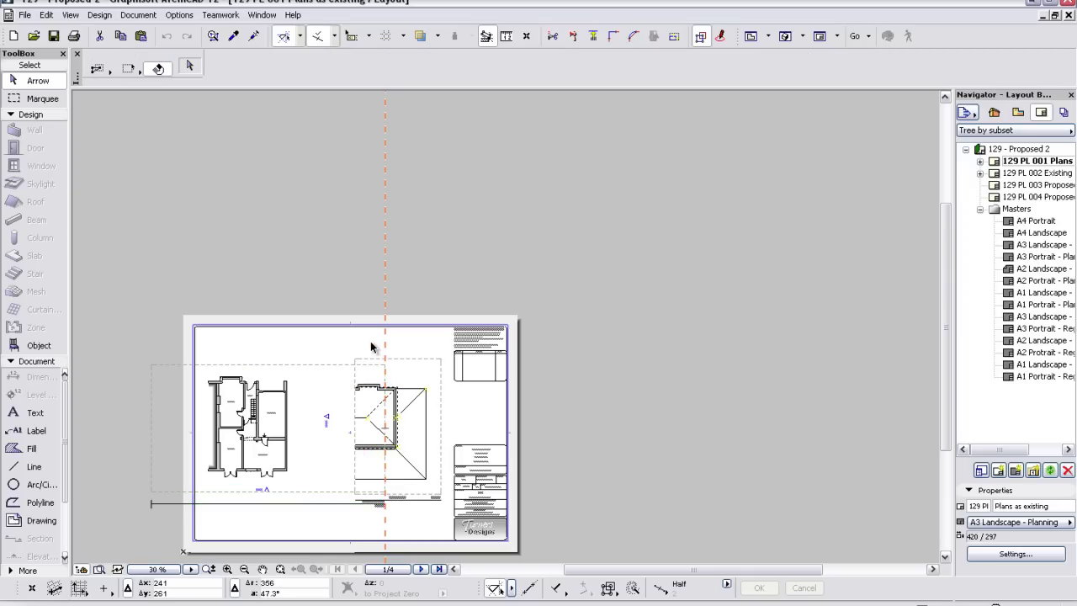
left_click(323, 397)
left_click(322, 398)
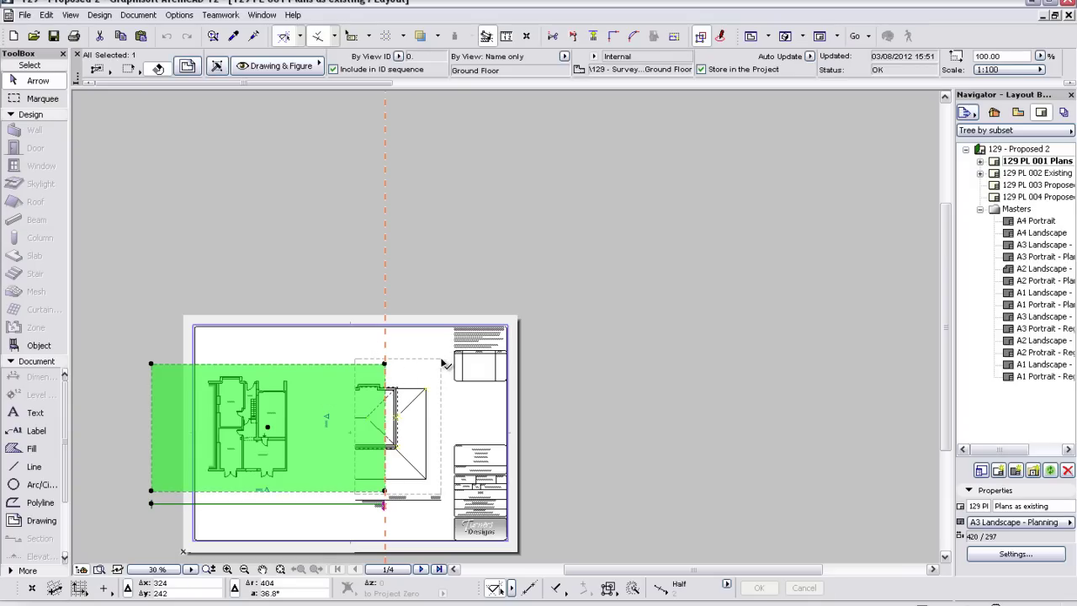
left_click(442, 364, "shift")
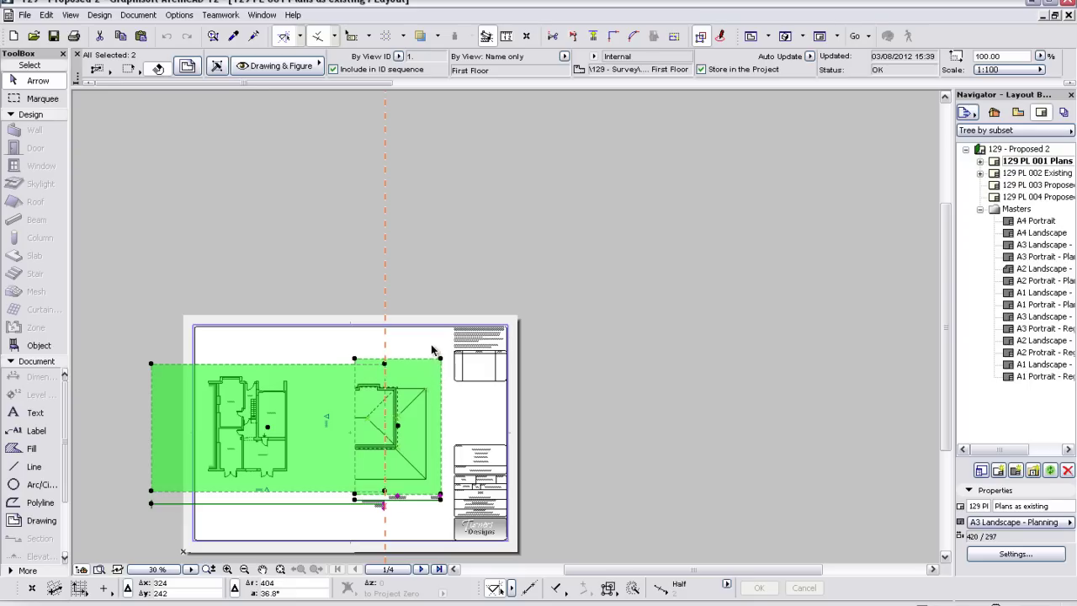
double_click(1054, 187)
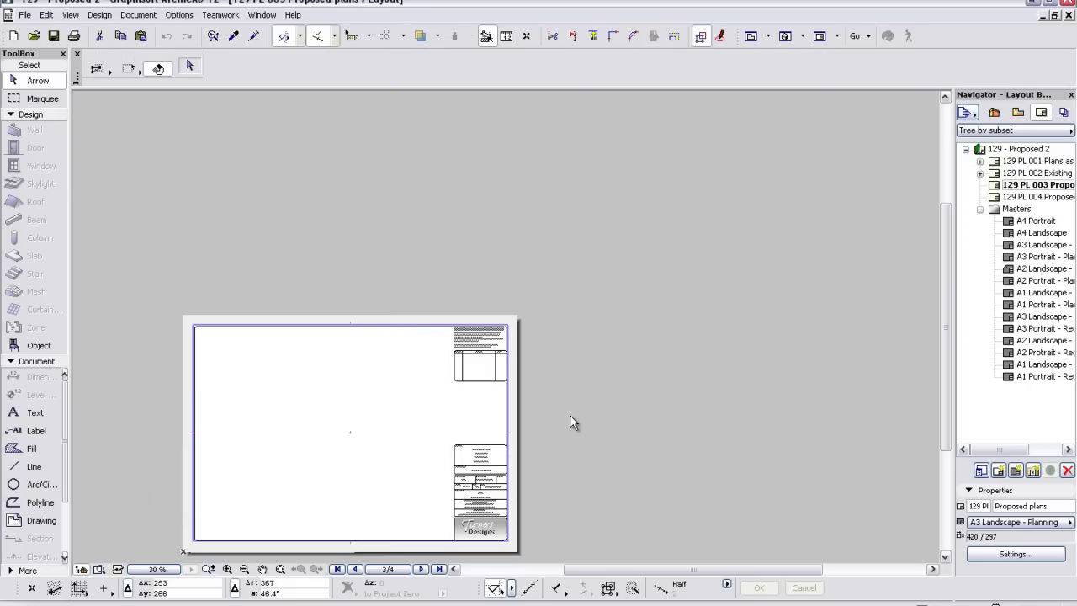
- Paste the plan drawings onto Proposed plans, then copy the three existing elevations onto Proposed Elevations
key("ctrl+v")
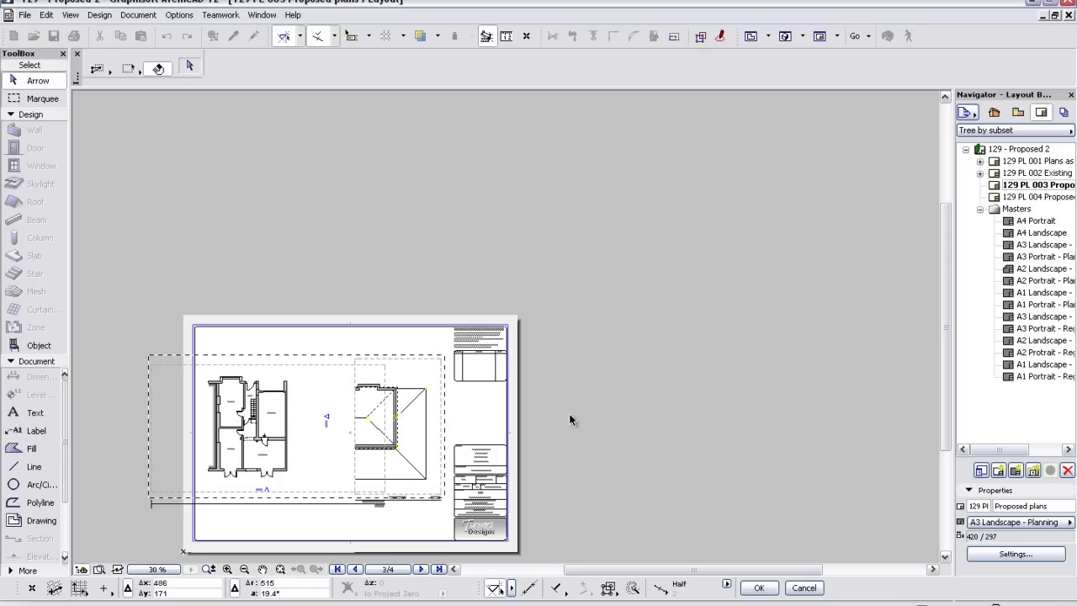
left_click(568, 419)
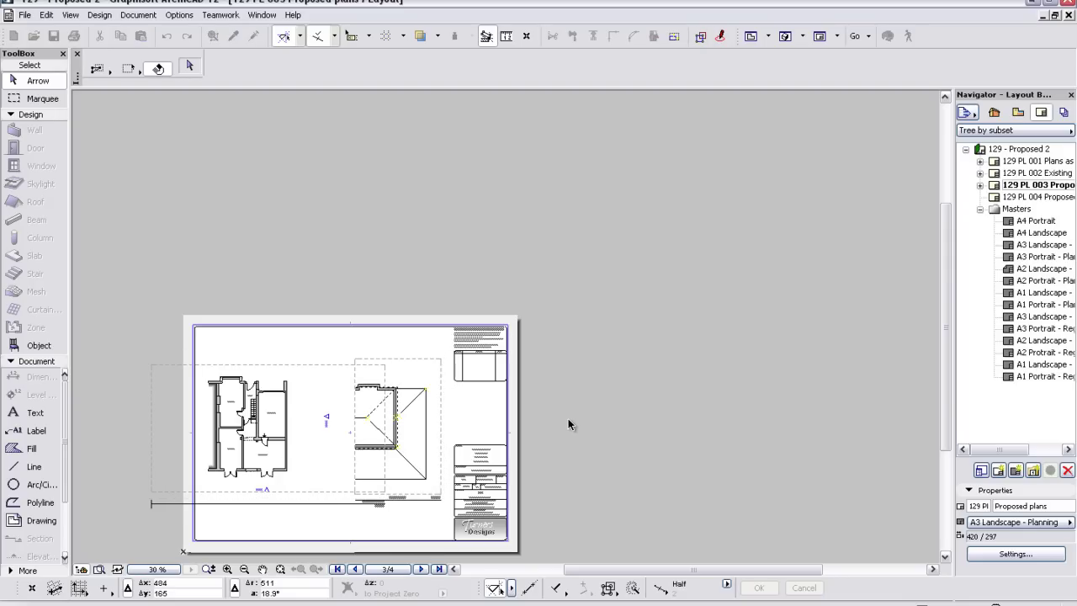
double_click(1028, 172)
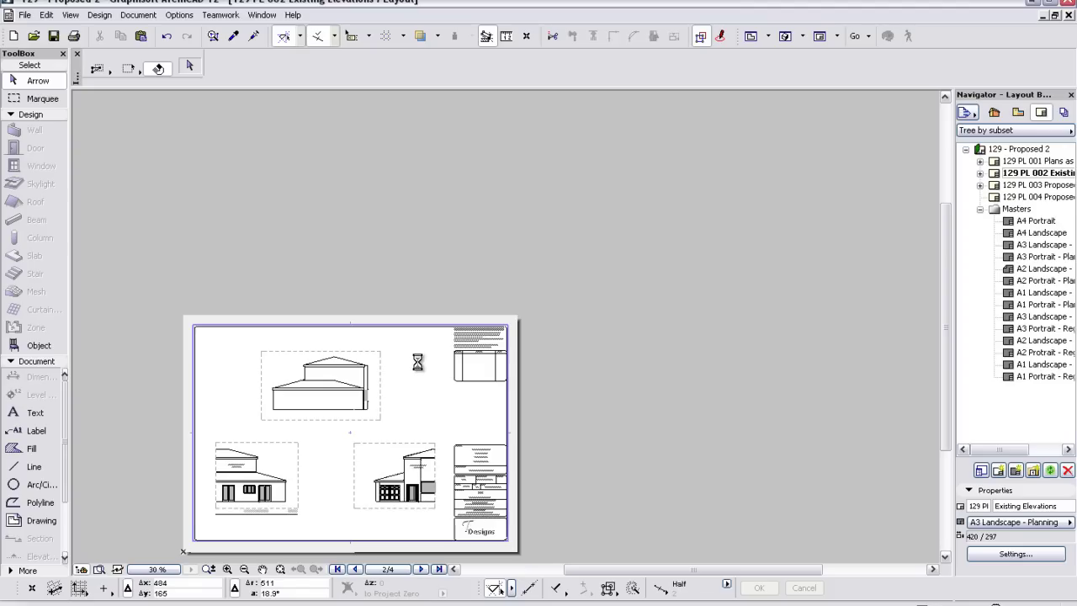
left_click(424, 401)
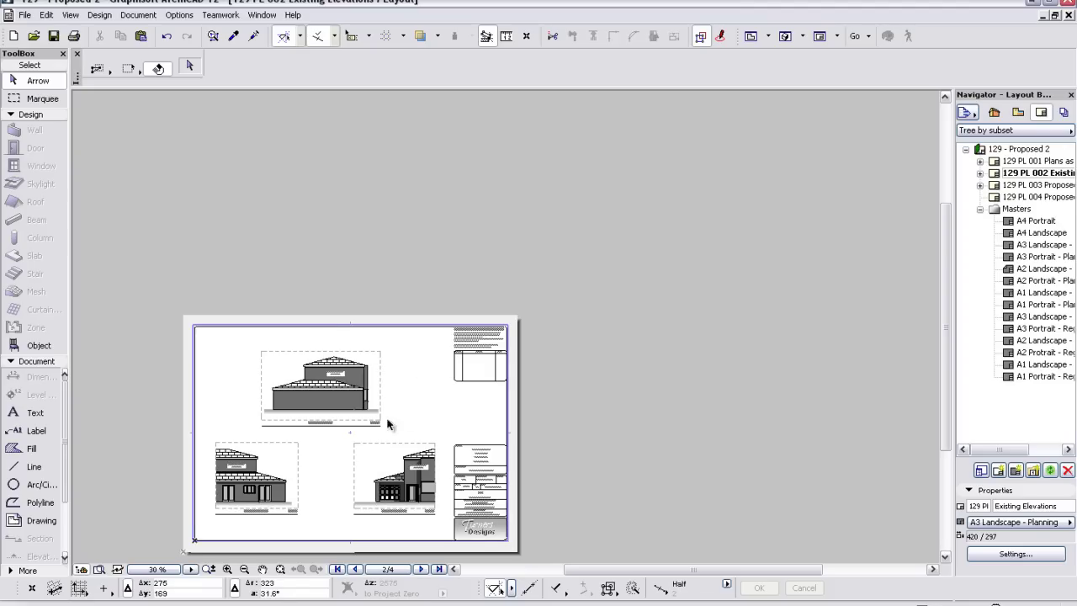
left_click(270, 465)
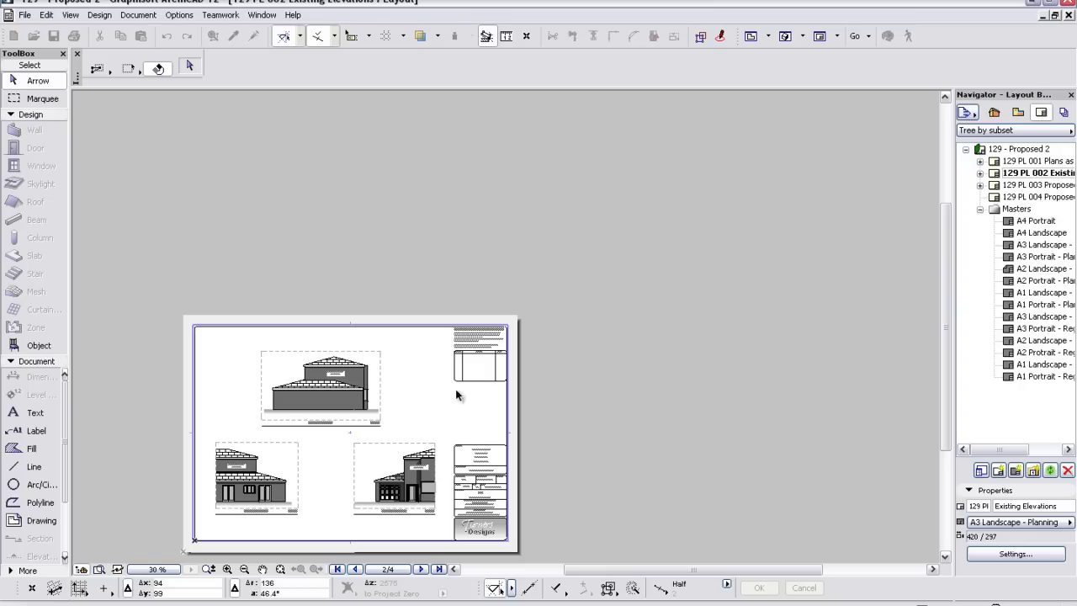
key("ctrl+a")
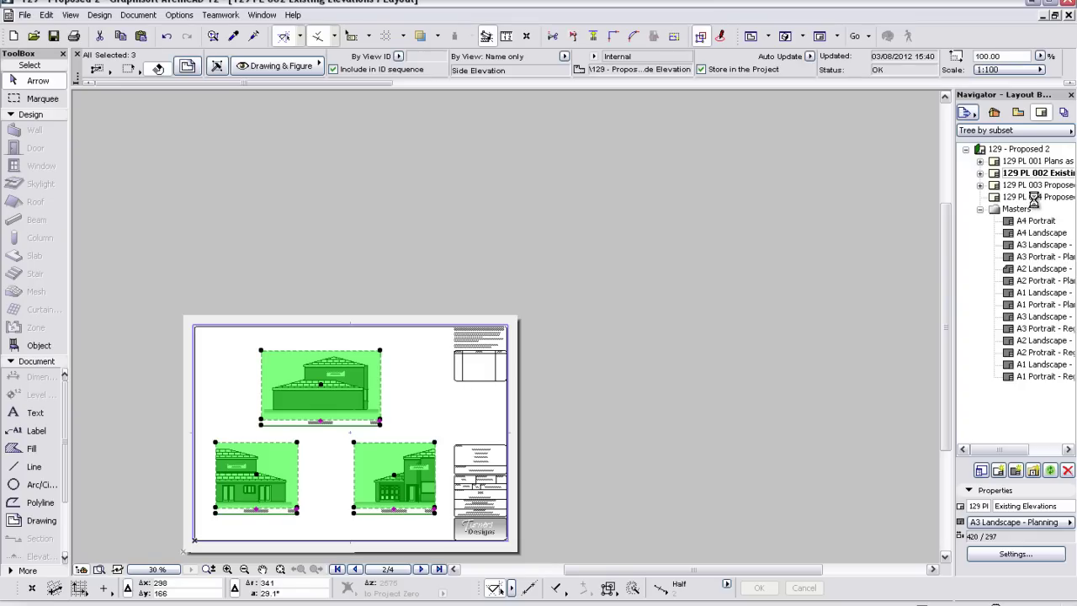
double_click(1036, 199)
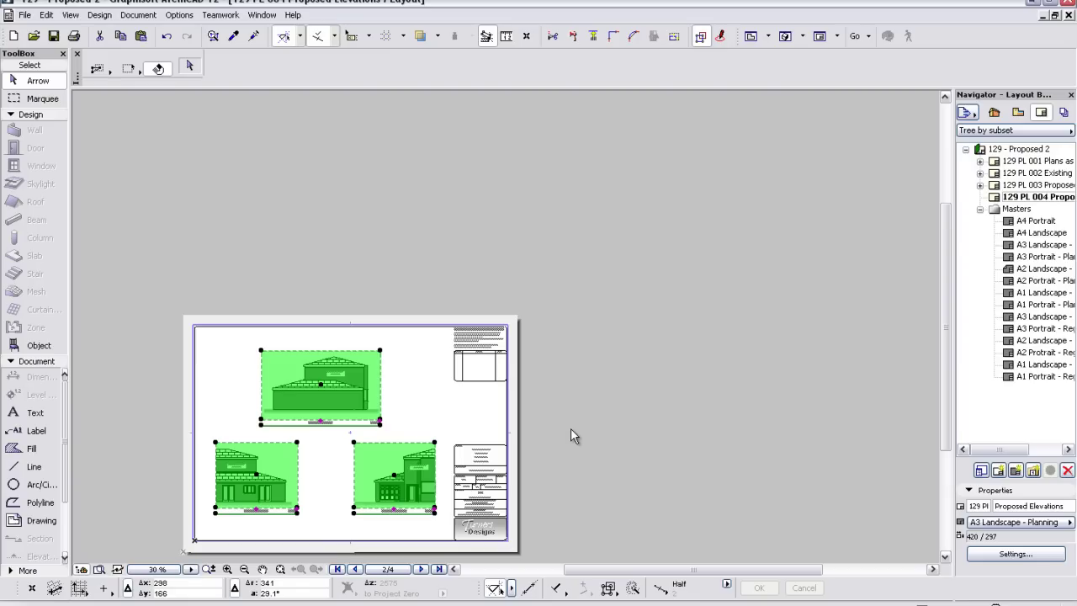
key("Delete")
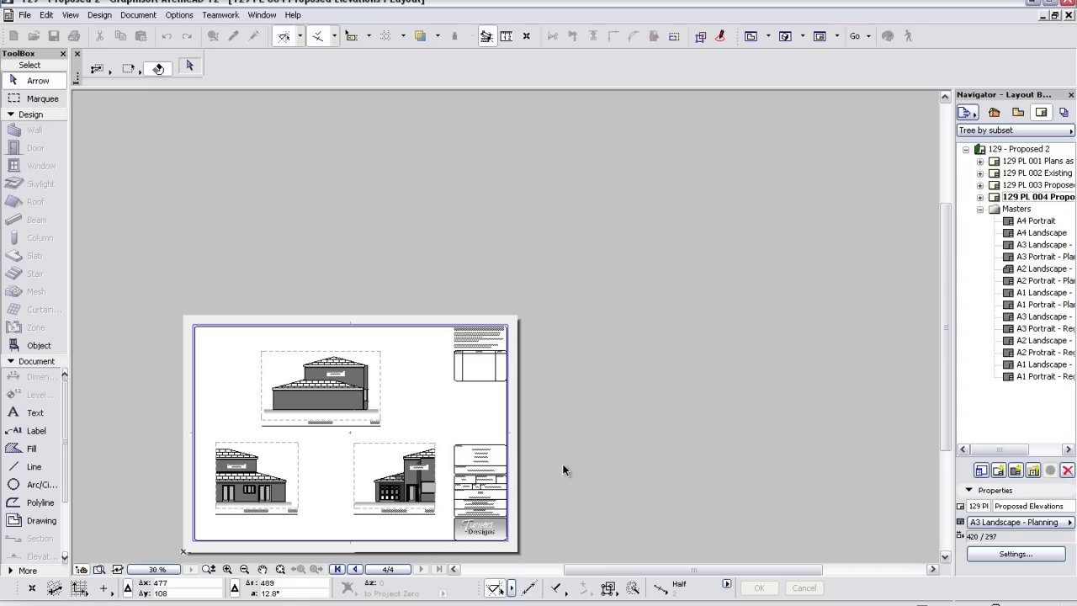
- On Plans as existing, set the ground floor drawing's link source to an external file and browse
left_click(1037, 161)
double_click(1038, 162)
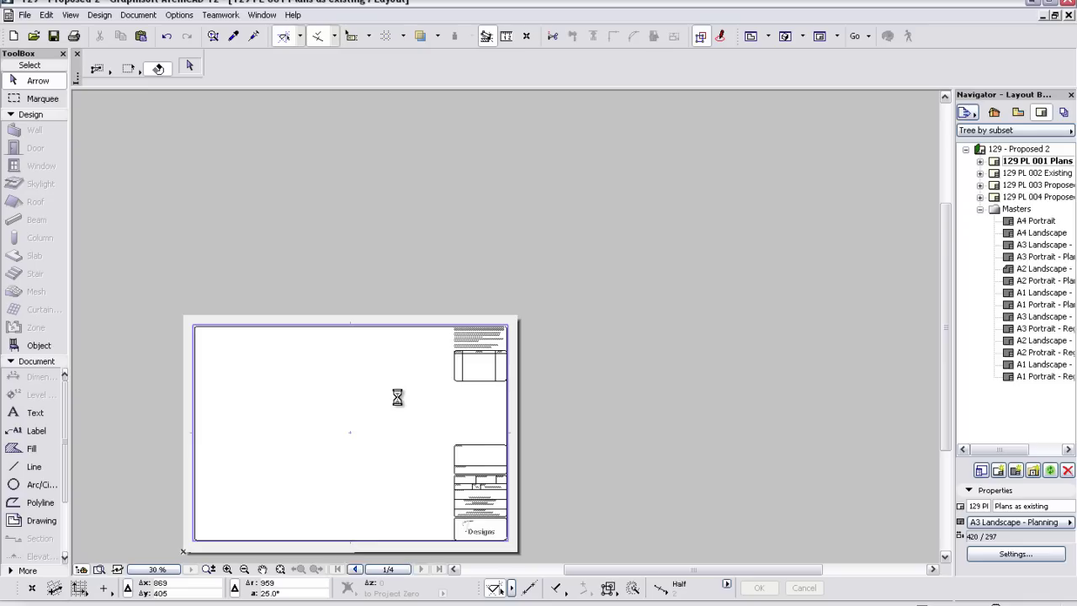
left_click(292, 383)
left_click(291, 379)
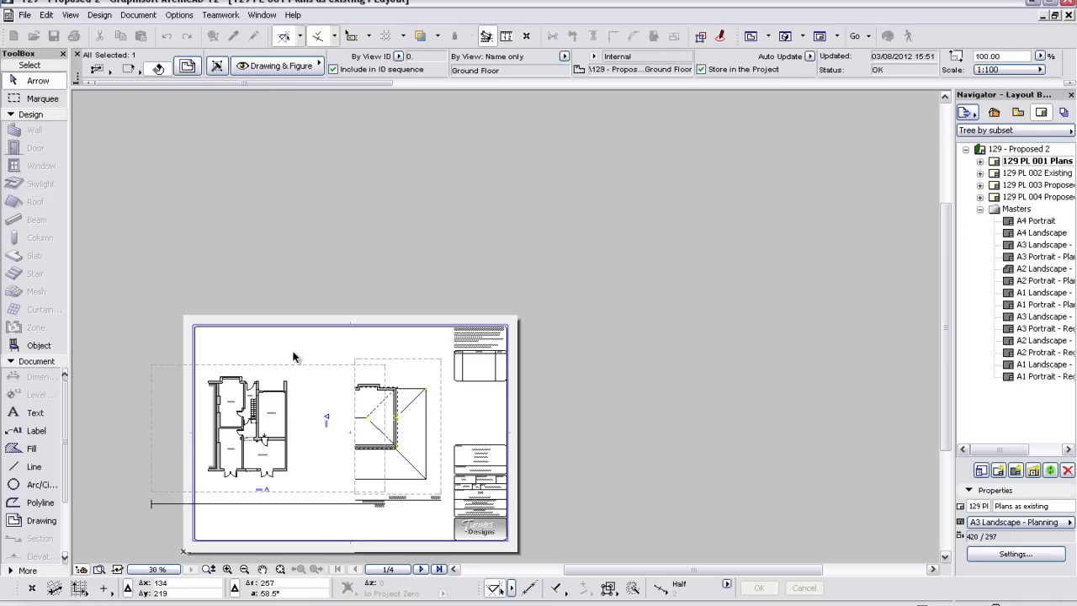
right_click(295, 351)
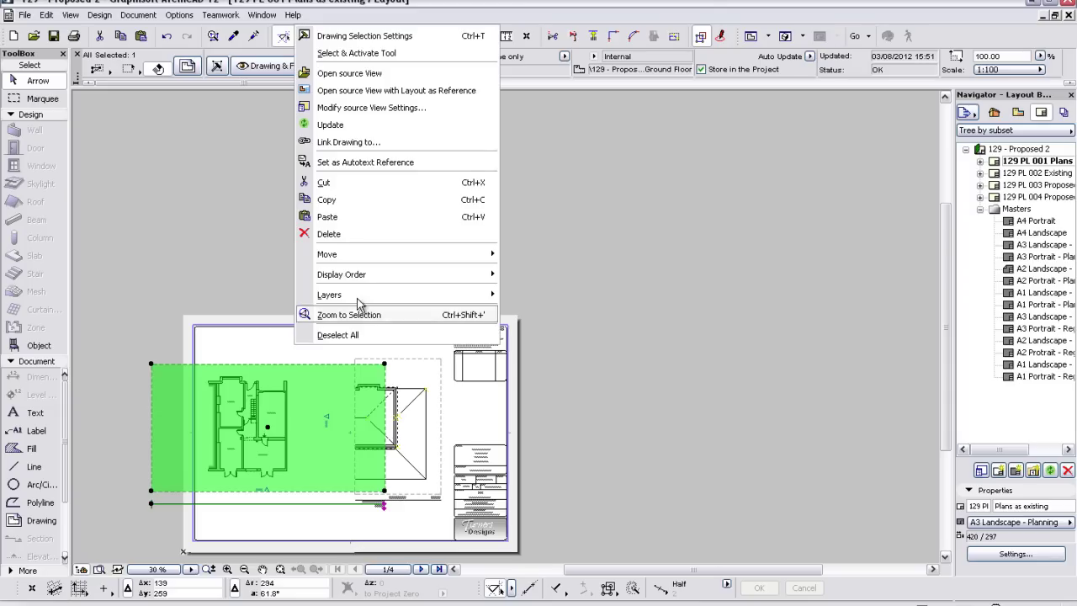
left_click(341, 139)
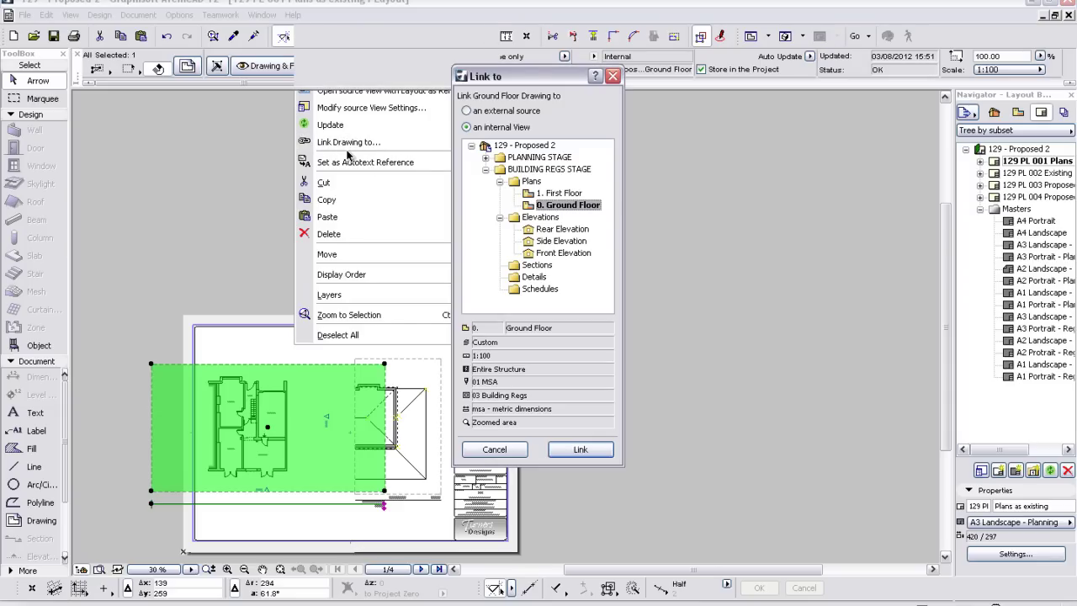
left_click(469, 111)
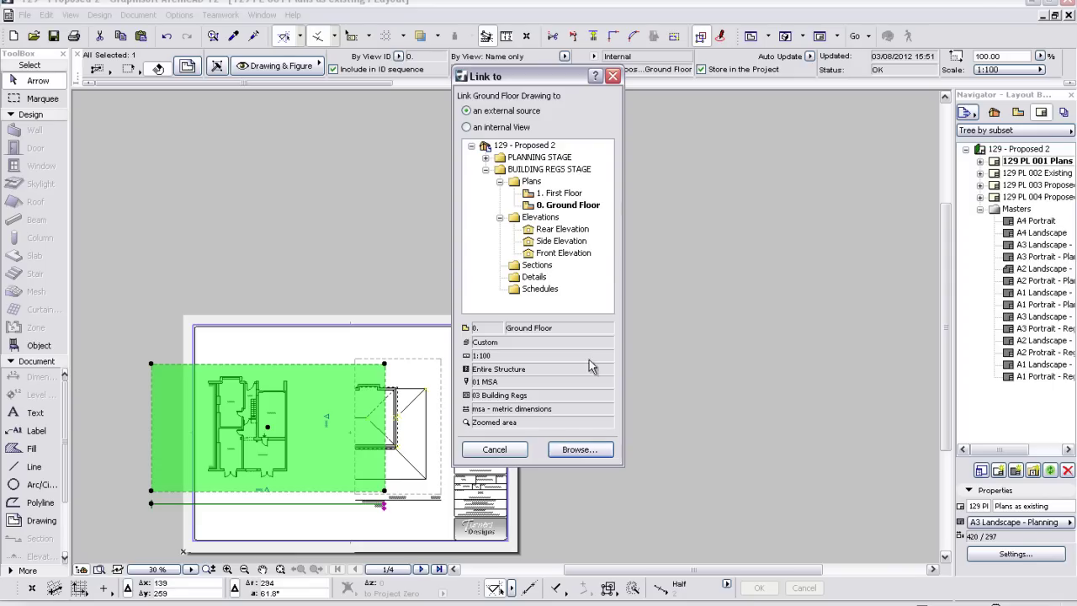
left_click(578, 451)
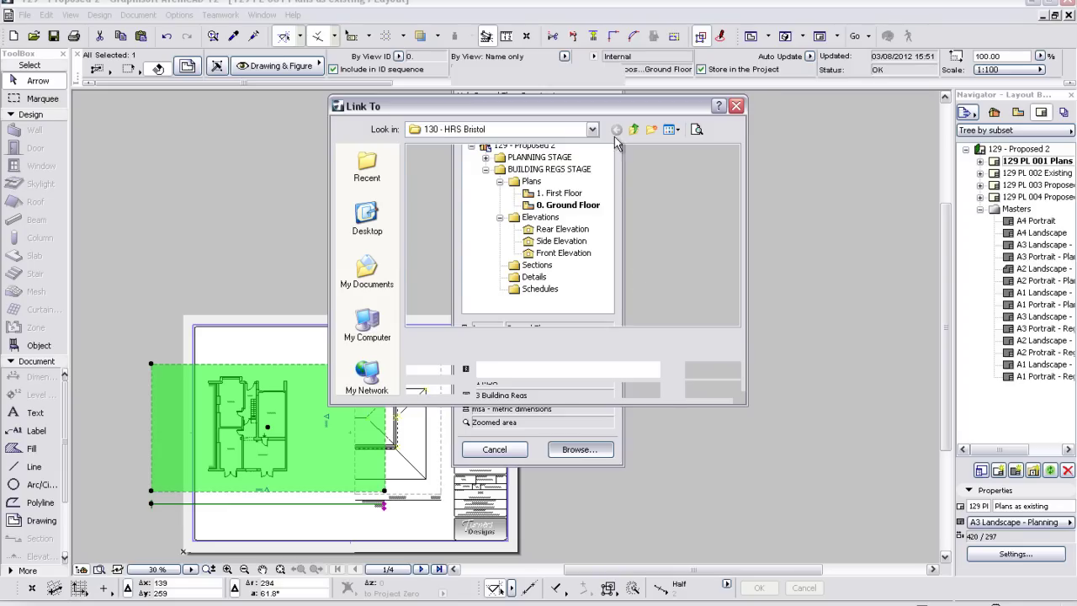
left_click(640, 132)
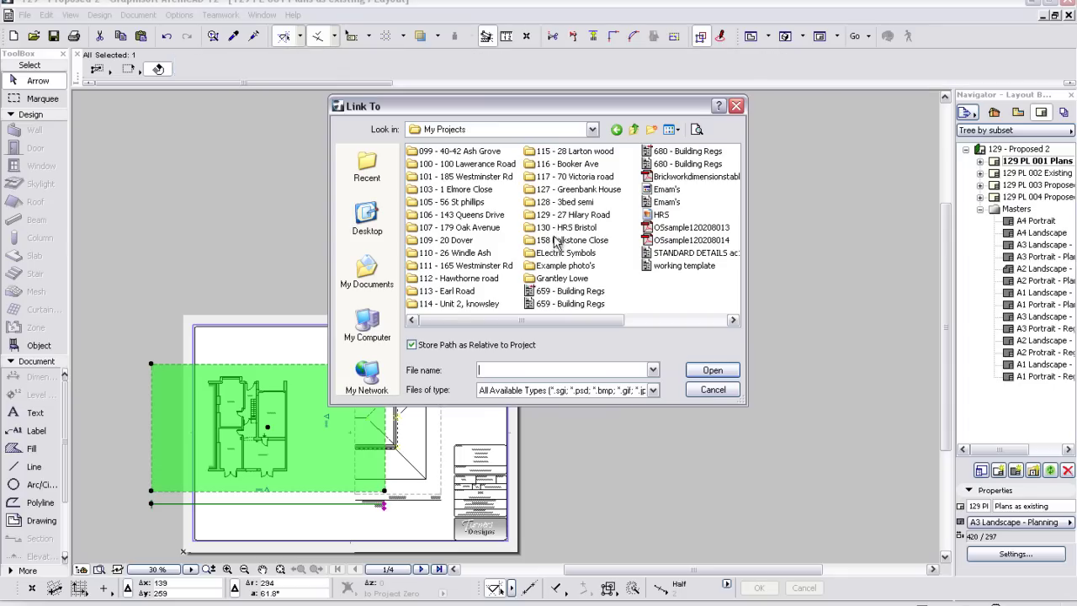
double_click(572, 215)
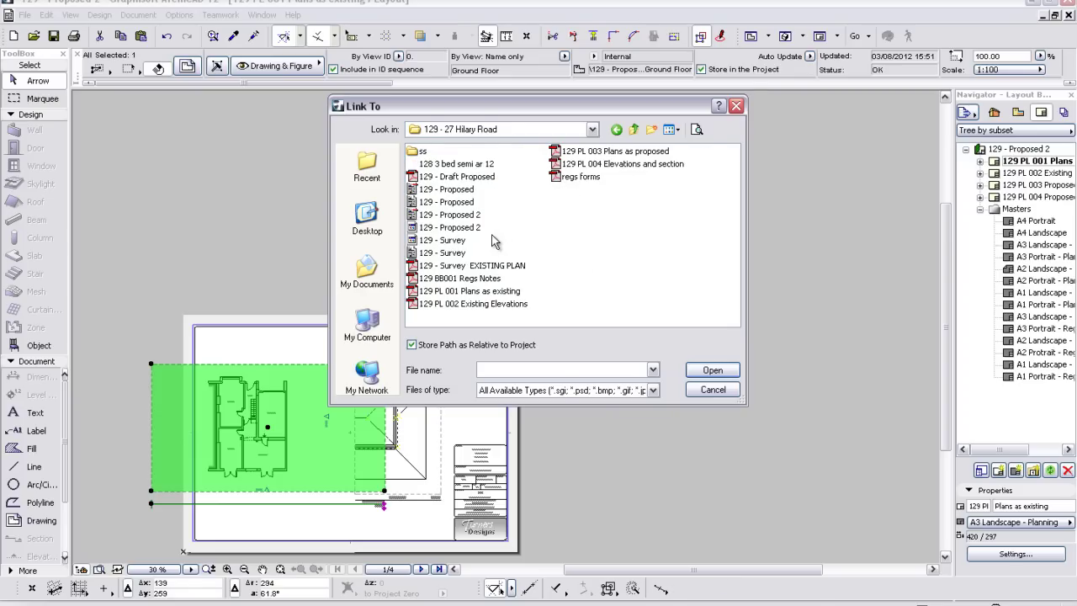
left_click(442, 252)
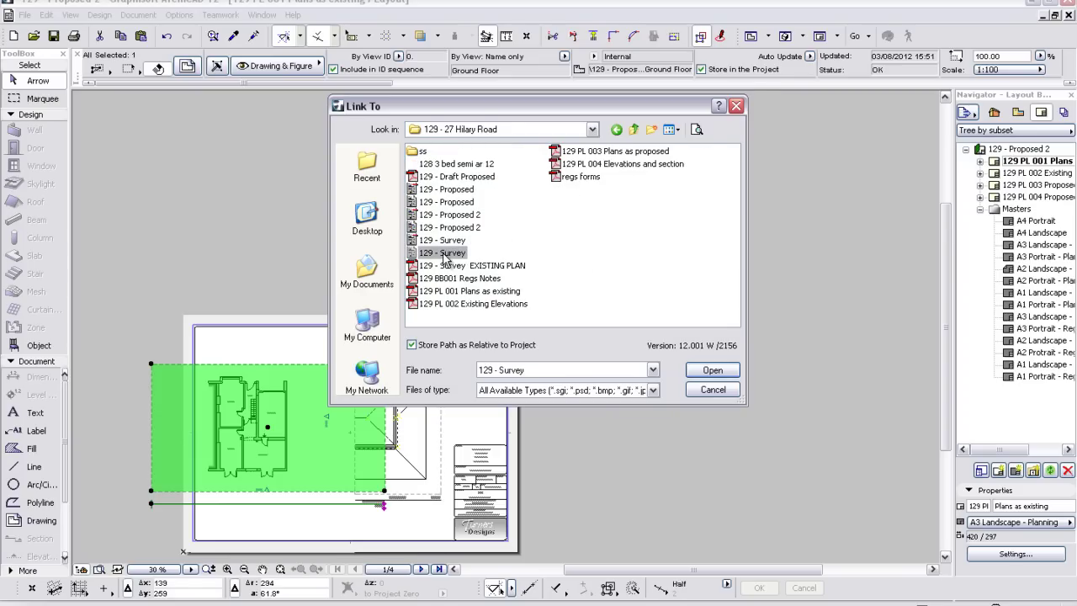
left_click(704, 376)
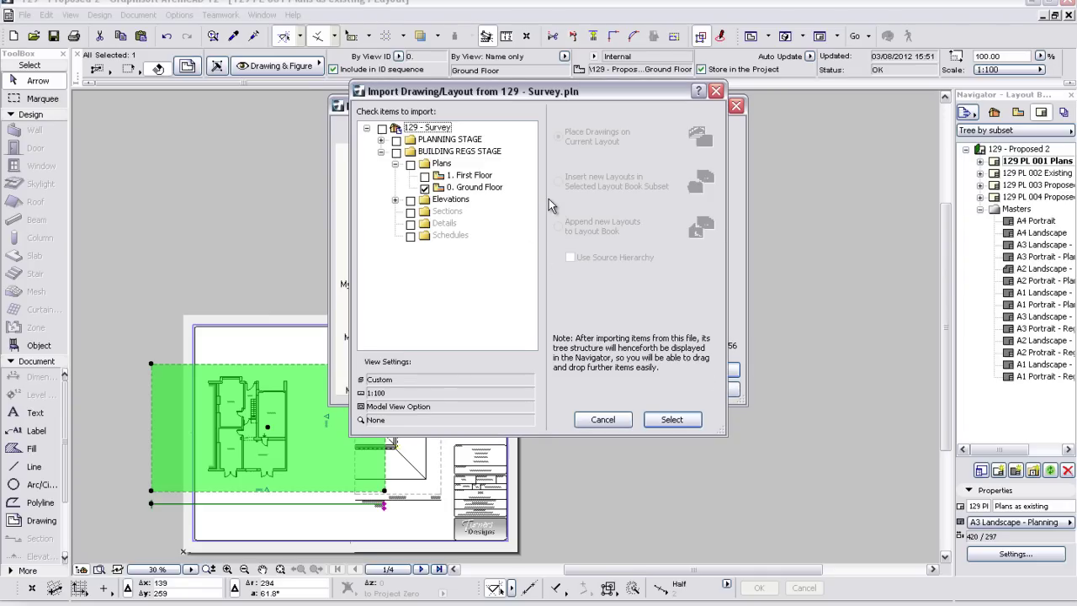
- Link the drawing to the survey's '0. Ground Floor' view and close the remaining dialog
left_click(665, 424)
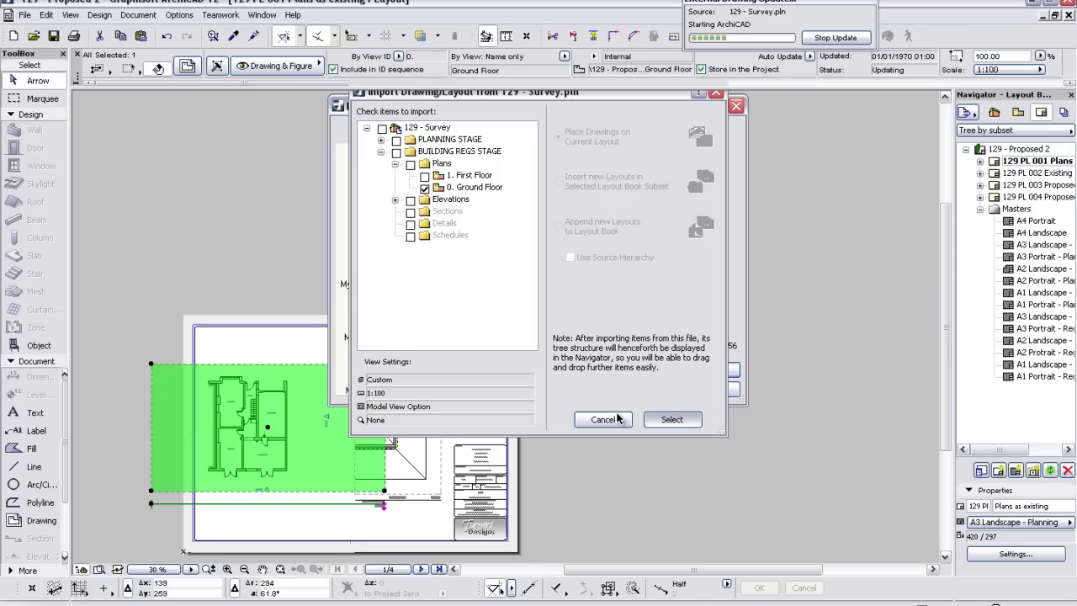
left_click(604, 419)
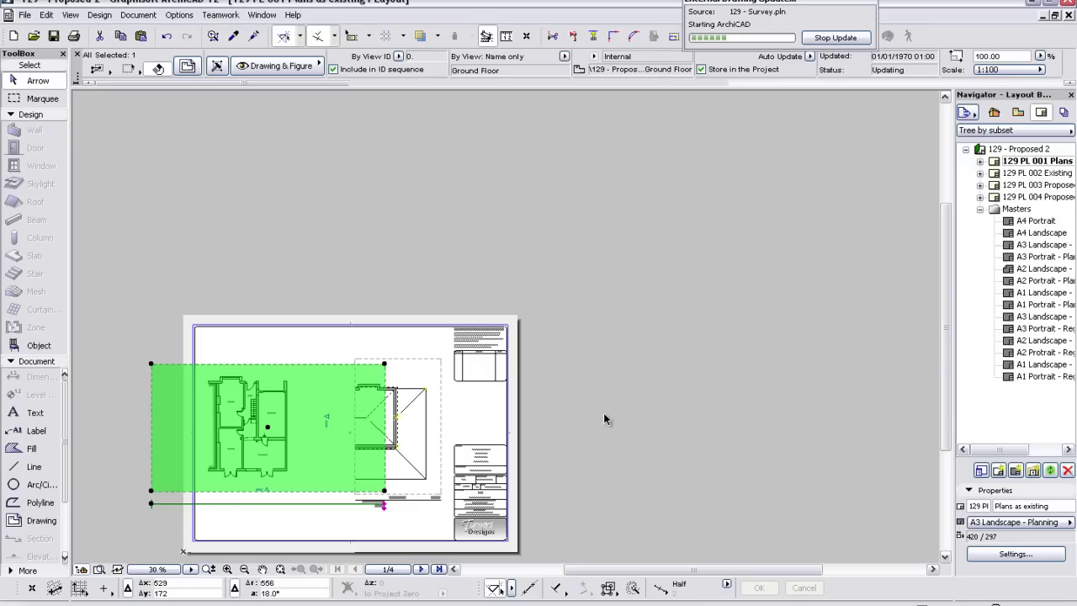
- Open the 0. Ground Floor plan from the View Map and pick the Wall tool
left_click(1018, 113)
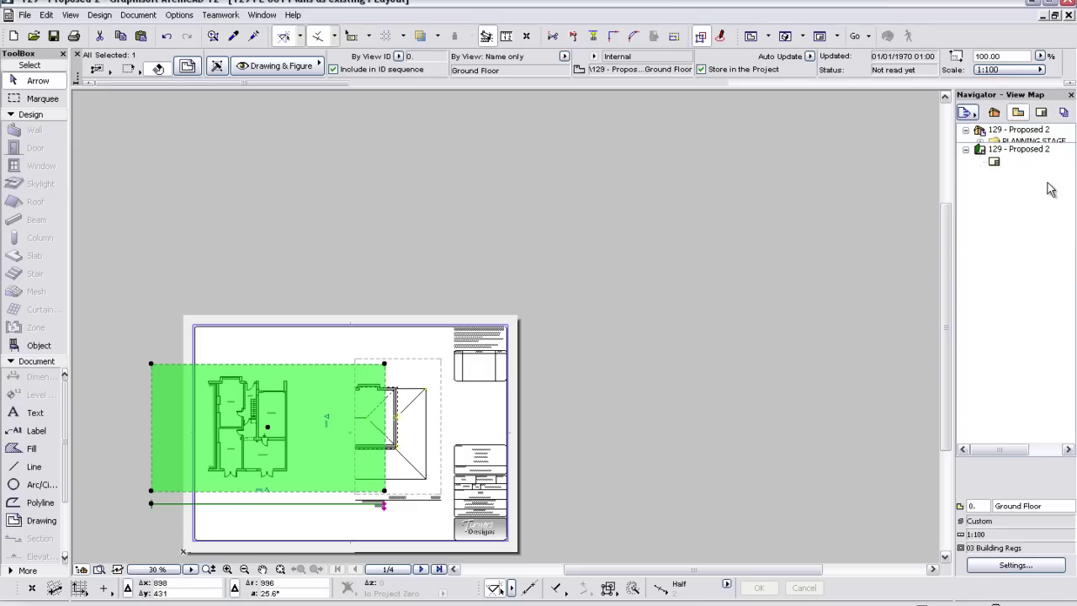
left_click(1047, 190)
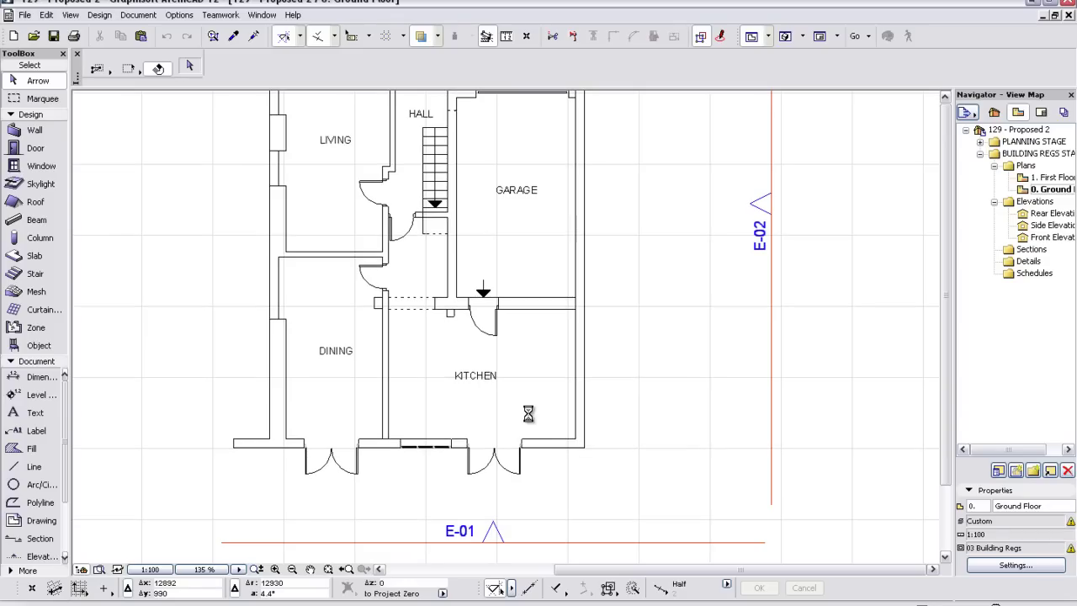
left_click(52, 131)
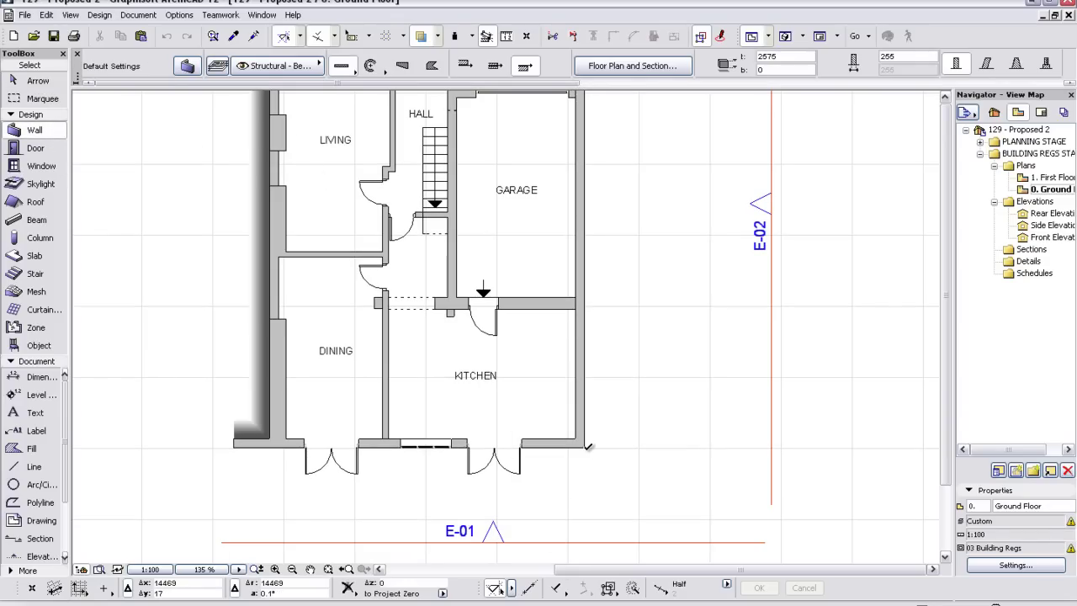
- Draw the extension walls: 1200 down from the kitchen corner, a bottom wall, and a return wall
left_click(590, 481)
left_click(587, 488)
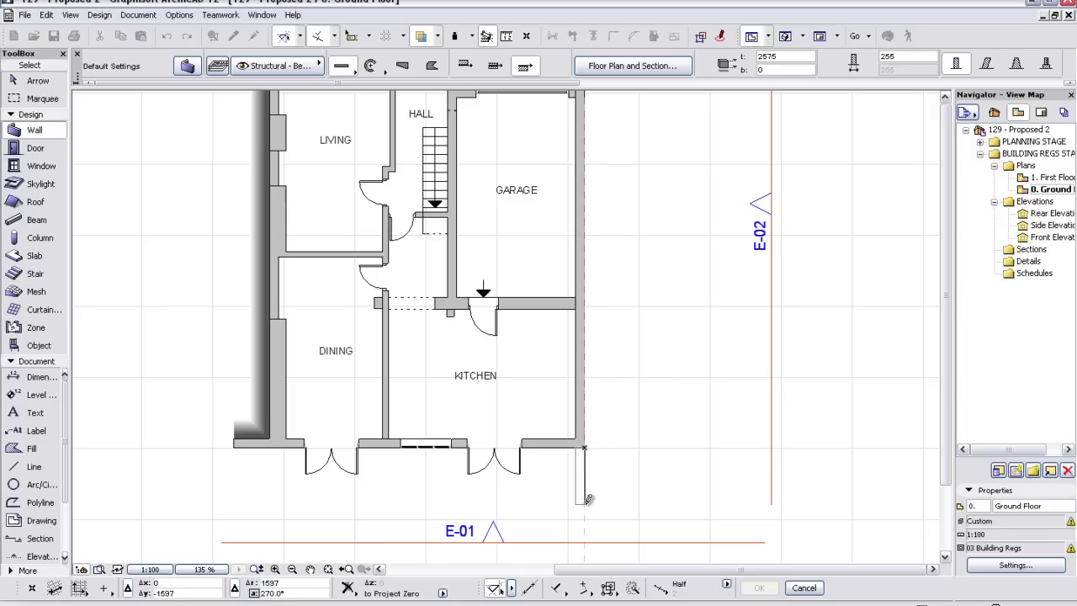
type("1200")
key("Return")
left_click(584, 488)
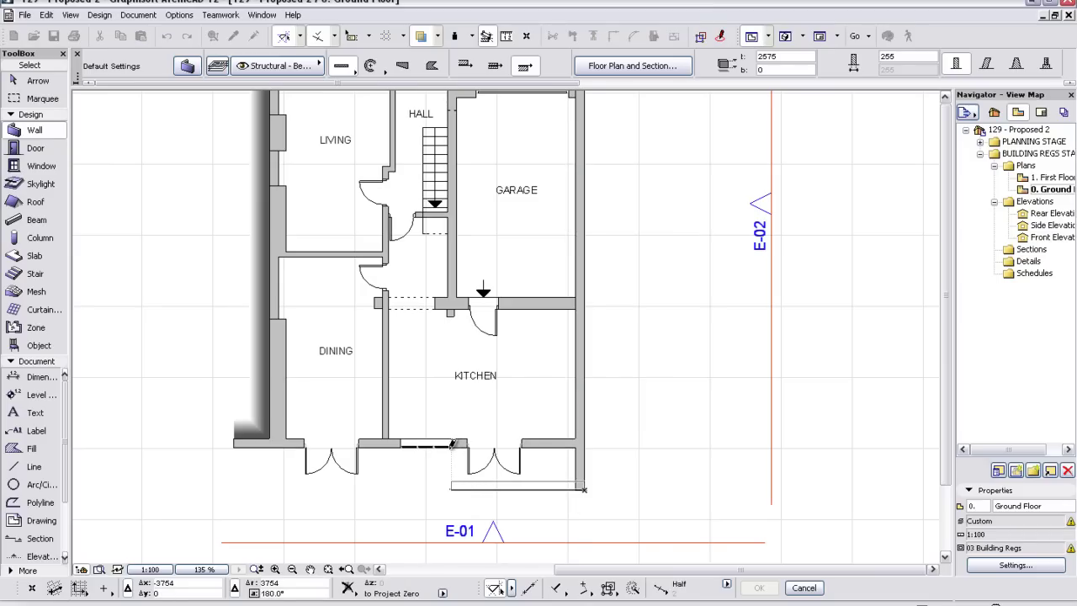
left_click(453, 443)
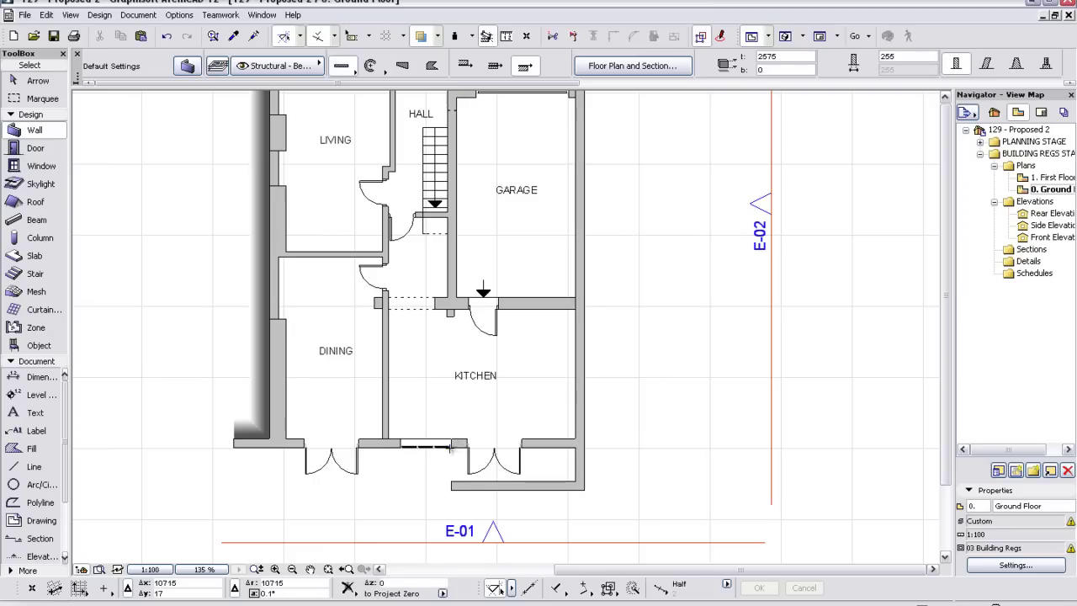
left_click(454, 485)
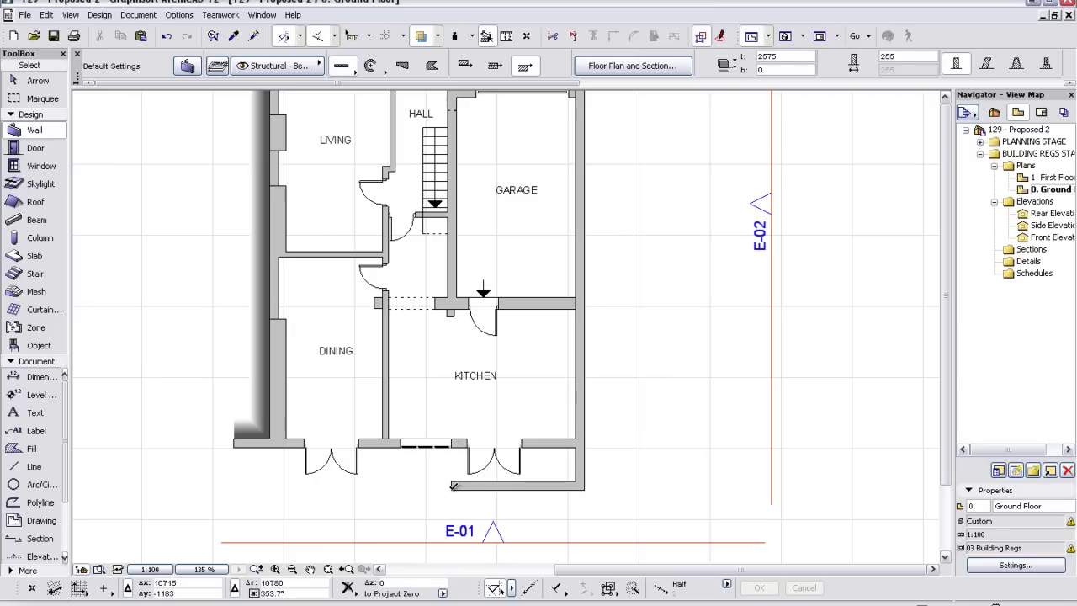
left_click(454, 444)
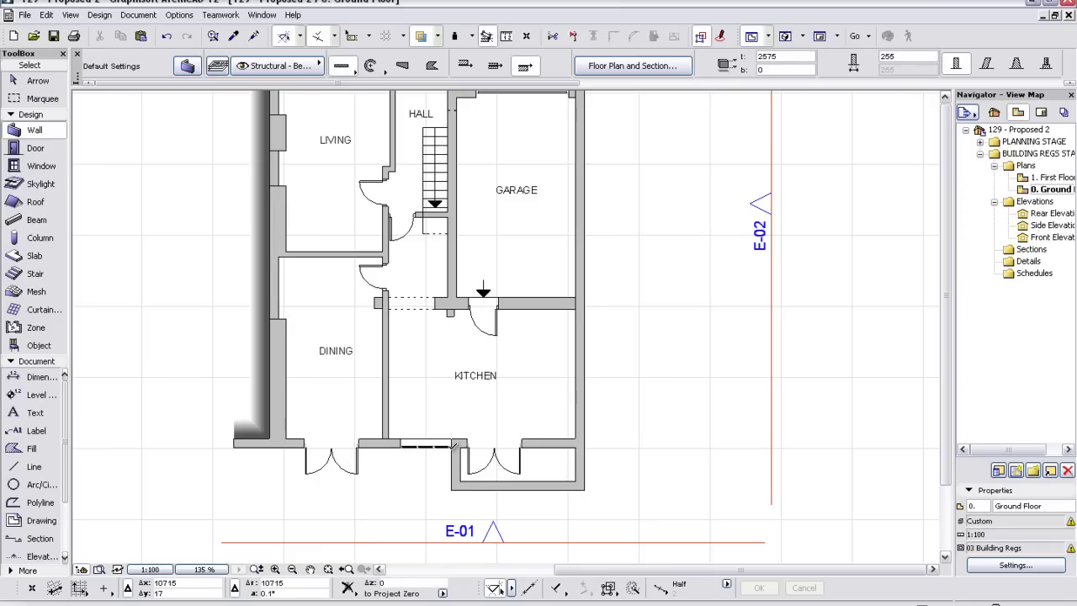
left_click(468, 447, "shift")
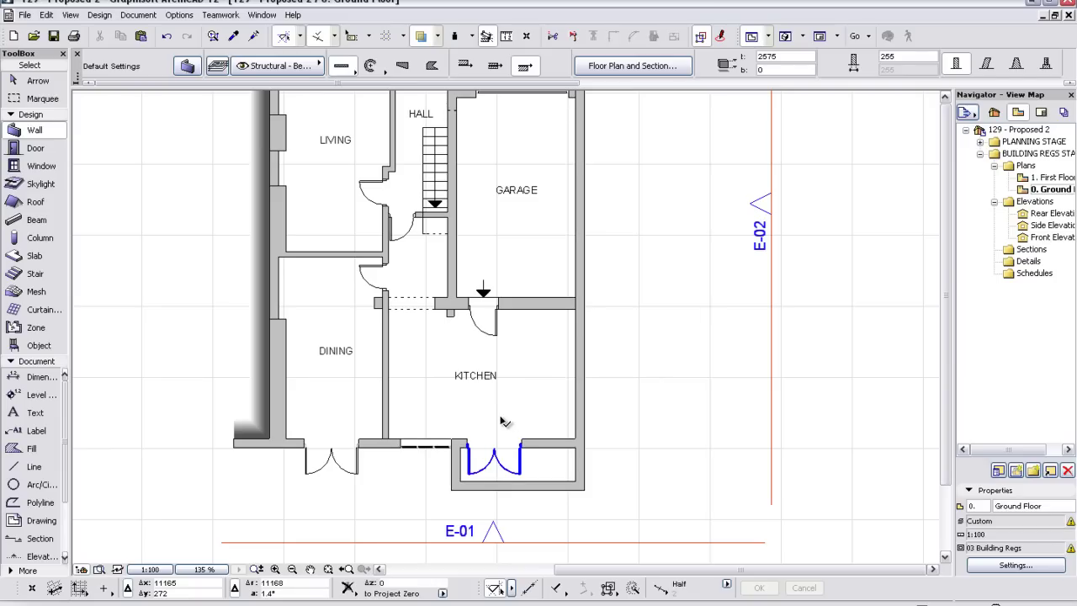
- Select the kitchen's 1534 × 2100 double door and bring up its context menu
left_click(503, 416, "shift")
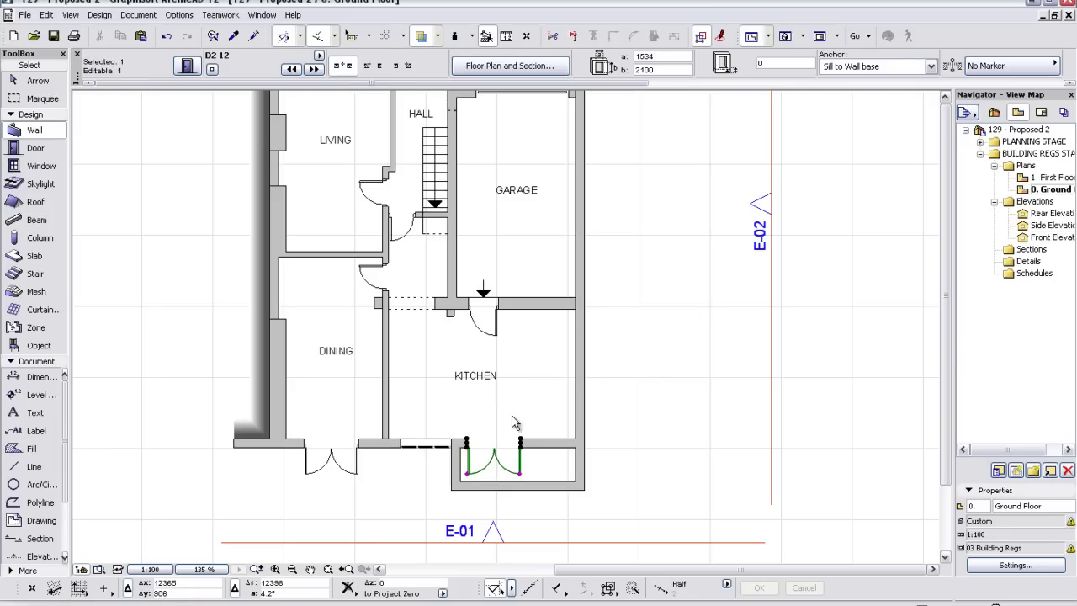
right_click(516, 421)
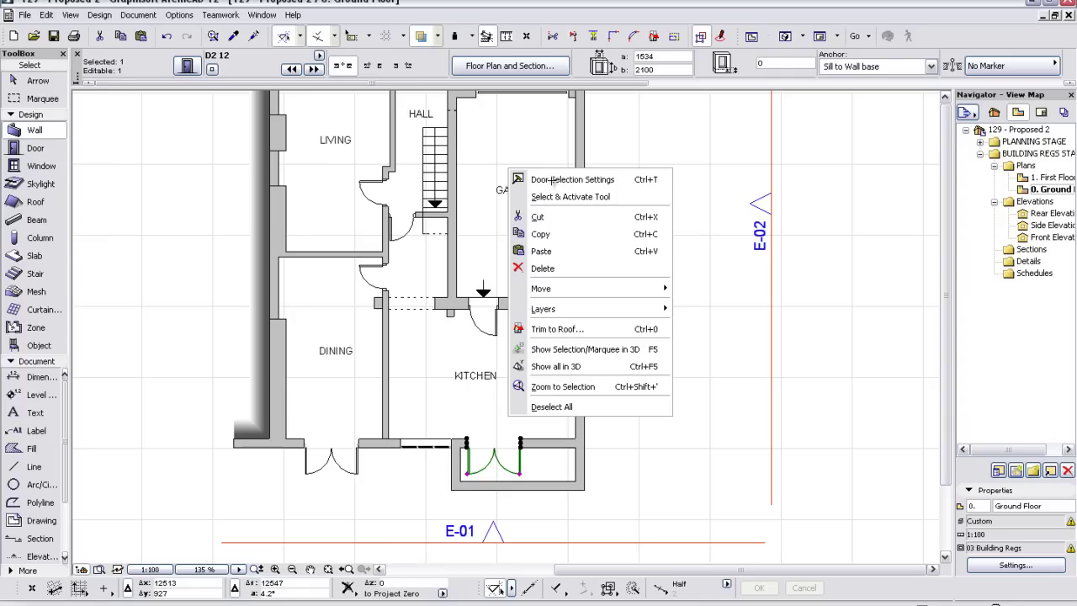
- Give the empty door Short Dashed contour lines on both sides with a grey pen
left_click(551, 179)
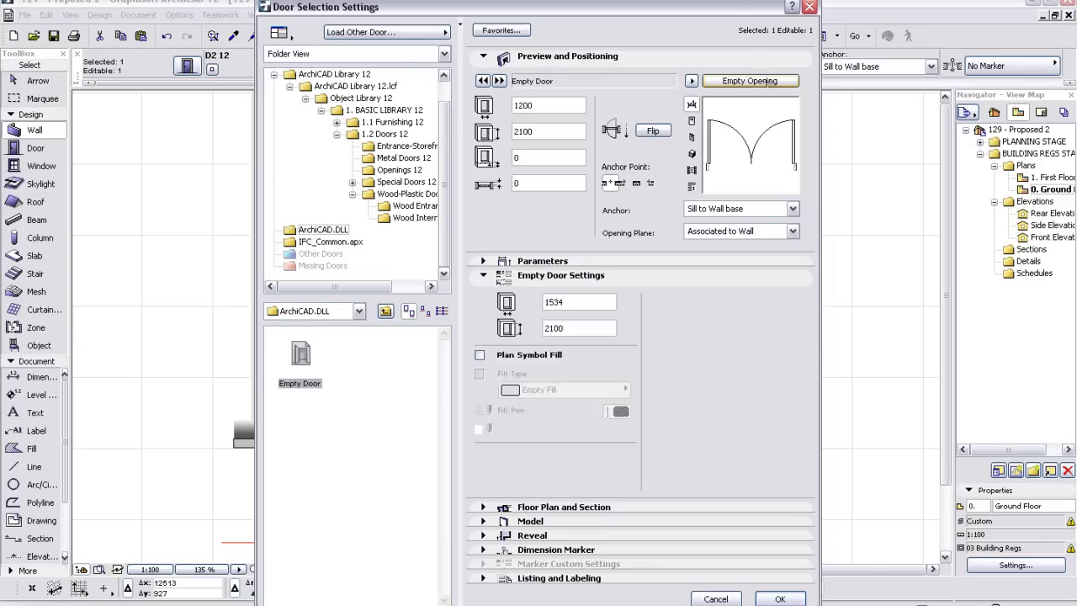
left_click(791, 312)
left_click(818, 366)
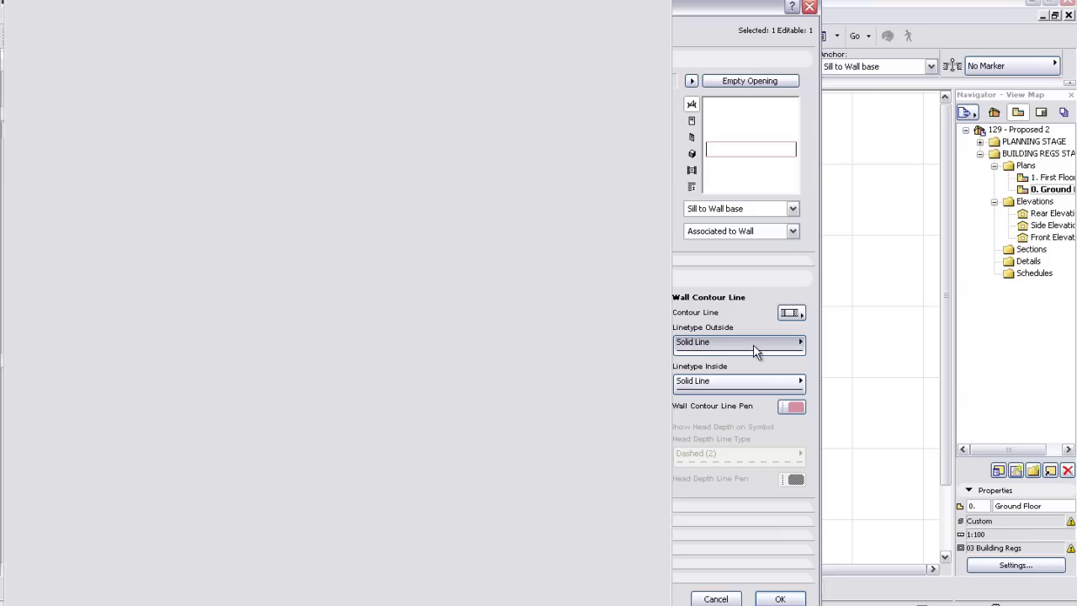
left_click(755, 351)
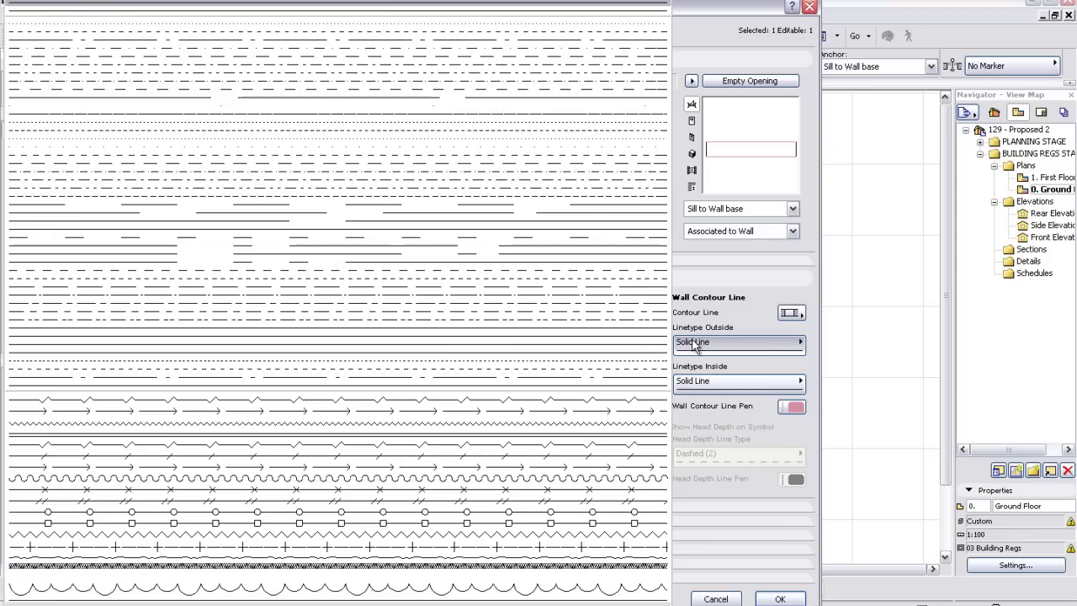
left_click(570, 126)
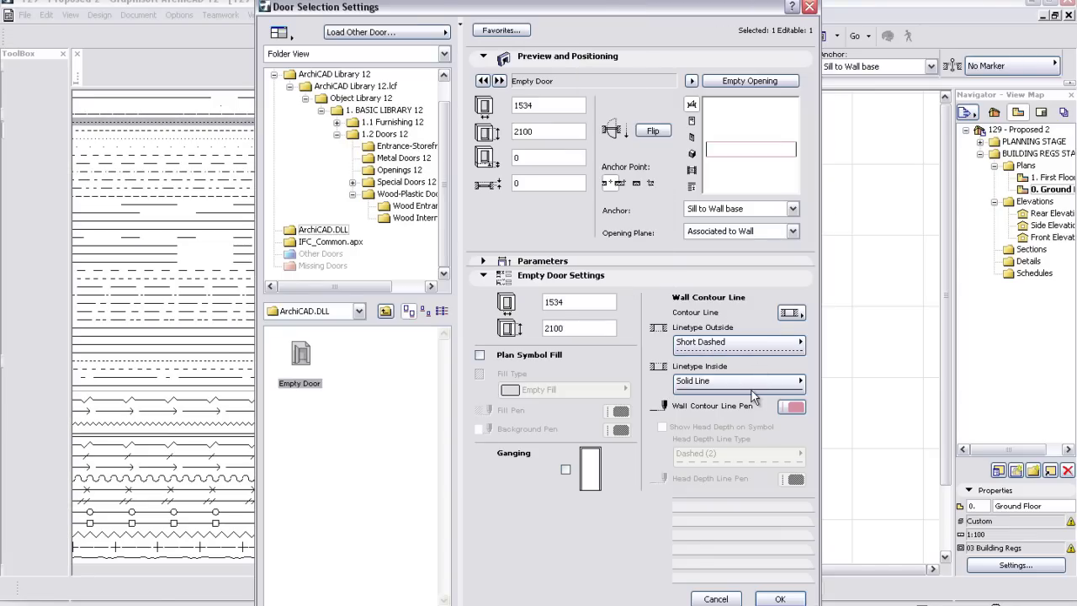
left_click(747, 389)
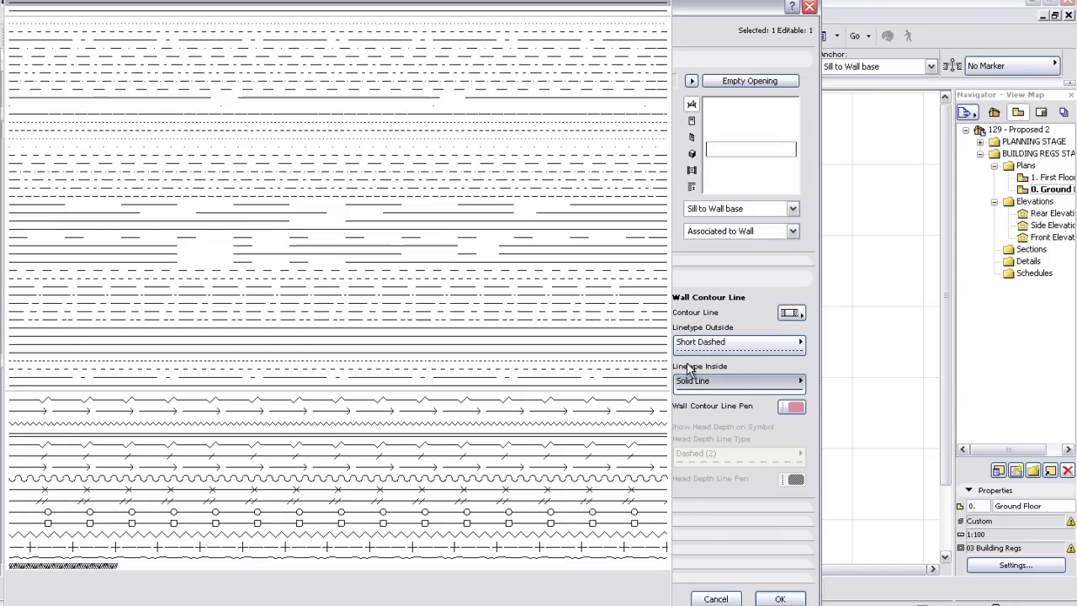
left_click(566, 129)
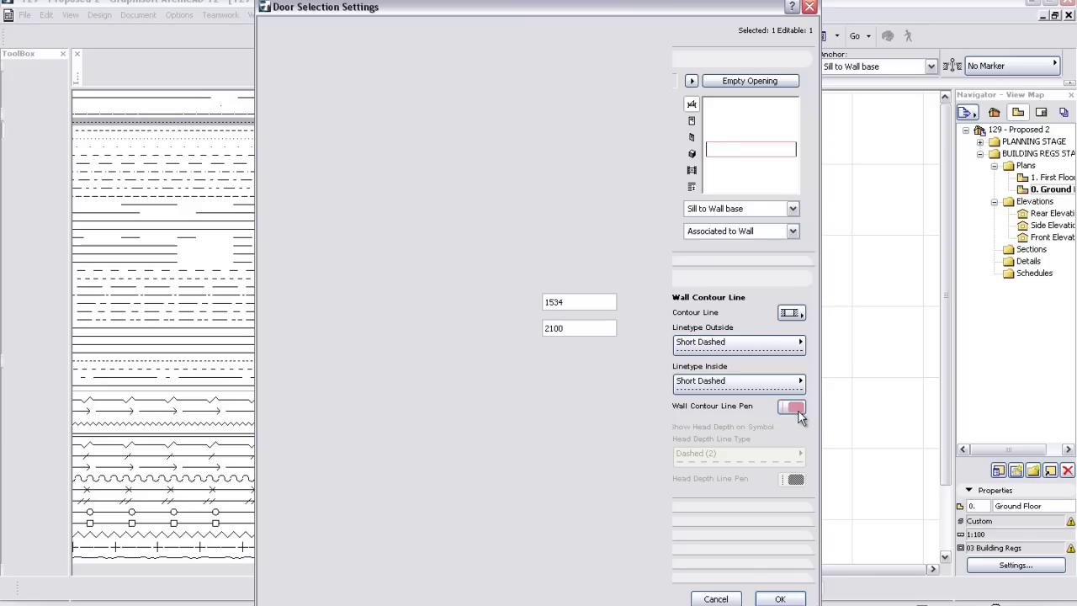
left_click(794, 407)
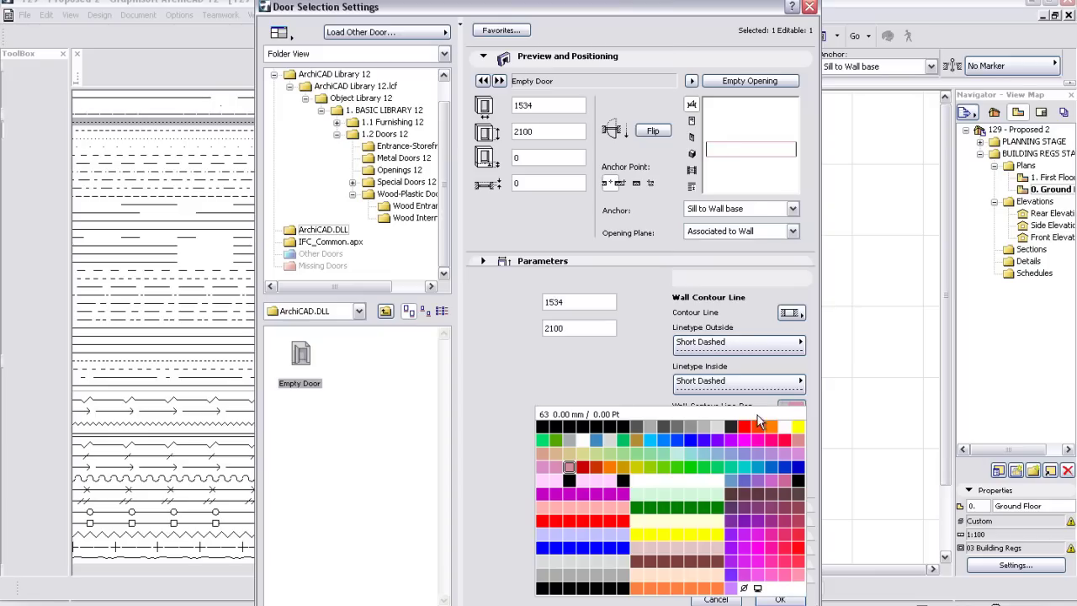
left_click(689, 430)
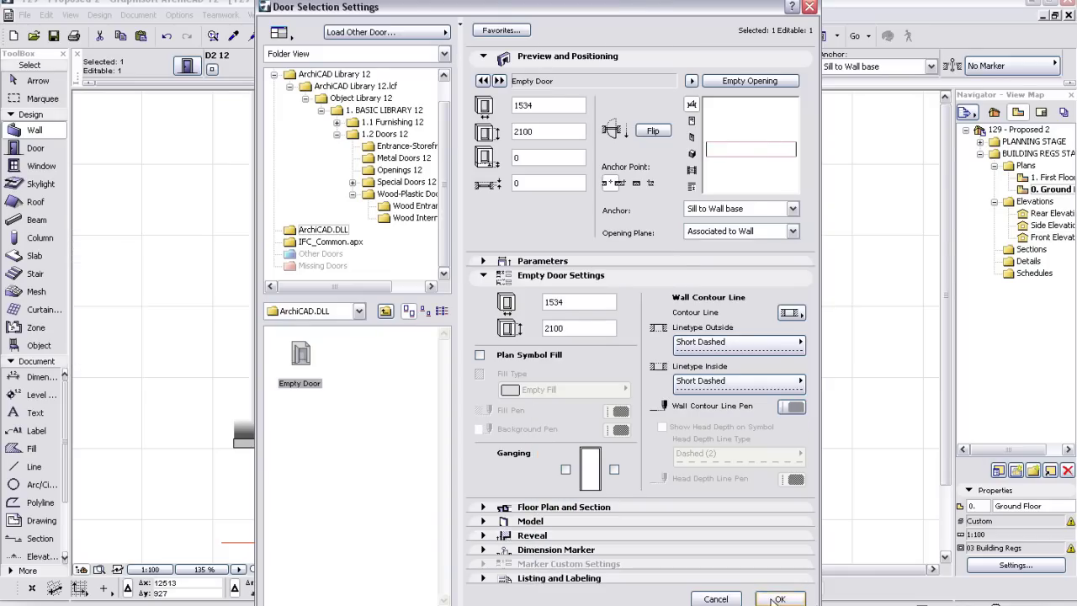
left_click(780, 599)
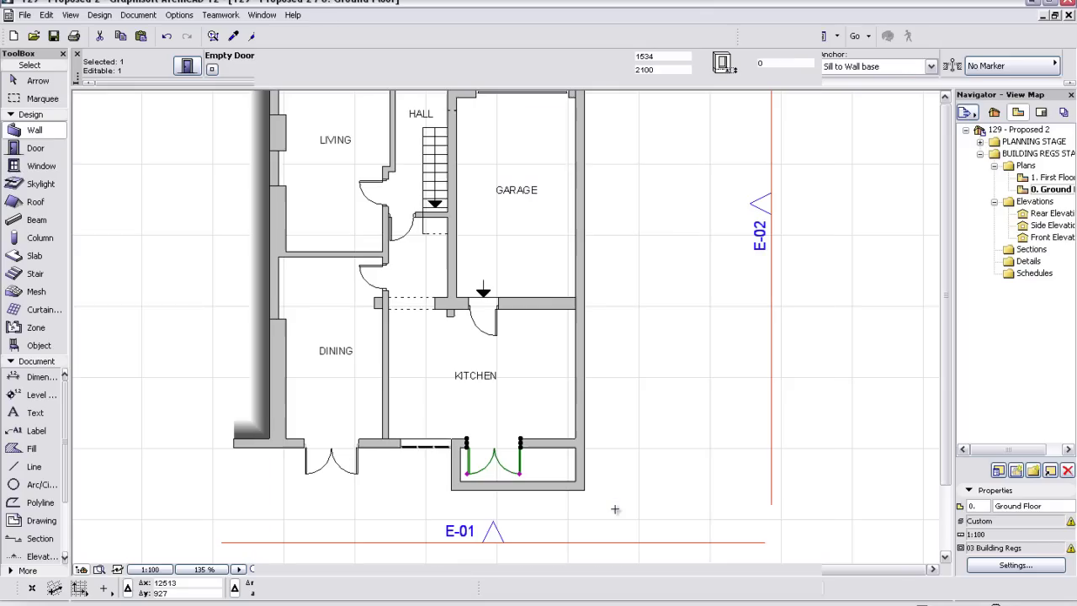
- Stretch the empty opening's corner to the rear wall's inside corner, widening it to 3049
left_click(526, 456)
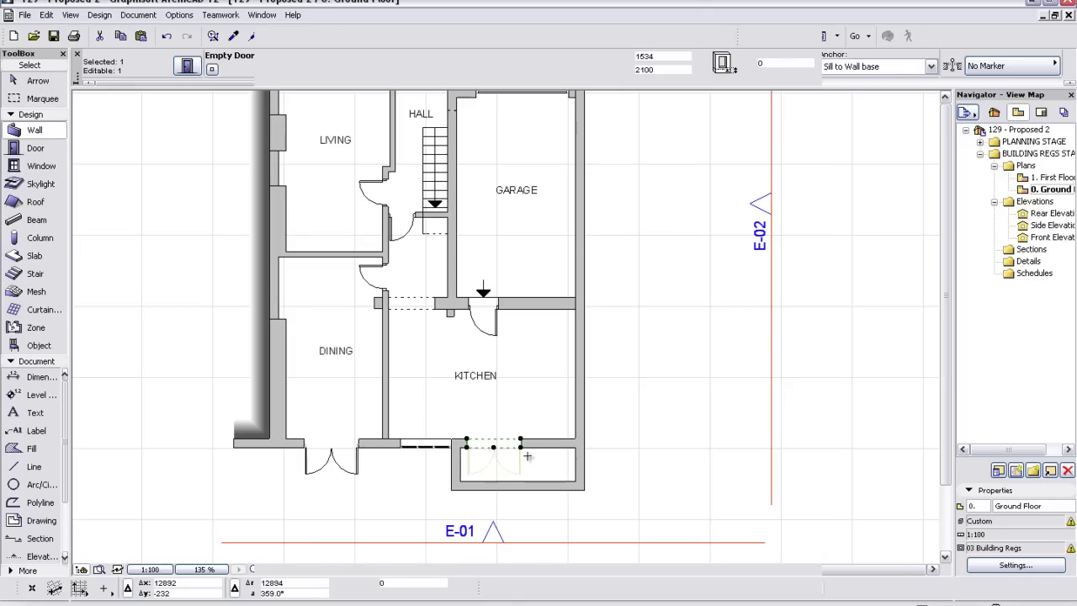
key("ctrl+d")
left_click(520, 447)
left_click(576, 447)
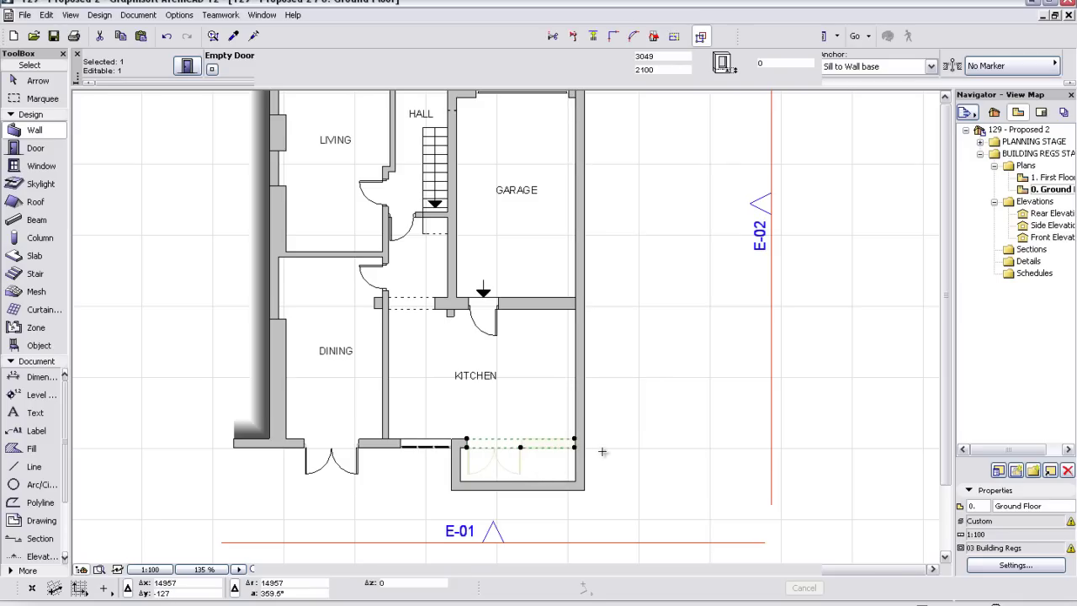
key("Escape")
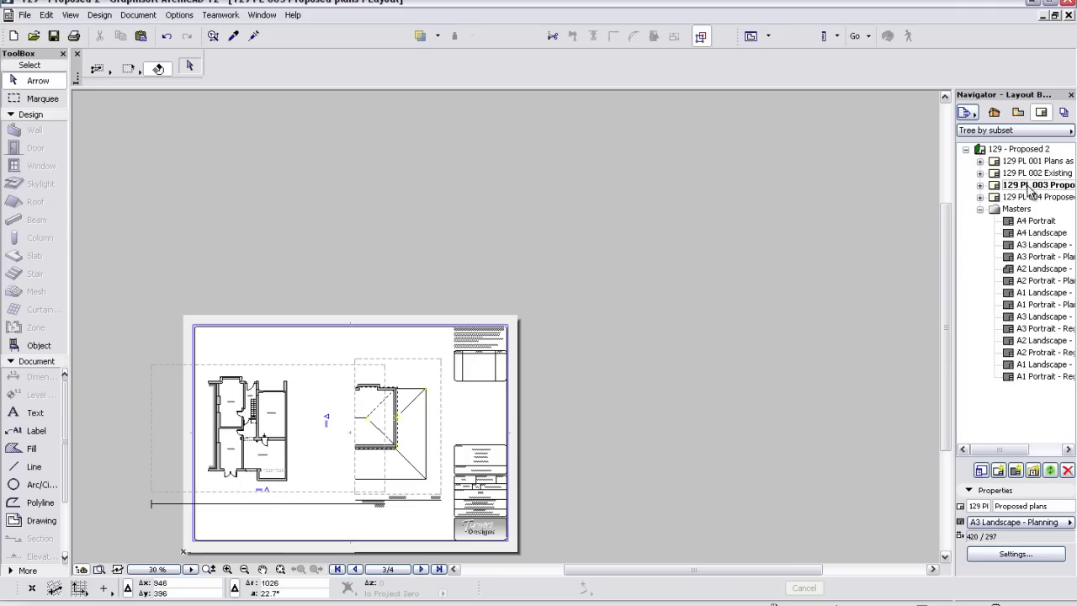
- Open layout 129 PL 001 Plans as existing and update its ground floor drawing in separate ArchiCAD
left_click(1050, 163)
double_click(1050, 163)
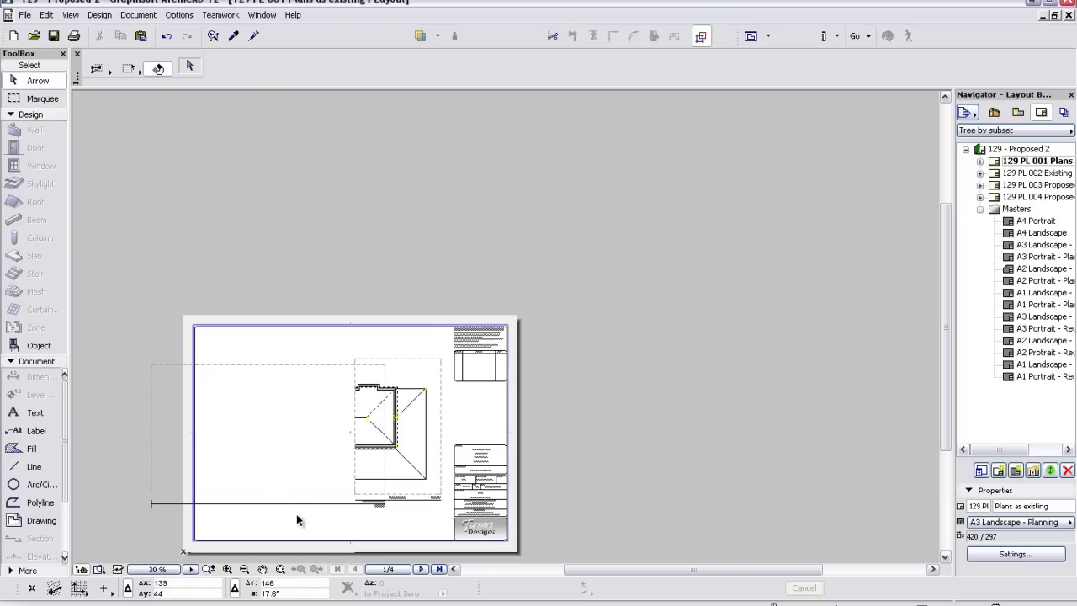
left_click(274, 484)
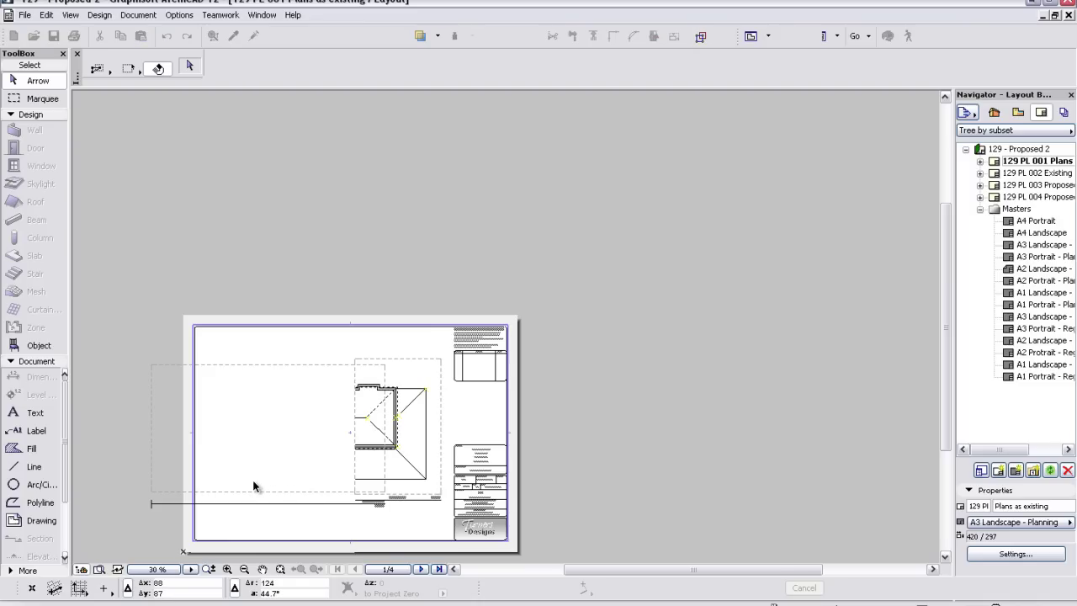
right_click(286, 284)
left_click(307, 349)
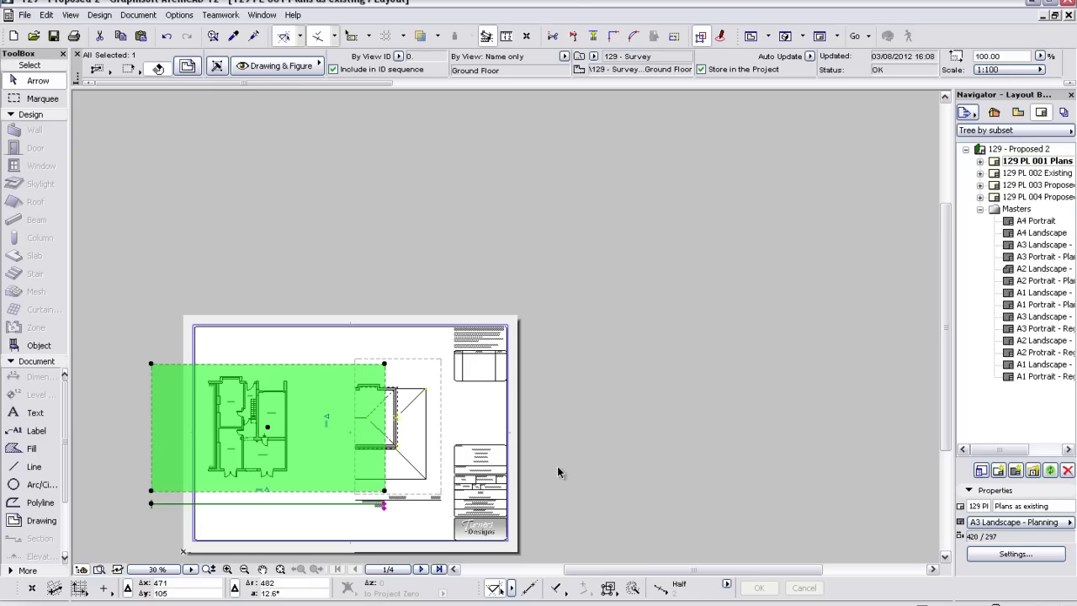
- View the placed drawing's settings without changes, then close the Plans as existing layout
right_click(350, 346)
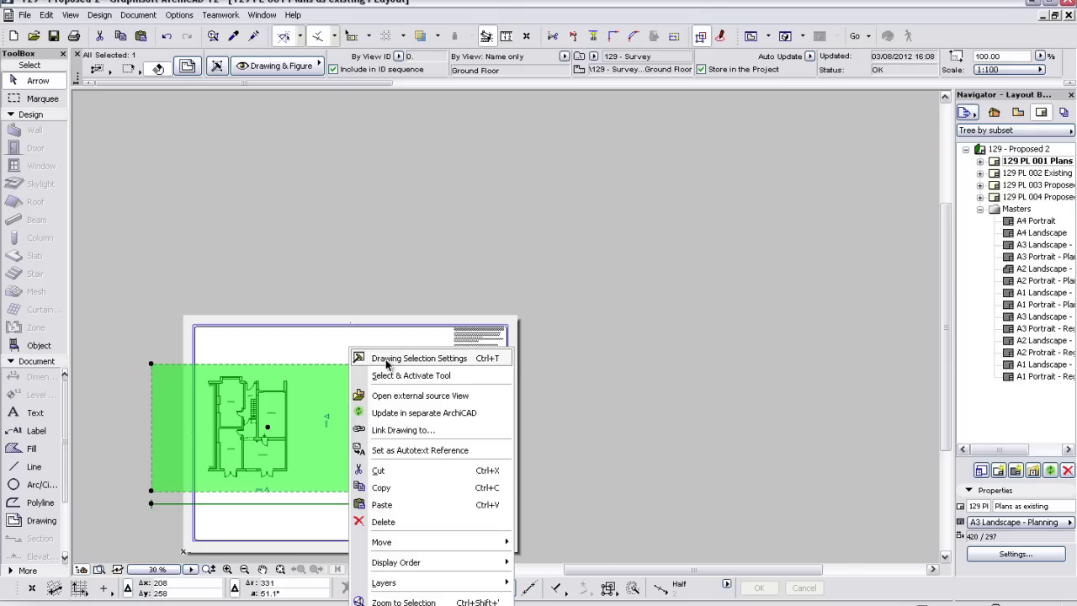
left_click(386, 361)
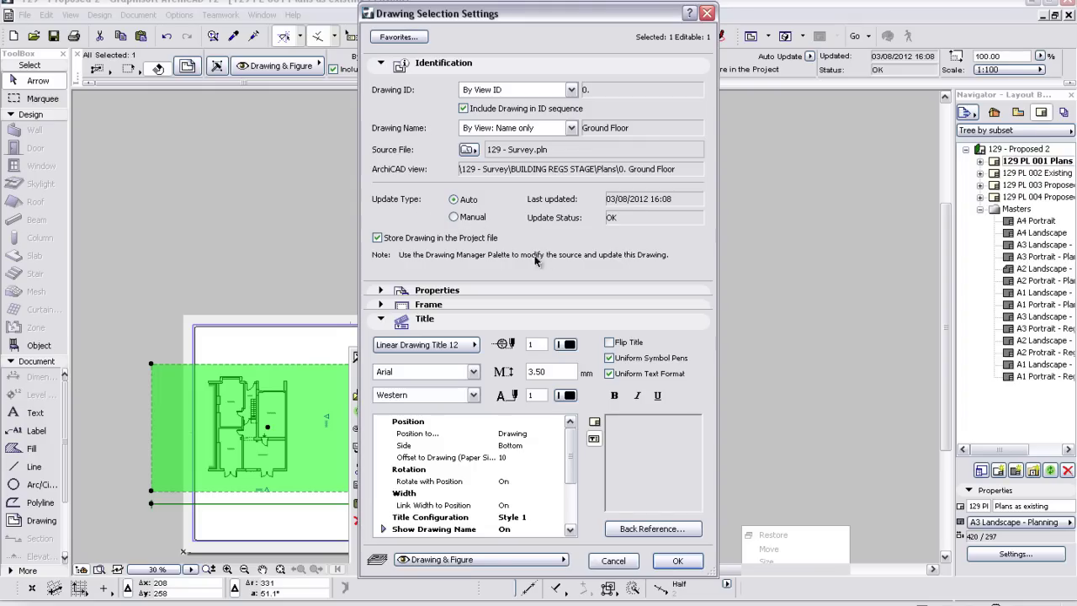
left_click(617, 562)
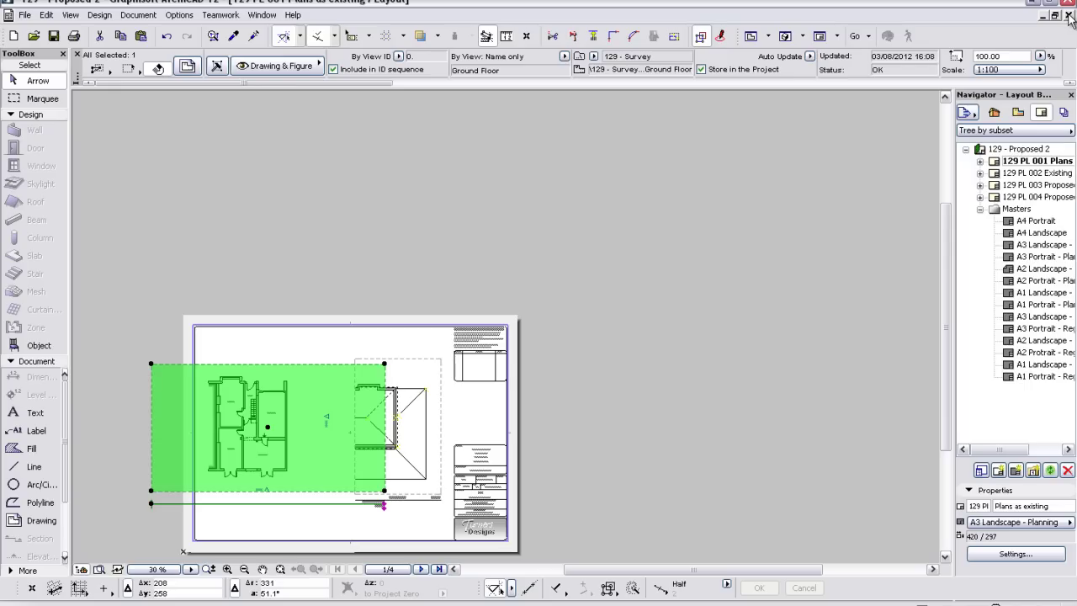
left_click(1068, 16)
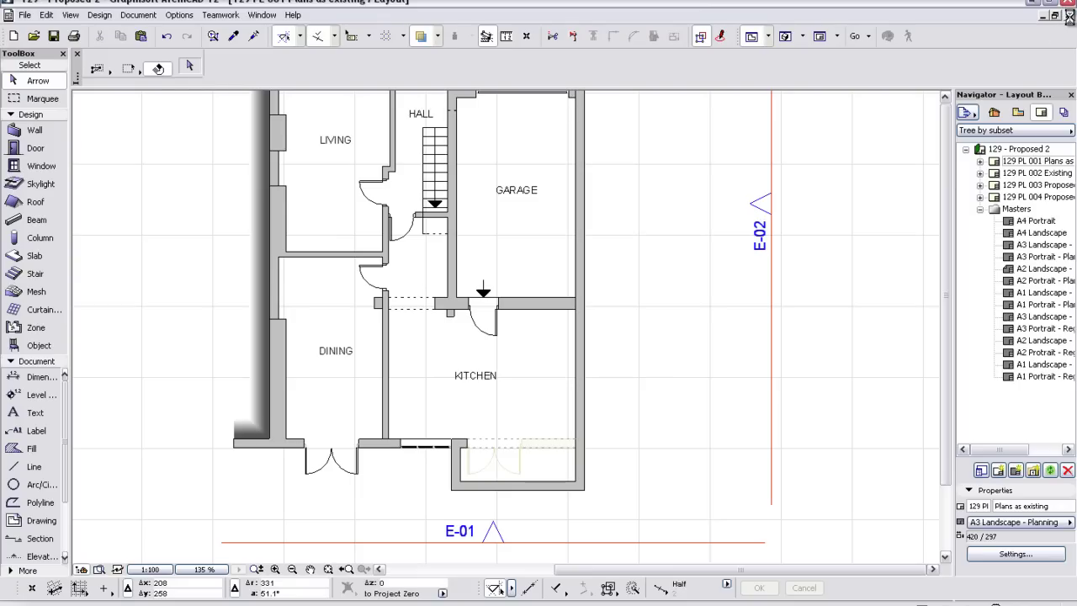
- Close the 129 - Proposed 2 ground floor plan window
left_click(1067, 16)
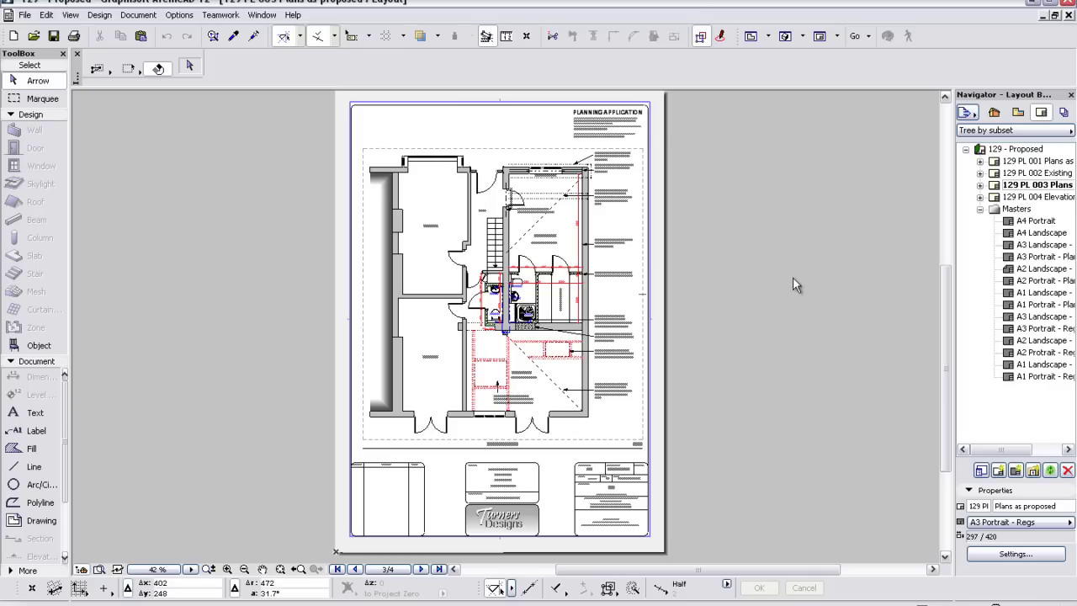
double_click(1039, 174)
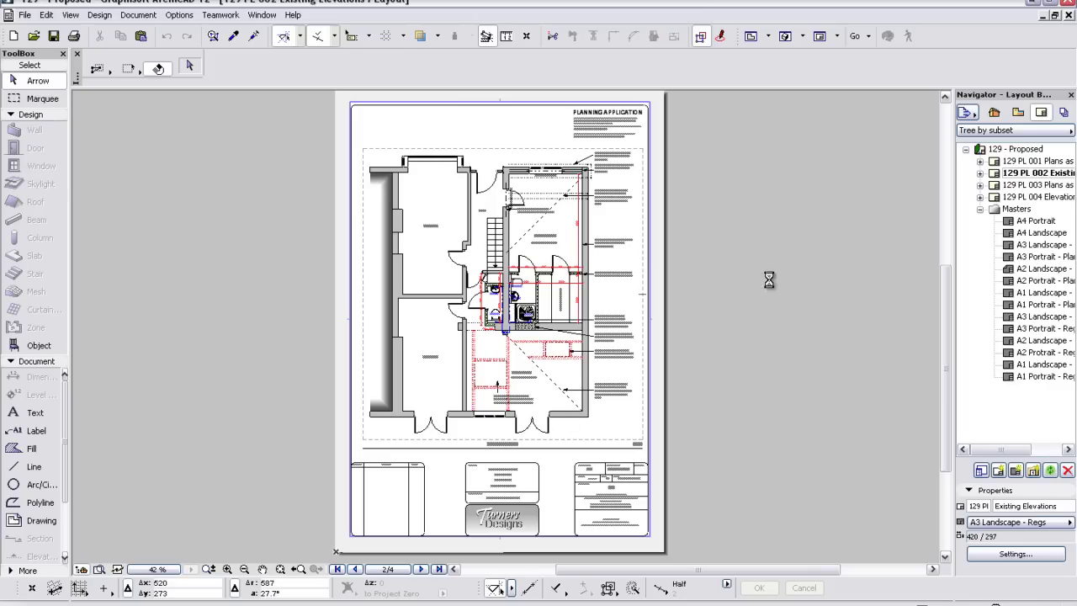
double_click(1026, 173)
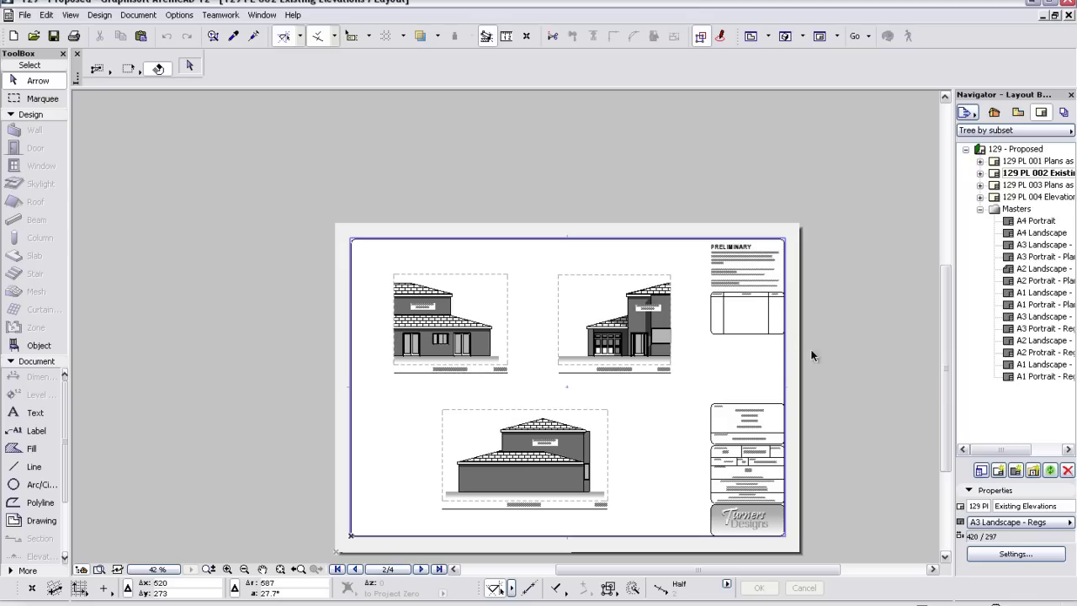
double_click(1035, 160)
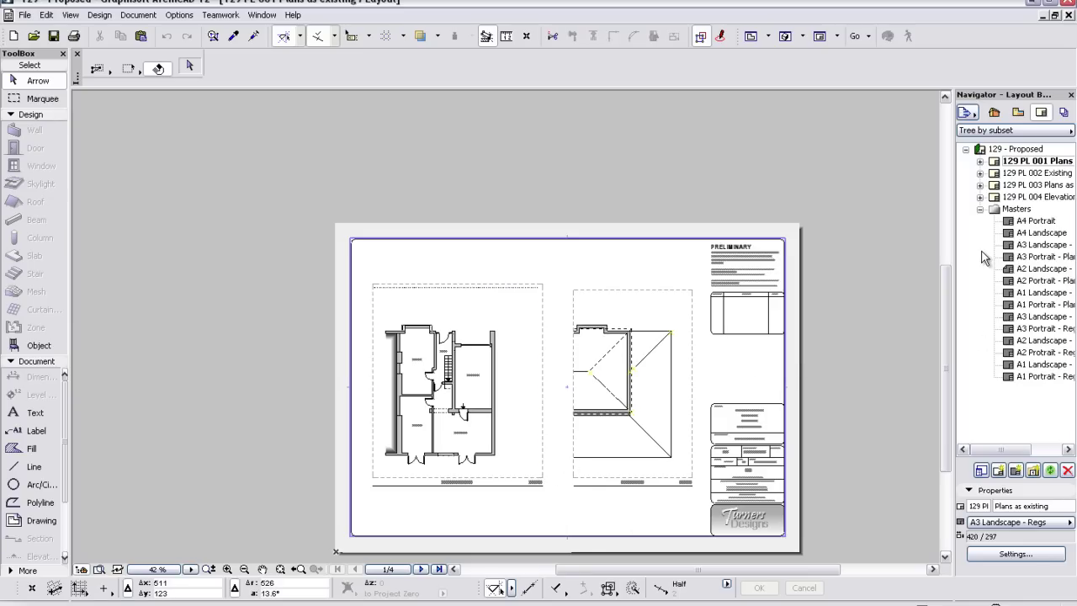
double_click(1042, 185)
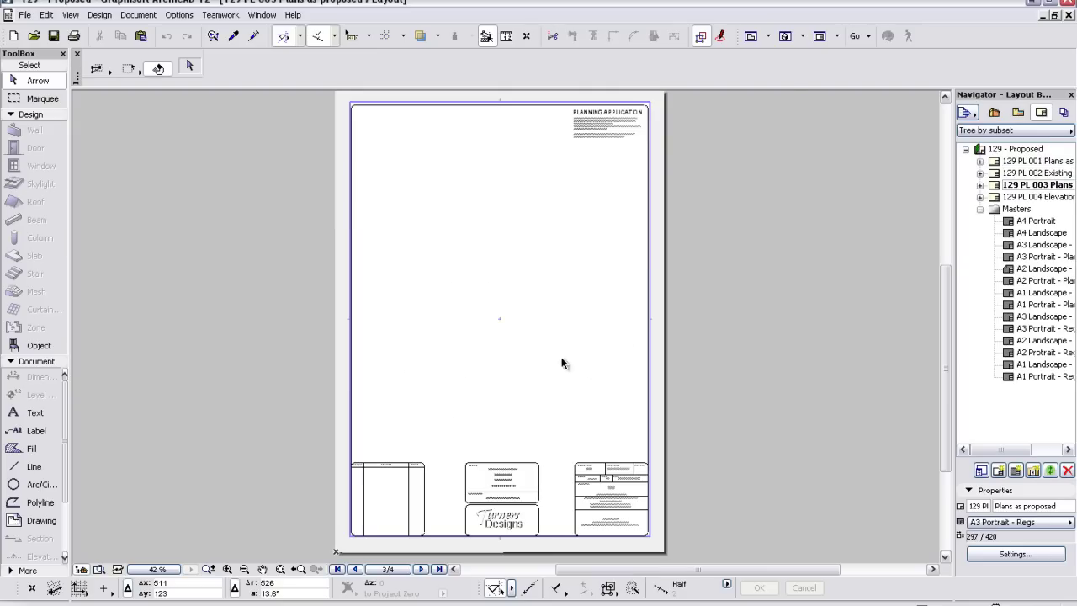
- Centre the sheet on the title block logo, then open layout 129 PL 004 Elevations and section
middle_click_drag(553, 525, 539, 252)
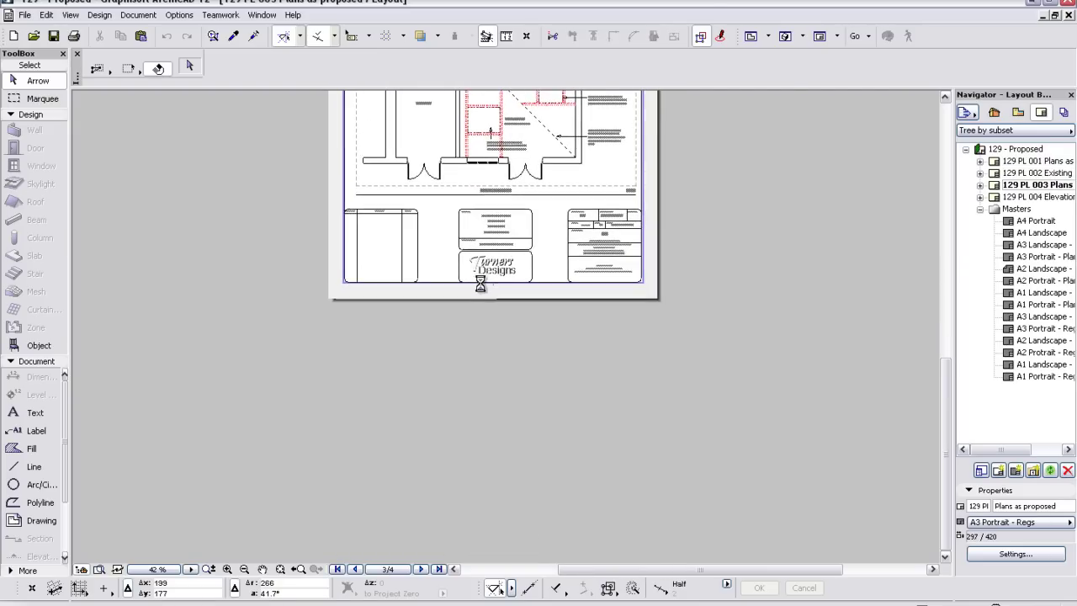
scroll(471, 267, "up", 3)
scroll(474, 274, "up", 5)
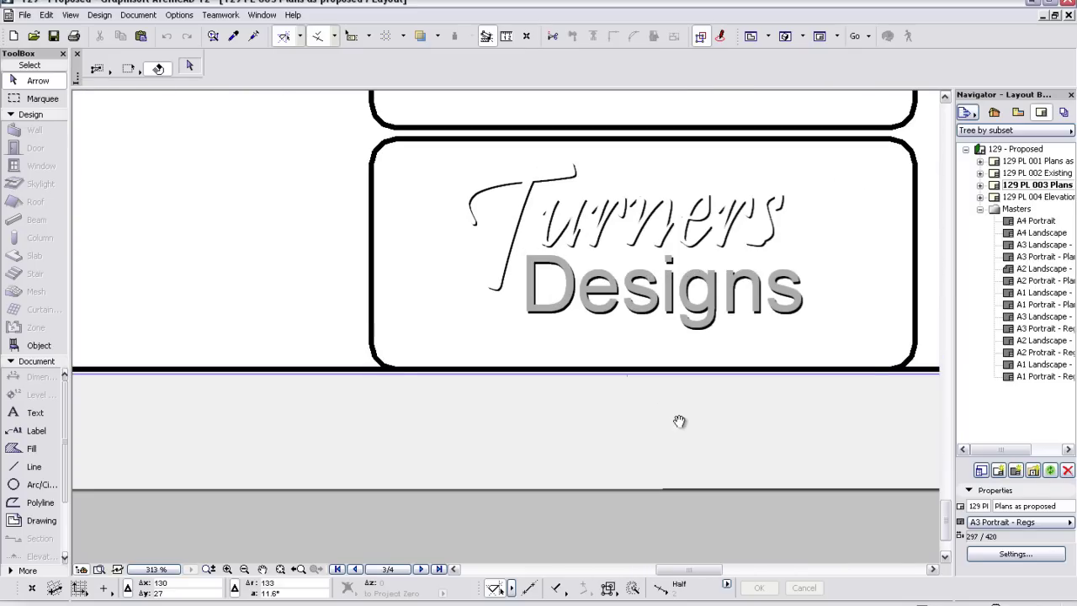
middle_click_drag(678, 421, 546, 457)
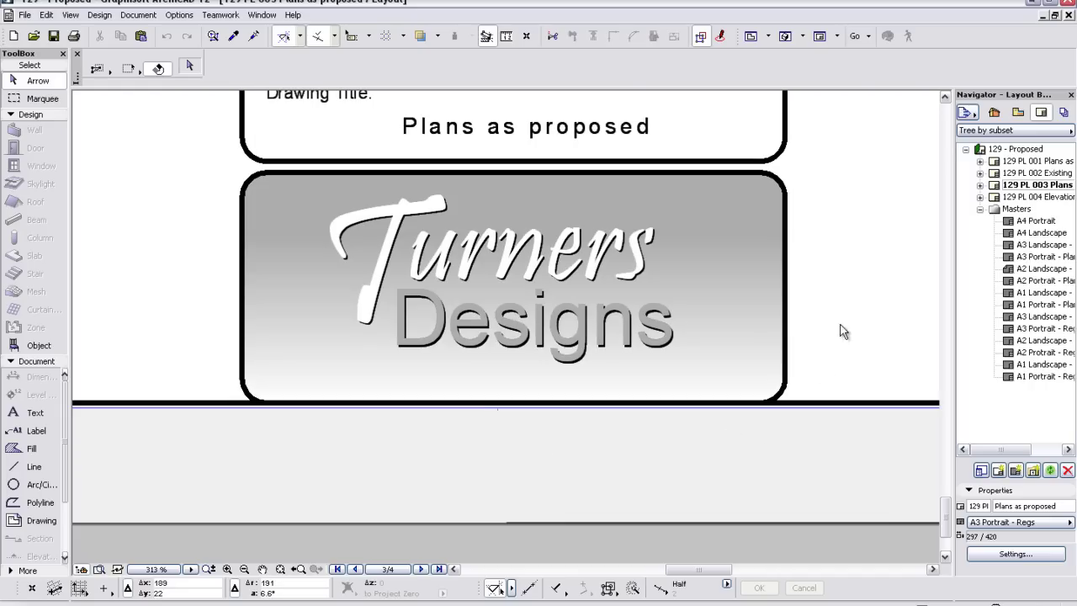
double_click(1036, 197)
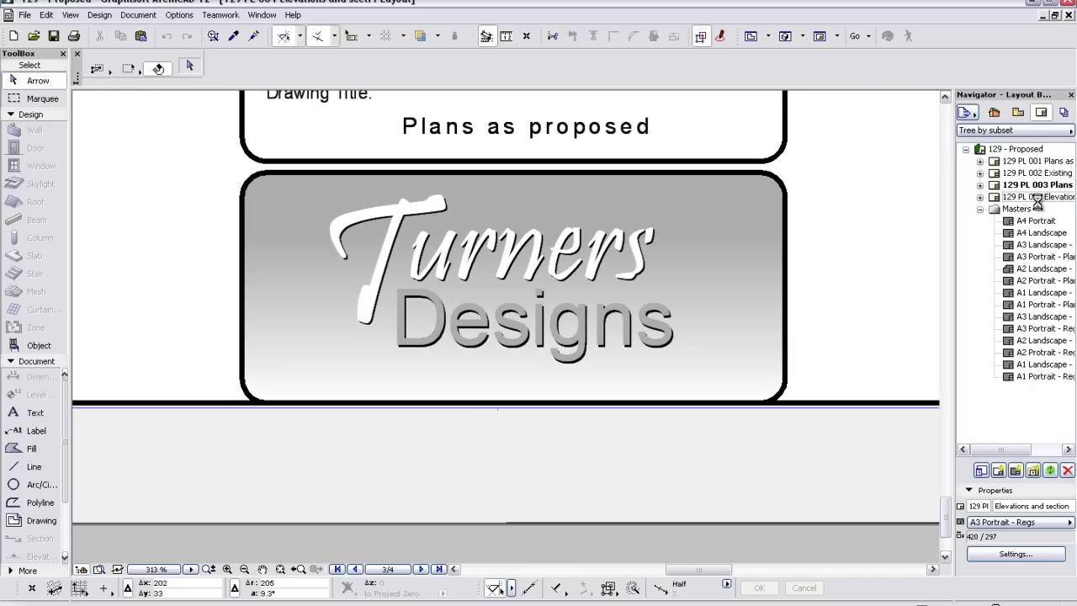